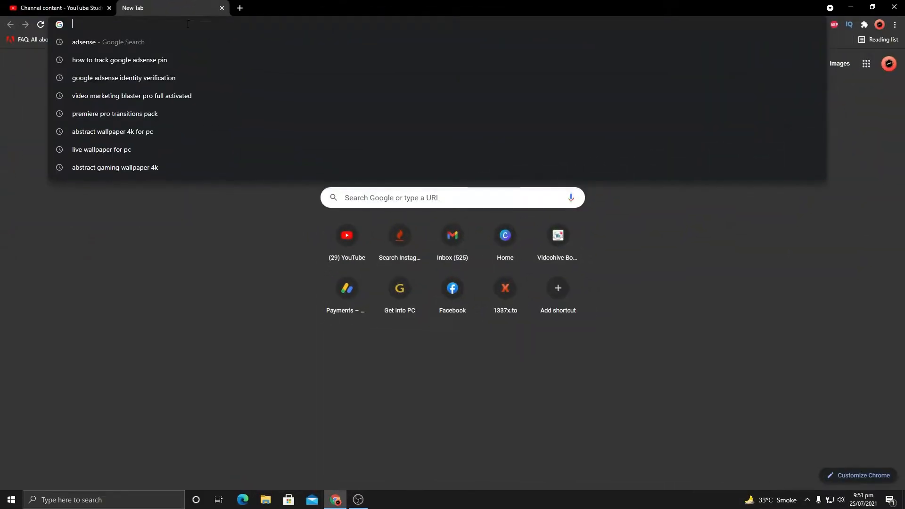
- Go to Canva and create a new YouTube Thumbnail design
type("canva")
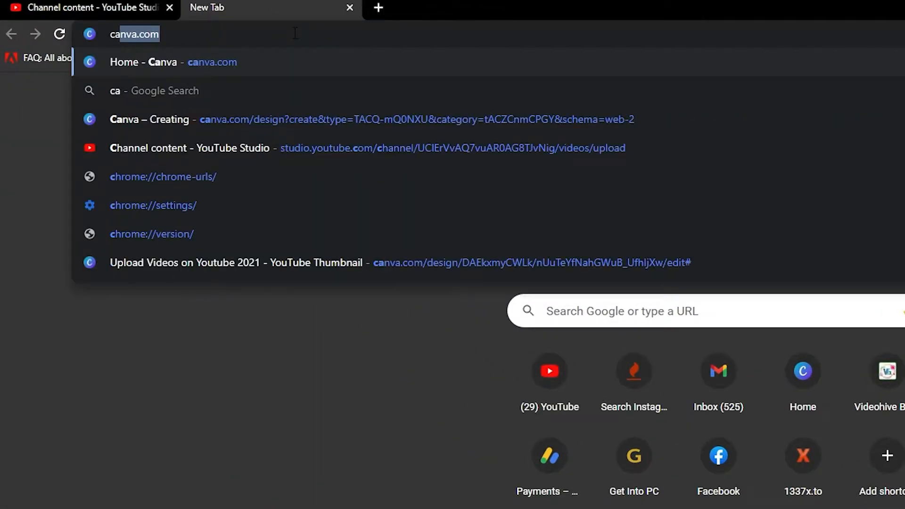
key("Return")
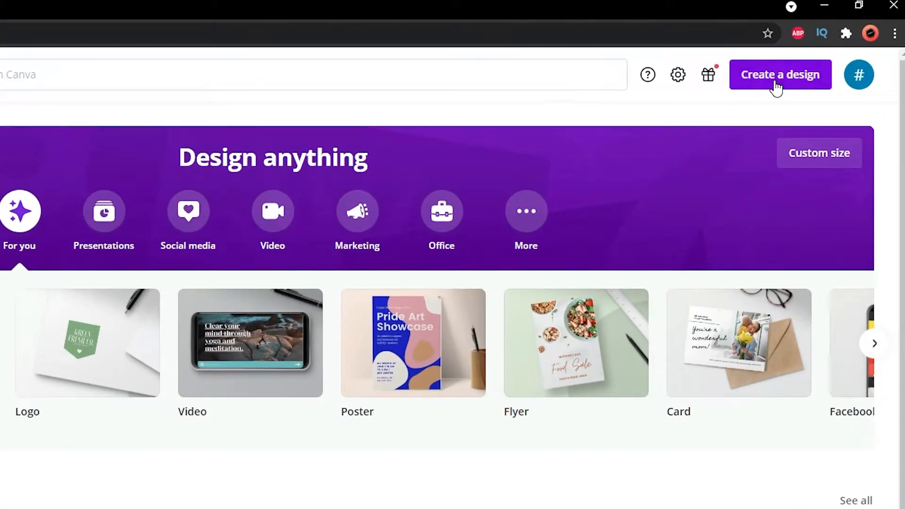
left_click(777, 86)
type("thumbna")
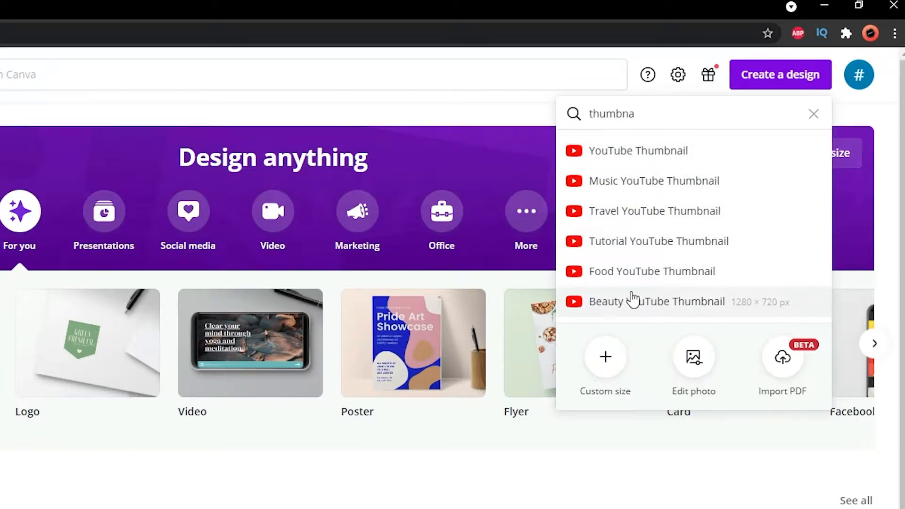
left_click(621, 151)
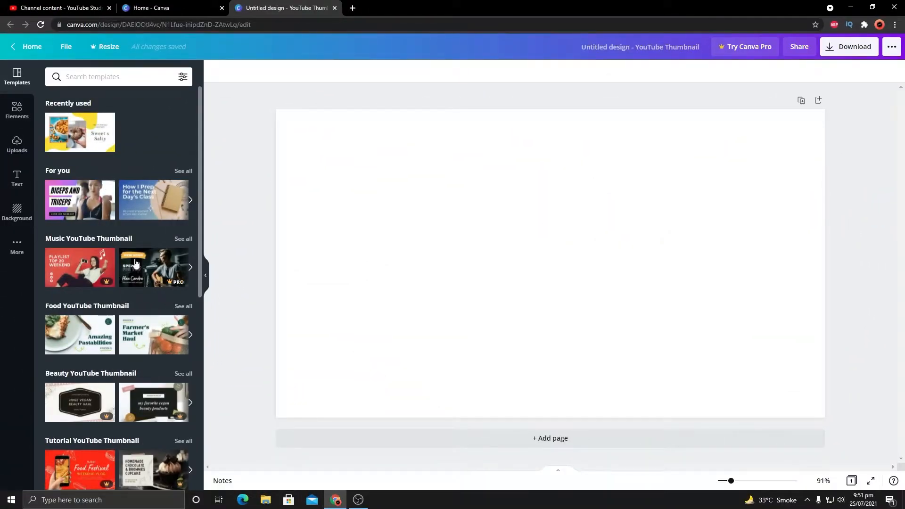
left_click(896, 50)
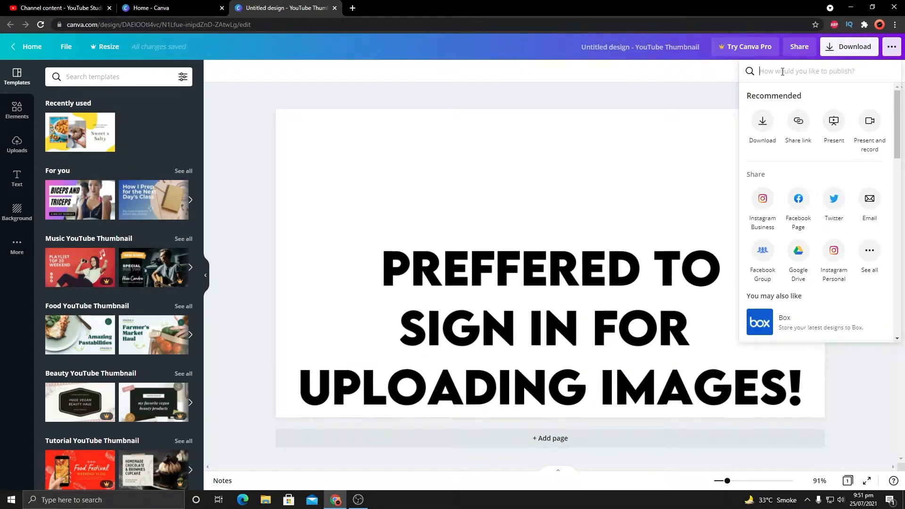
left_click(424, 87)
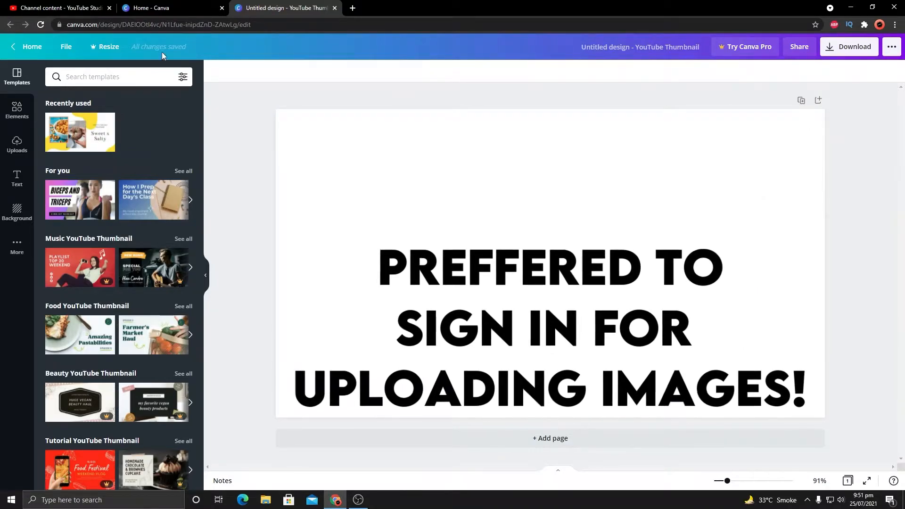
left_click(14, 151)
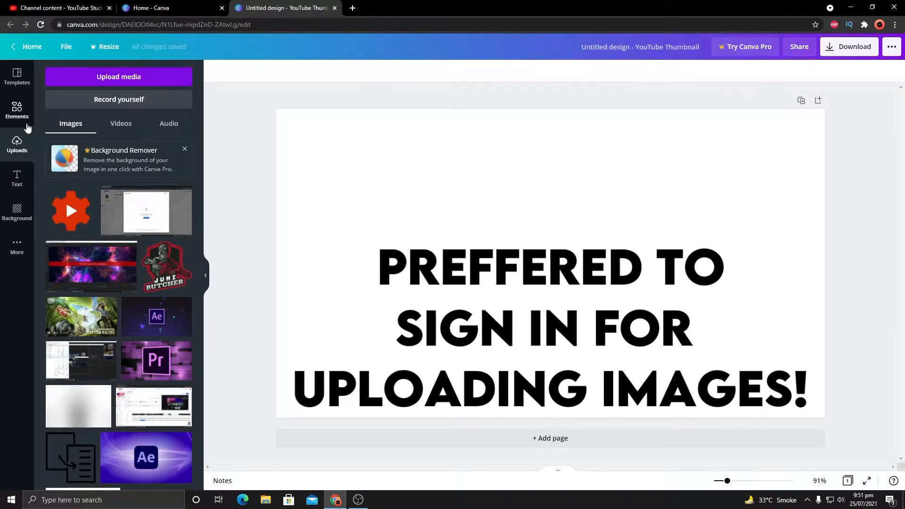
left_click(17, 76)
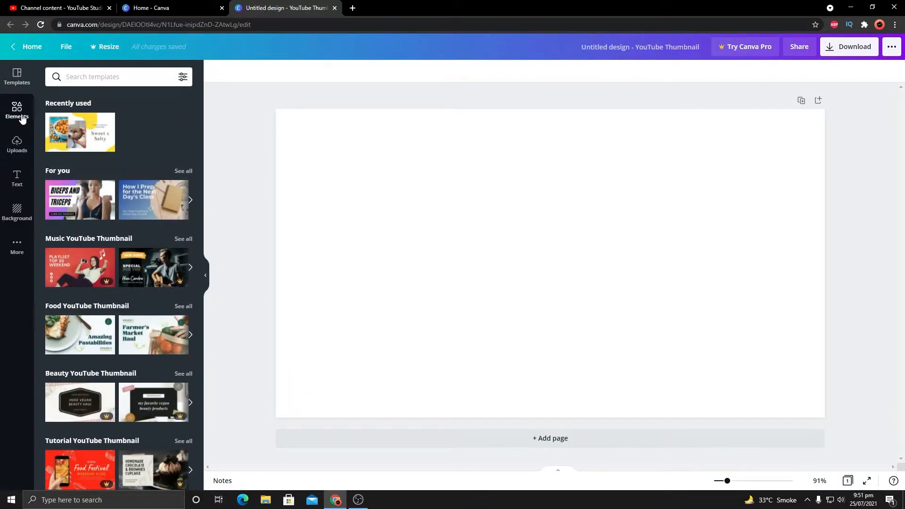
left_click(18, 113)
left_click(18, 149)
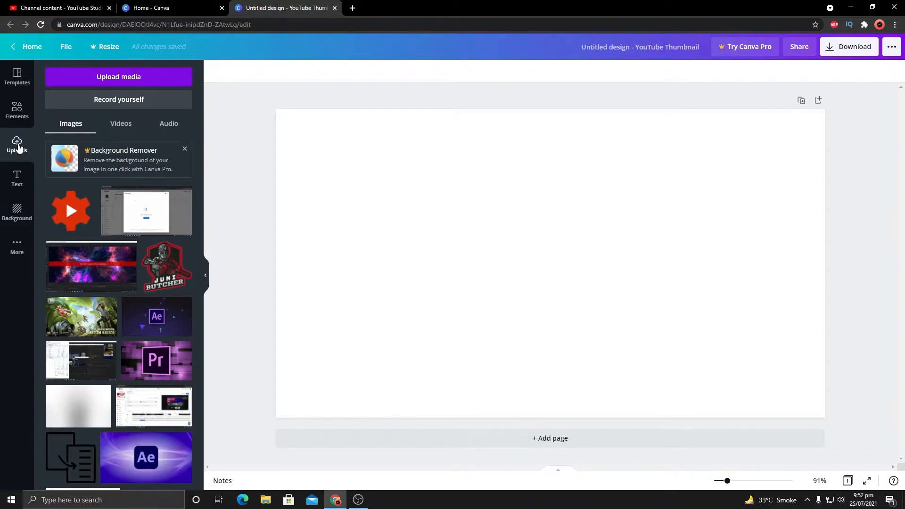
left_click(112, 78)
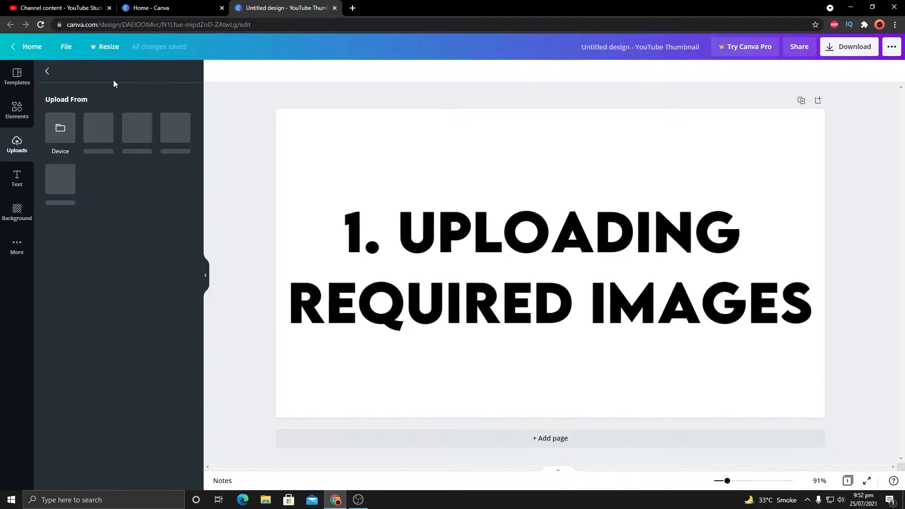
left_click(60, 137)
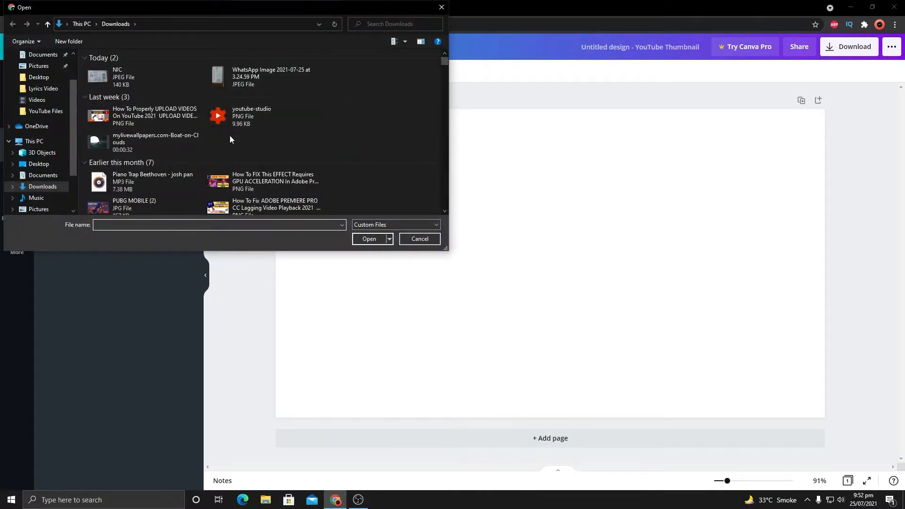
left_click(430, 239)
left_click(266, 500)
left_click(49, 189)
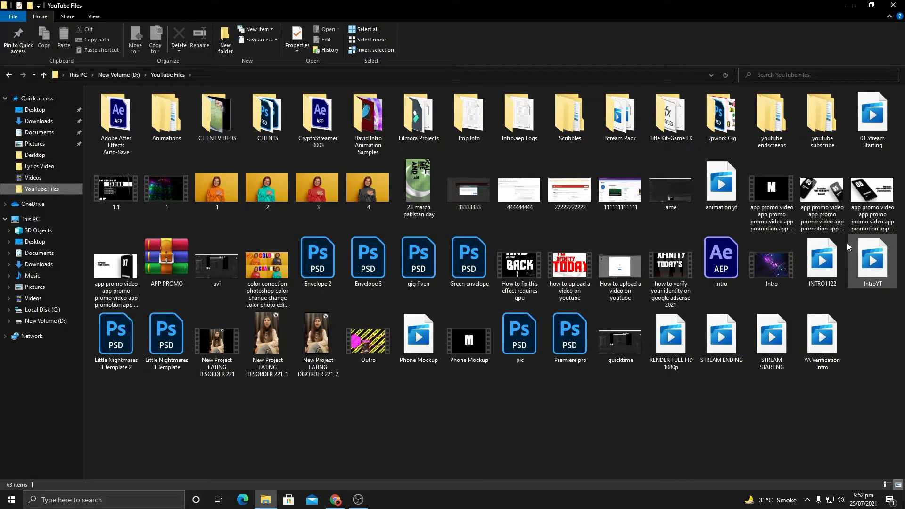
left_click_drag(518, 194, 493, 203)
left_click(639, 228)
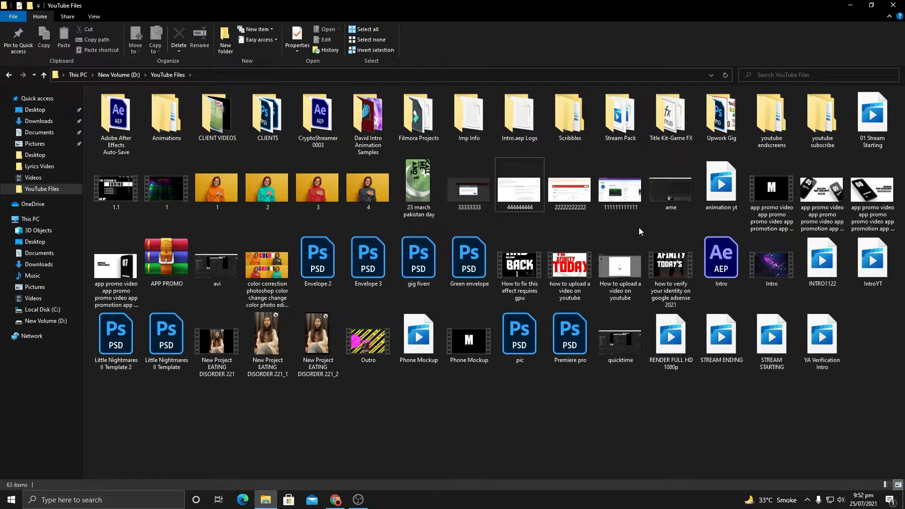
left_click_drag(627, 222, 111, 260)
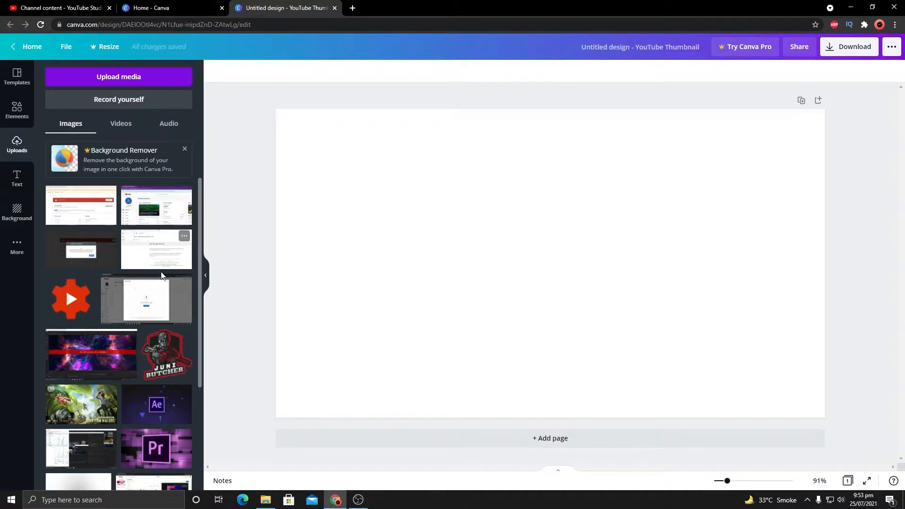
- Place the uploaded YouTube Studio dashboard screenshot on the page and enlarge it to fill the whole canvas
left_click(136, 196)
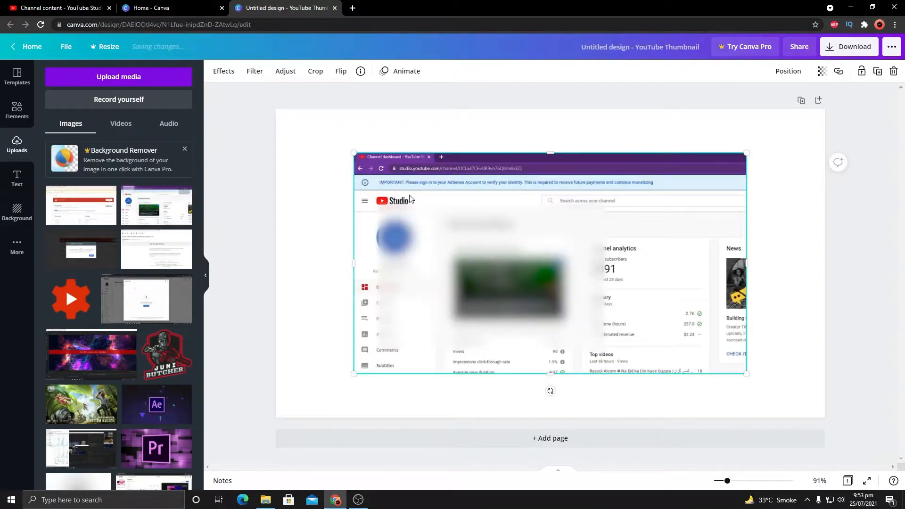
left_click_drag(358, 156, 280, 112)
left_click_drag(747, 377, 825, 418)
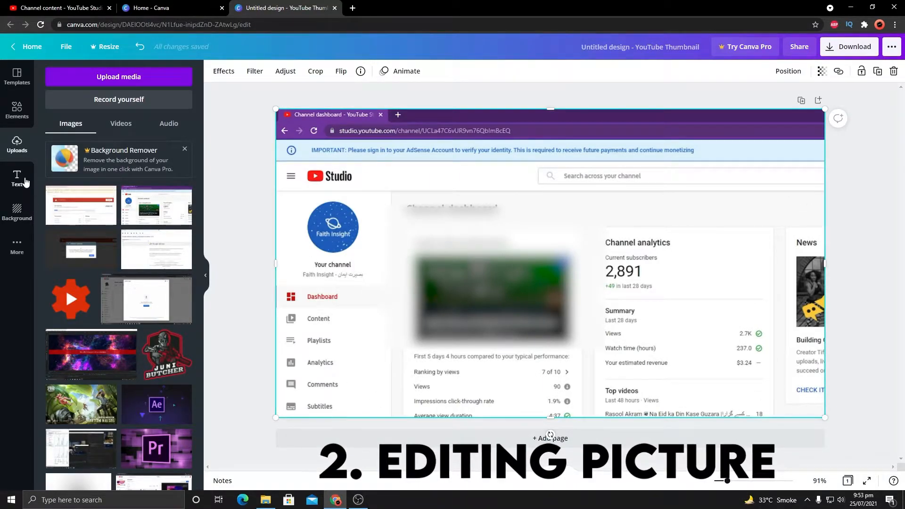
- Add a square shape, colour it white, and stretch it over the page area below the blue AdSense notice banner
left_click(17, 110)
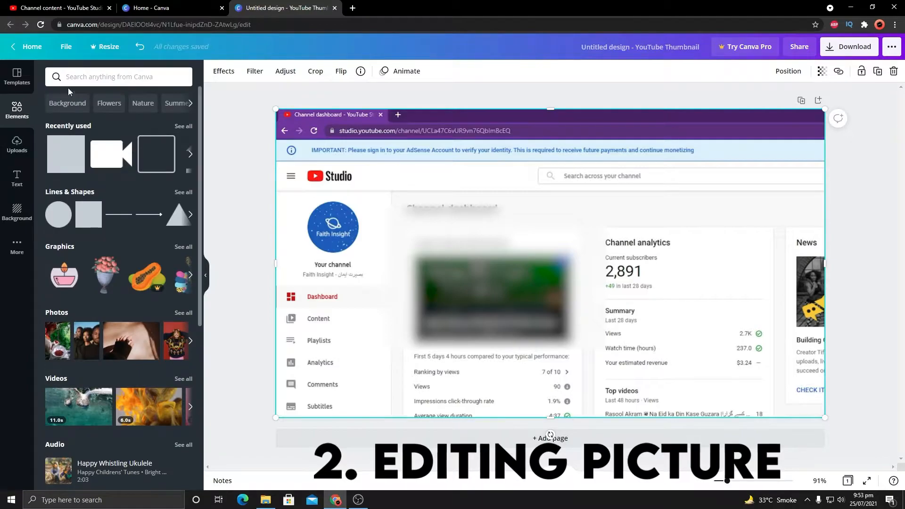
left_click(60, 163)
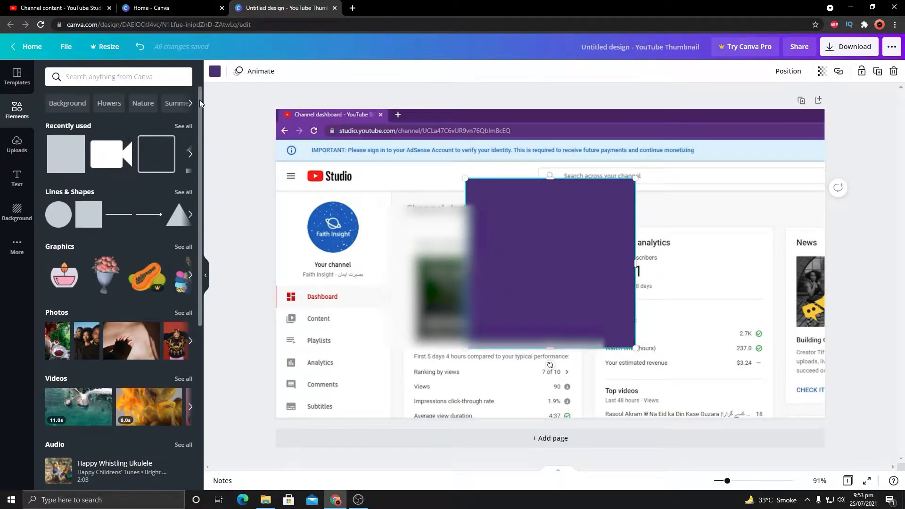
left_click(222, 76)
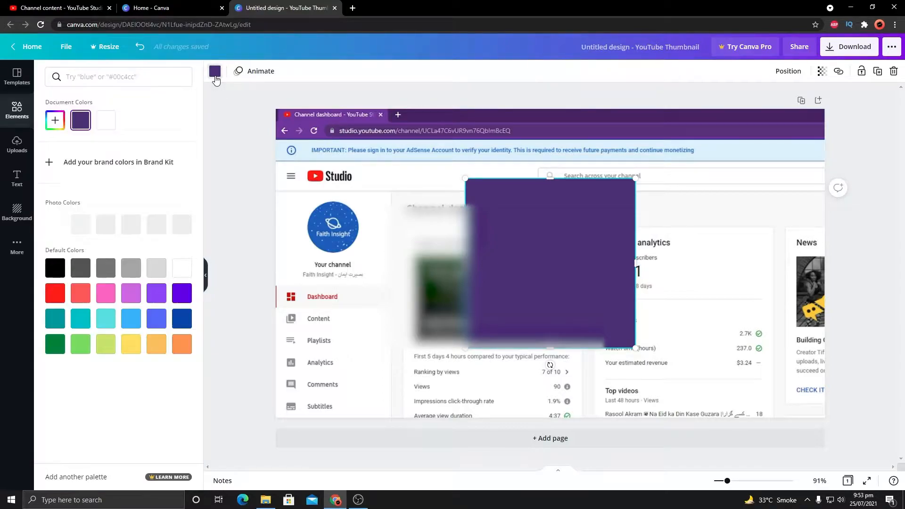
left_click(179, 273)
left_click_drag(559, 246, 372, 229)
left_click_drag(445, 331, 532, 418)
left_click_drag(533, 290, 824, 298)
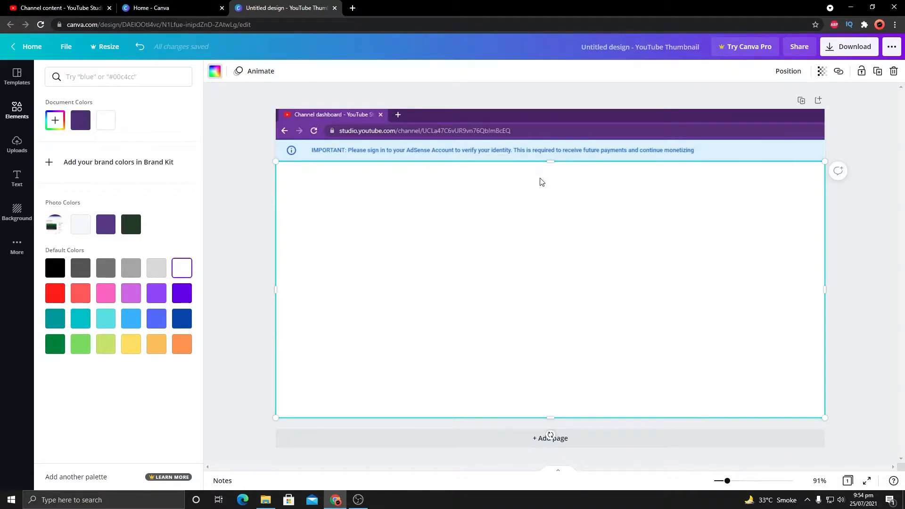
left_click(503, 139)
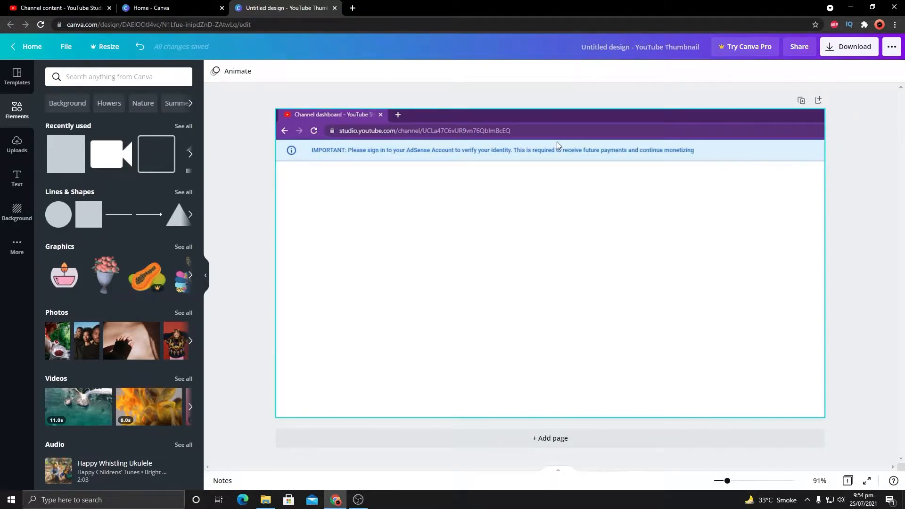
- Undo the white cover shape and the last resizing of the dashboard screenshot
key("ctrl+z")
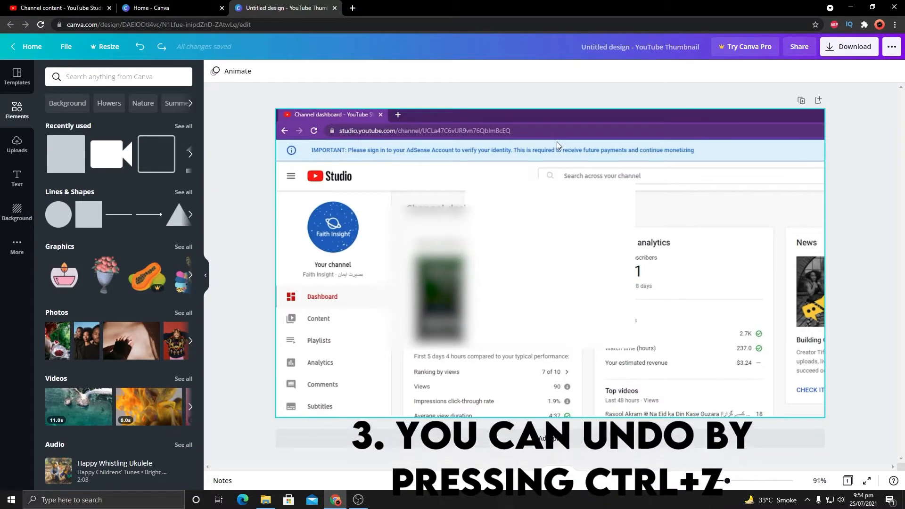
key("ctrl+z")
key("ctrl+z")
key("ctrl+z")
key("ctrl+z")
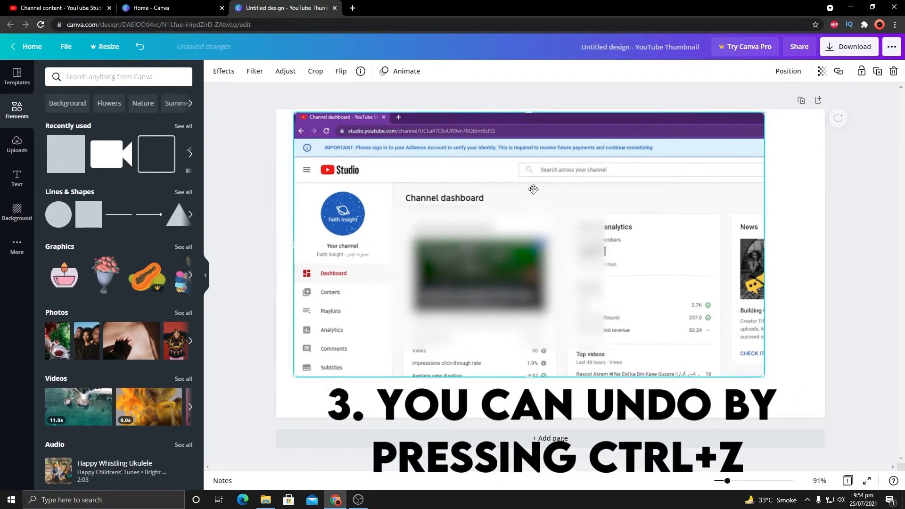
- Scale the dashboard screenshot to 1,280 × 720 and shift it upward so the AdSense notice banner sits at the page's upper edge
left_click_drag(514, 176, 512, 158)
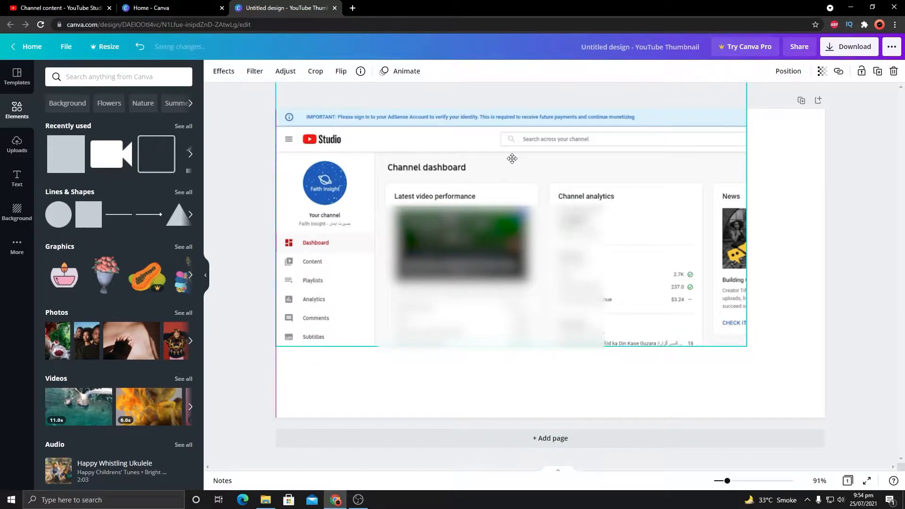
left_click_drag(748, 348, 807, 419)
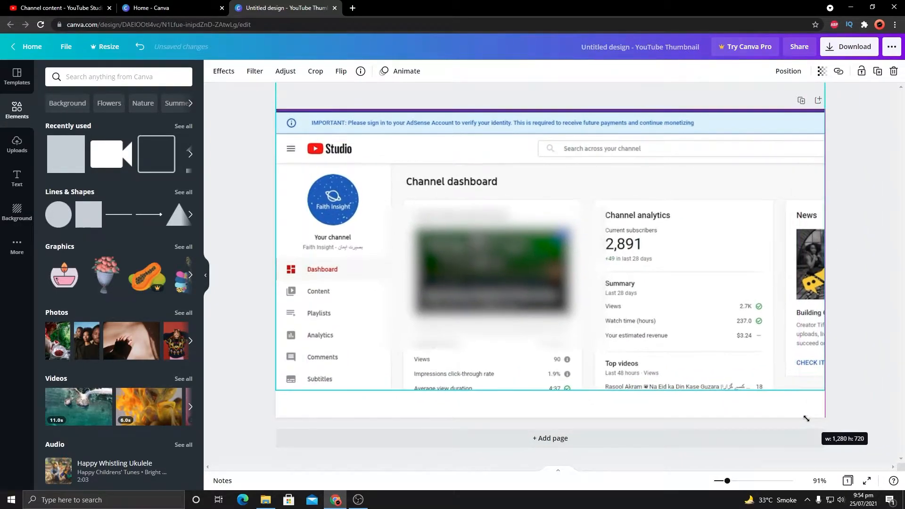
left_click_drag(689, 343, 688, 338)
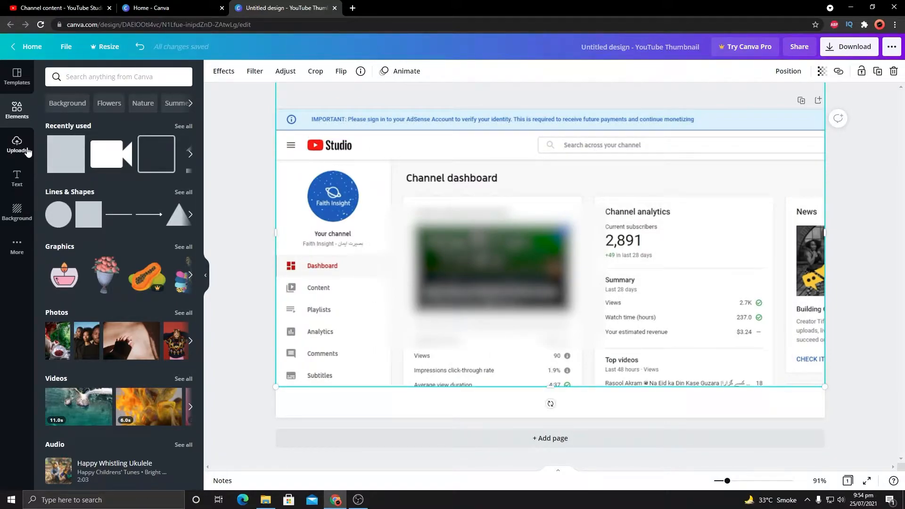
- Add a white square and stretch it across the full page width to cover everything below the AdSense notice banner
left_click(74, 163)
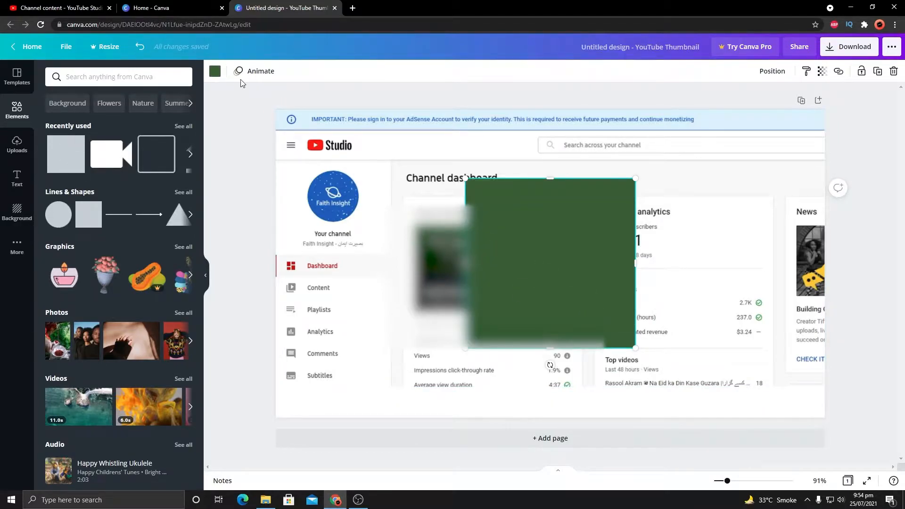
left_click(216, 71)
left_click(182, 268)
left_click_drag(532, 300, 355, 250)
left_click_drag(446, 300, 585, 397)
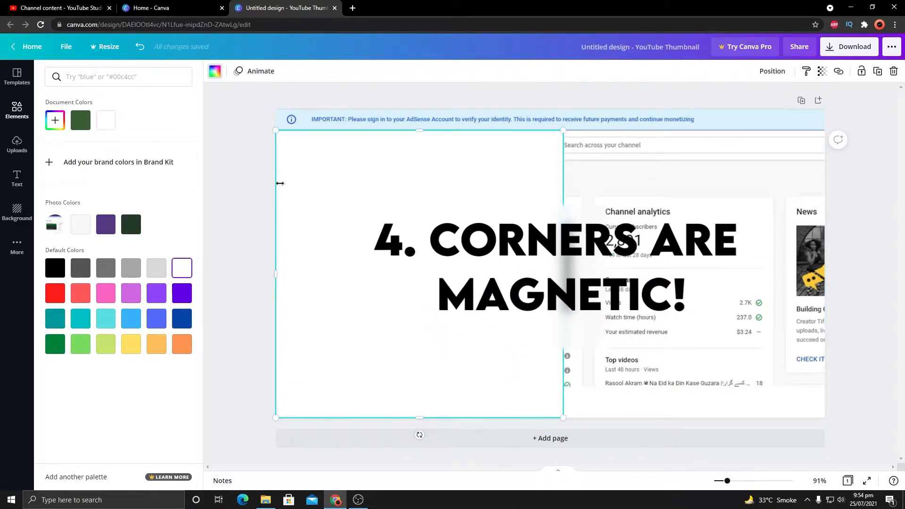
left_click_drag(564, 274, 828, 282)
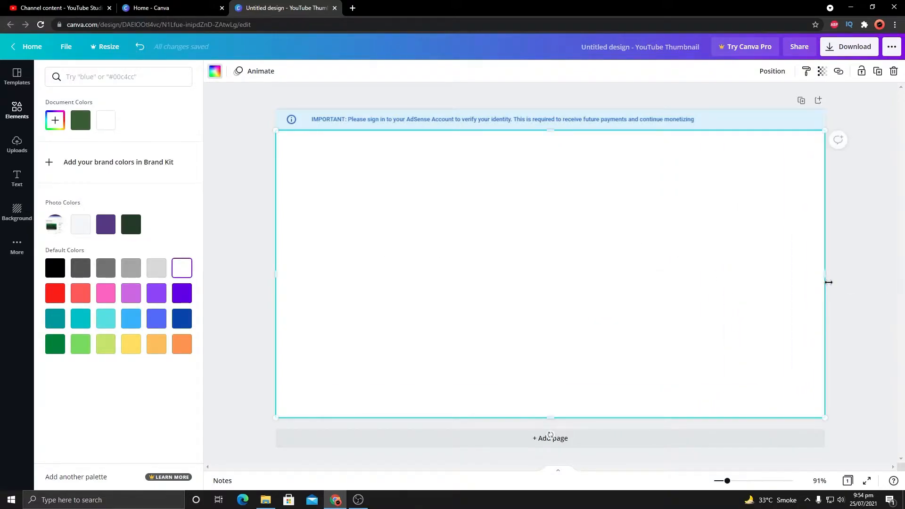
left_click(721, 233)
left_click(852, 254)
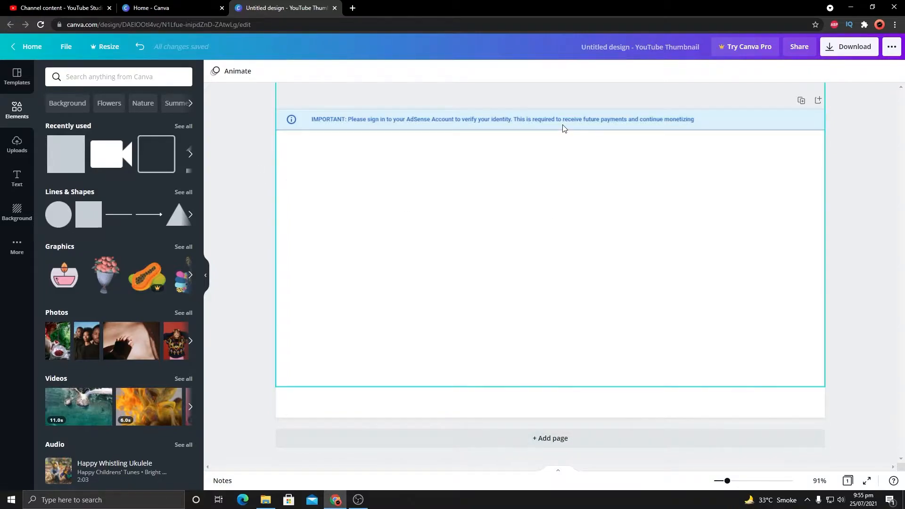
- Try shifting the banner screenshot sideways and return it to alignment with the page edges
left_click_drag(409, 120, 462, 121)
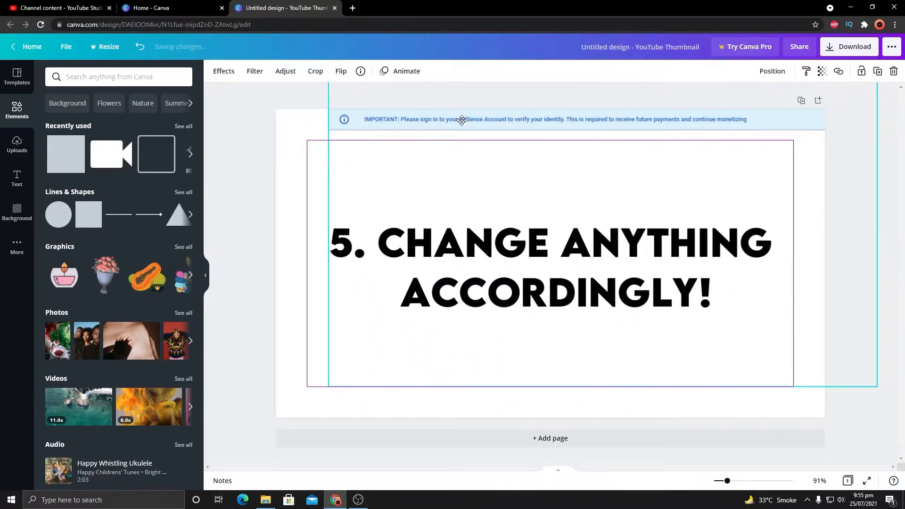
left_click_drag(357, 128, 338, 126)
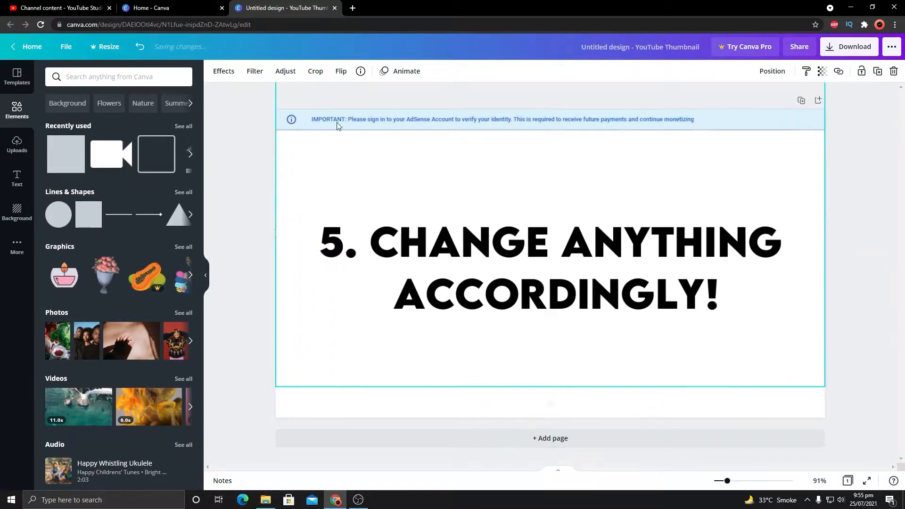
left_click(838, 198)
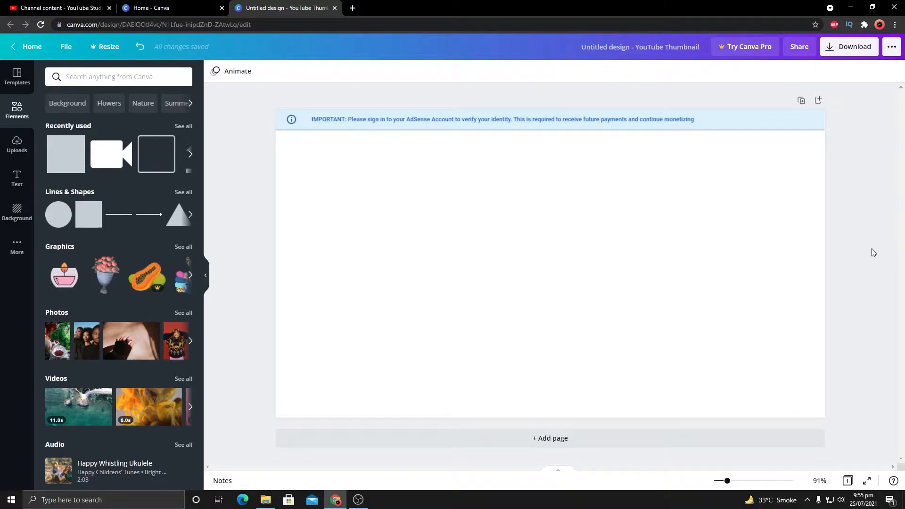
- Nudge the white cover rectangle slightly upward so it overlaps the lower edge of the notice banner
left_click_drag(659, 330, 660, 324)
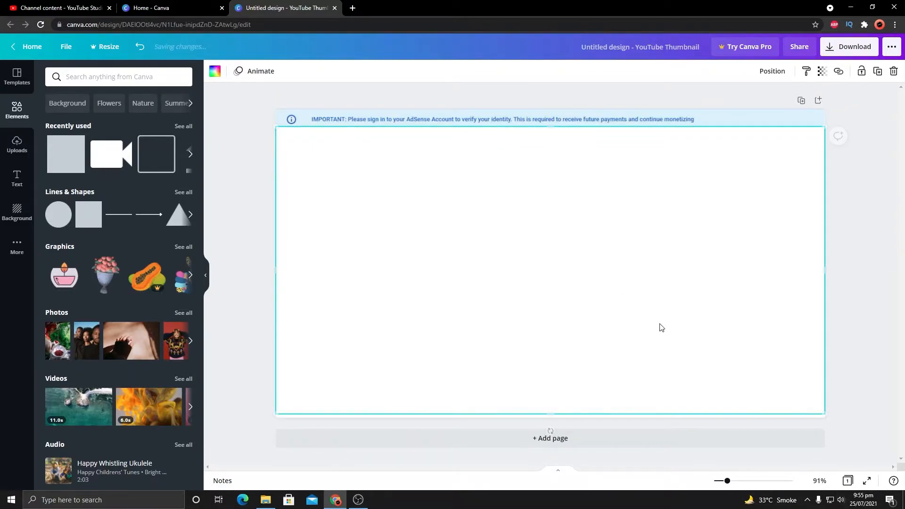
left_click(904, 302)
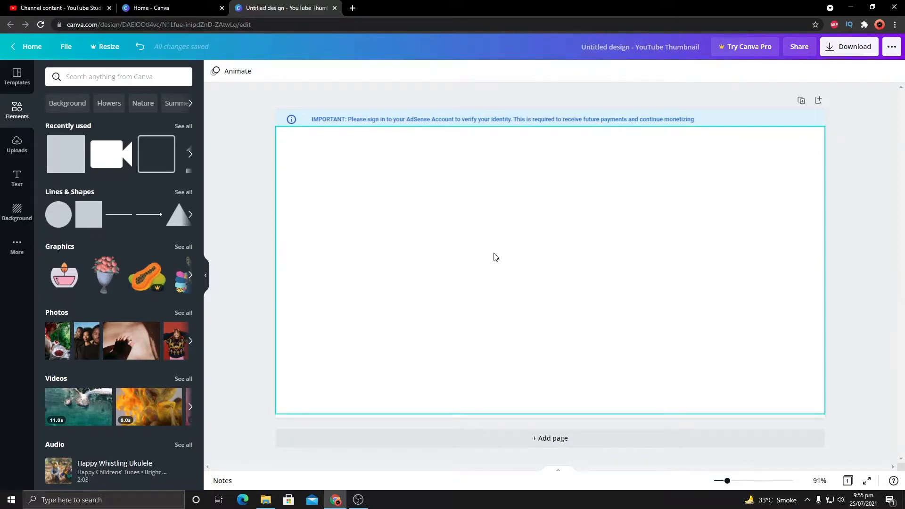
left_click(416, 159)
left_click(880, 265)
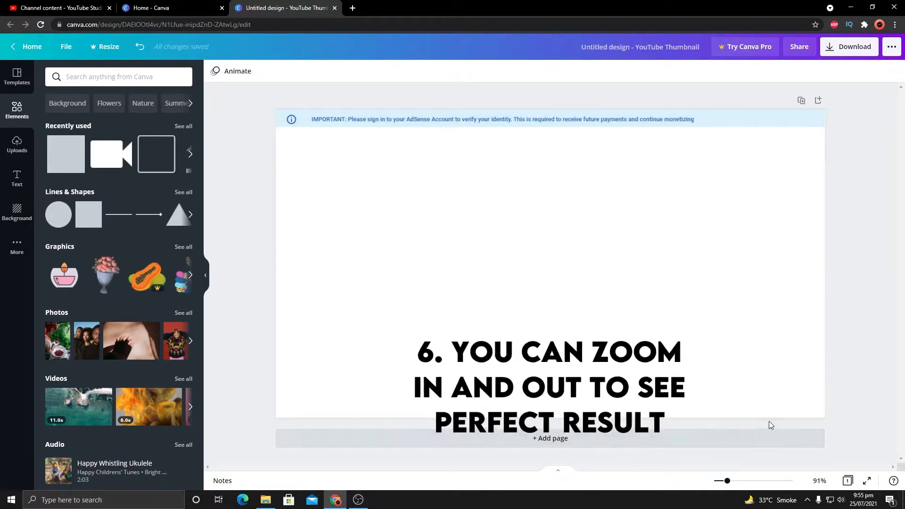
mouse_move(746, 481)
left_mouse_down()
mouse_move(784, 482)
mouse_move(730, 482)
left_mouse_up()
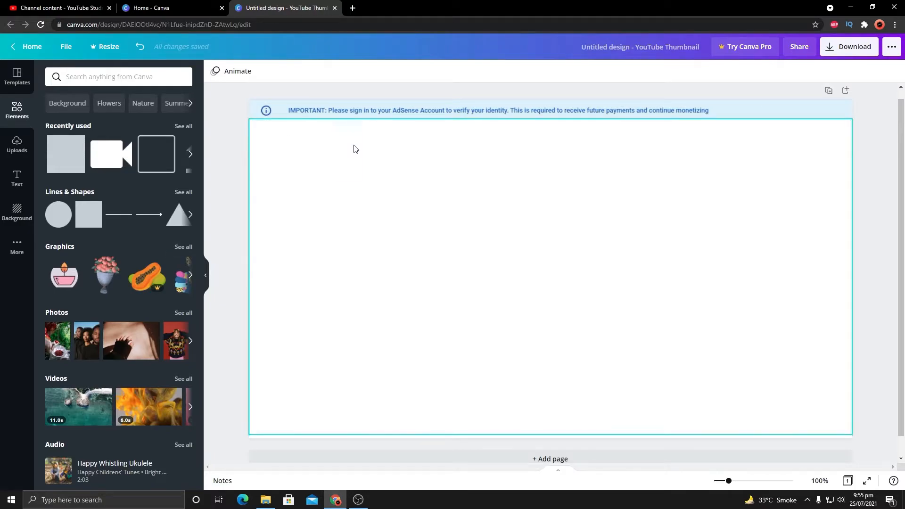
- Insert the uploaded "Verification in progress" screenshot and crop it on all four sides to just the dialog, centred on the white area
left_click(19, 152)
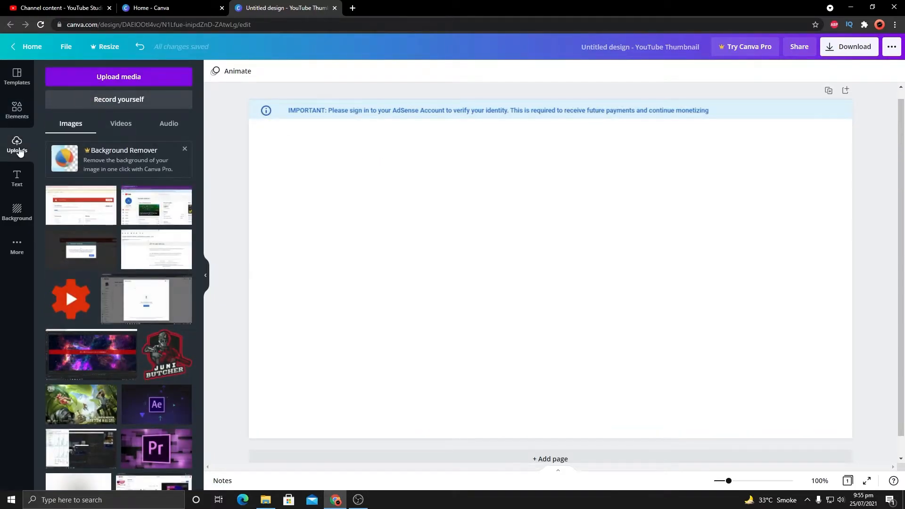
left_click(83, 261)
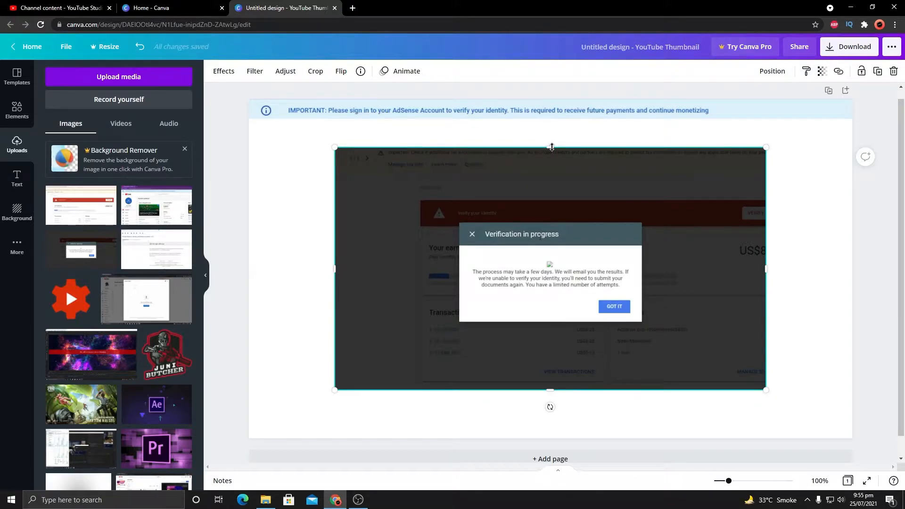
left_click_drag(552, 147, 554, 222)
left_click_drag(336, 307, 455, 307)
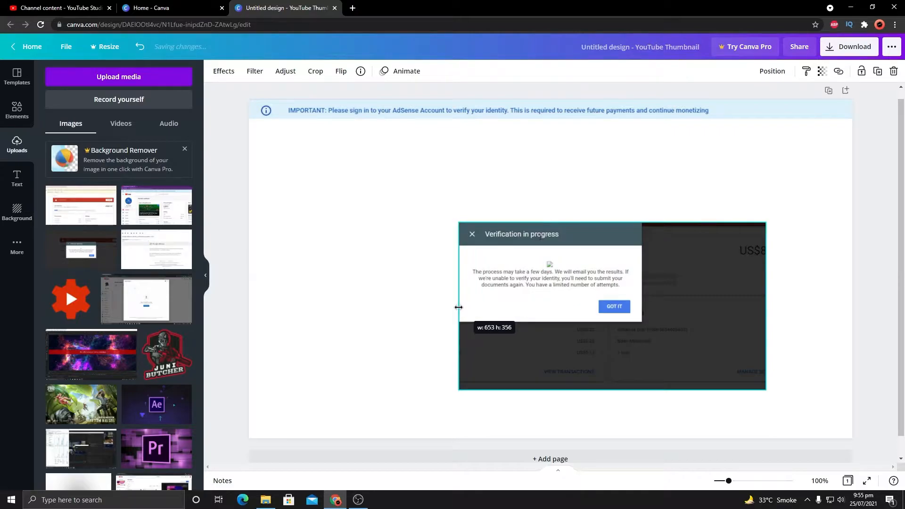
left_click_drag(613, 390, 622, 325)
left_click_drag(765, 273, 641, 276)
mouse_move(556, 282)
left_mouse_down()
mouse_move(427, 243)
mouse_move(374, 200)
mouse_move(528, 191)
mouse_move(543, 242)
mouse_move(733, 345)
mouse_move(522, 296)
mouse_move(349, 184)
mouse_move(585, 250)
mouse_move(576, 277)
mouse_move(543, 282)
mouse_move(556, 283)
left_mouse_up()
left_click(721, 381)
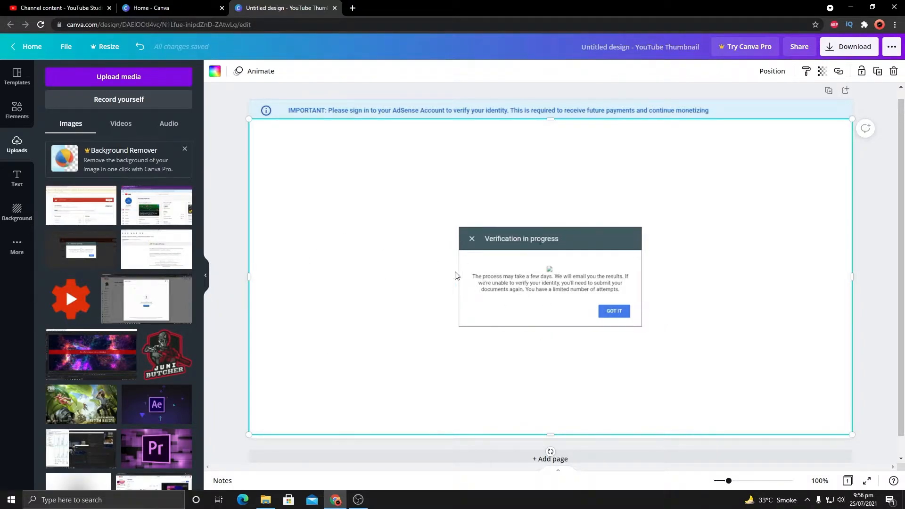
- Find a rectangle element, add the outlined square, and resize it to about 396 × 234 around the verification dialog
left_click(22, 109)
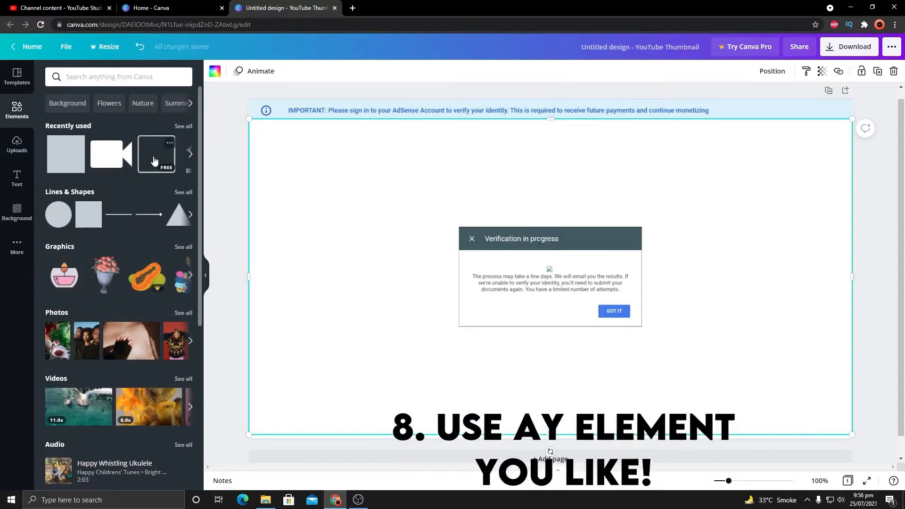
left_click(118, 77)
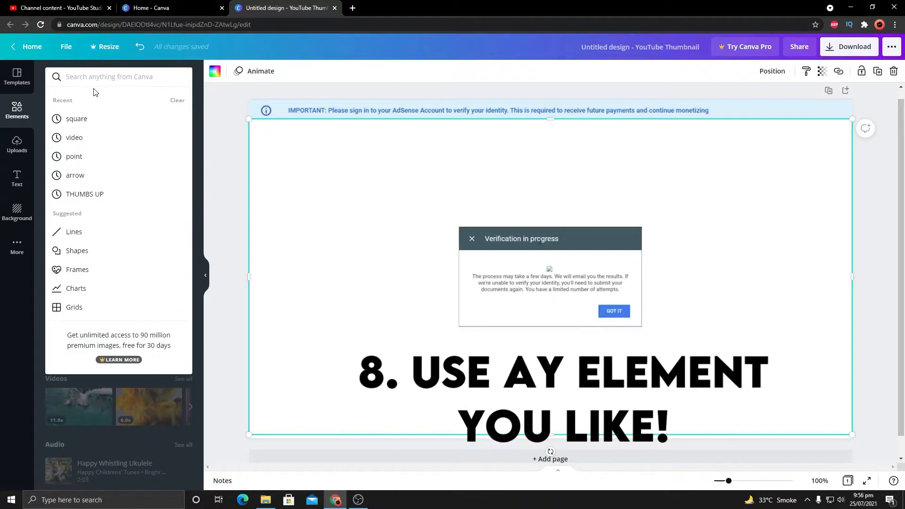
type("rec")
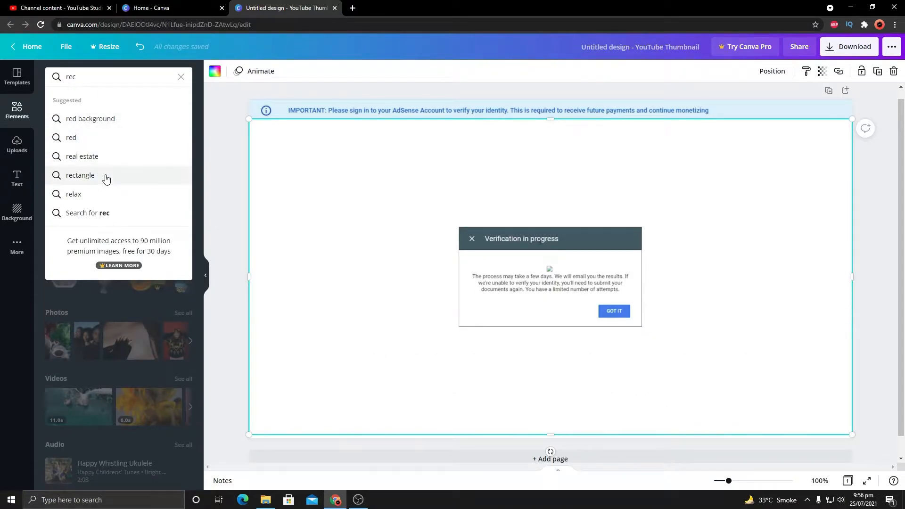
left_click(105, 176)
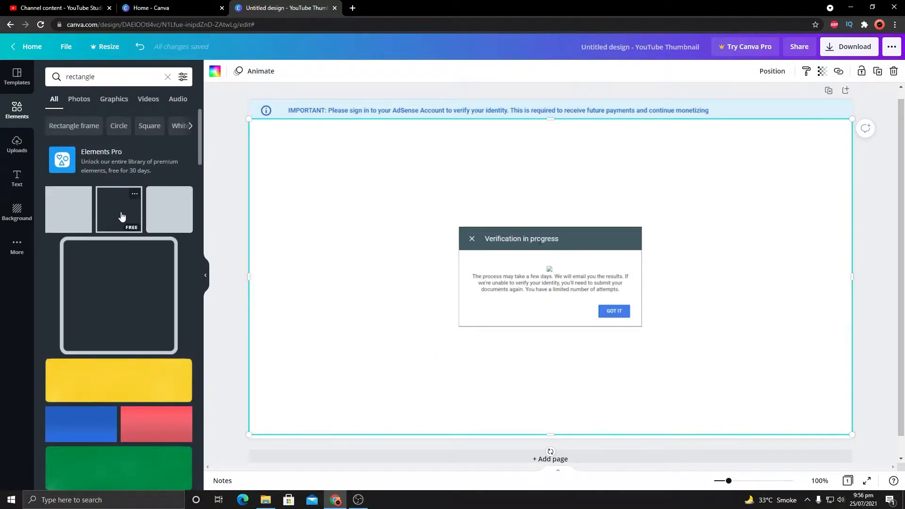
left_click(119, 216)
left_click_drag(548, 176, 550, 221)
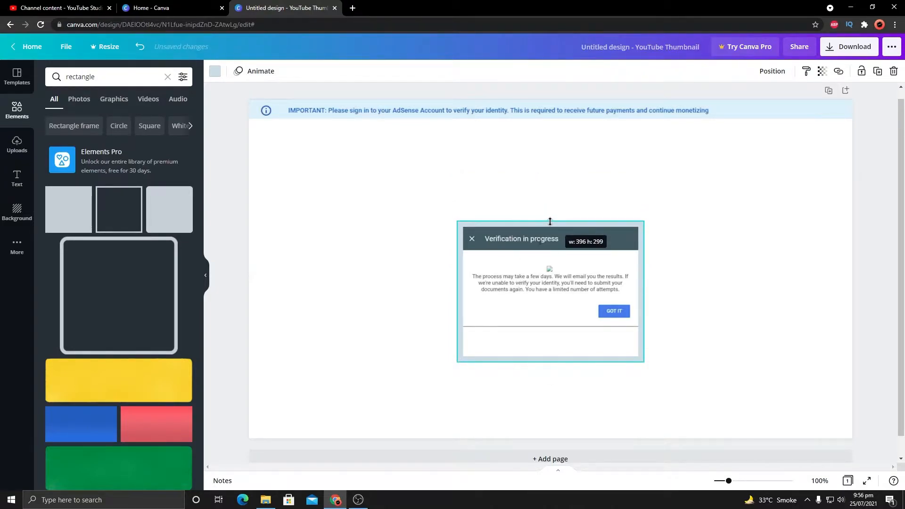
left_click_drag(554, 360, 555, 331)
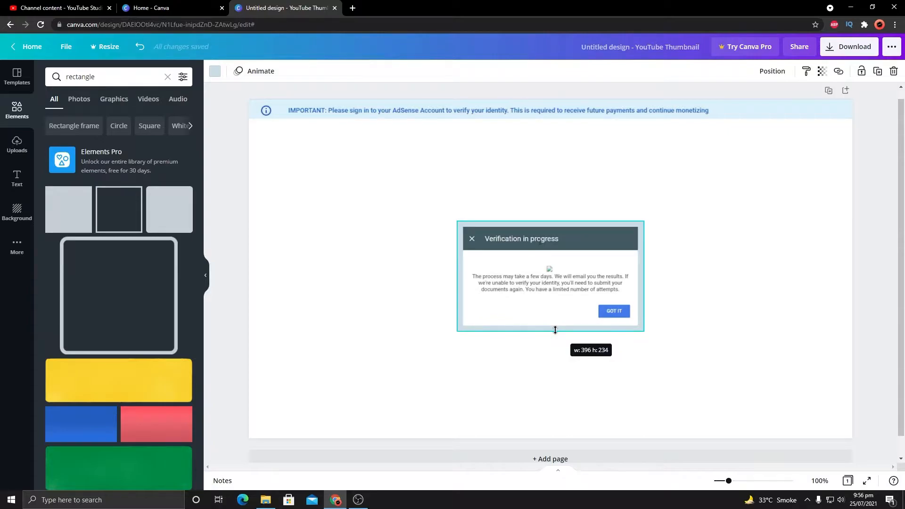
- Color the outline frame red and widen it to about 410 × 233 so it encloses the dialog's side edges
left_click(215, 71)
left_click(55, 321)
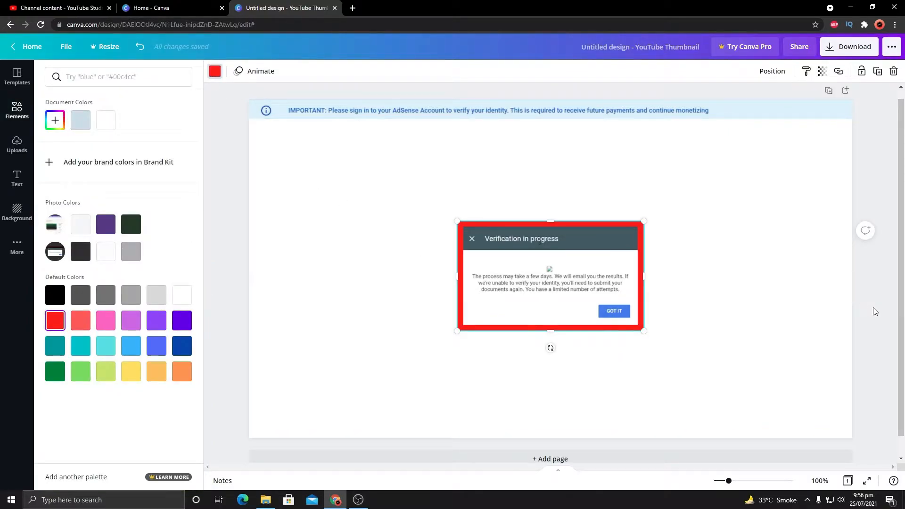
left_click(876, 311)
left_click_drag(645, 275, 649, 276)
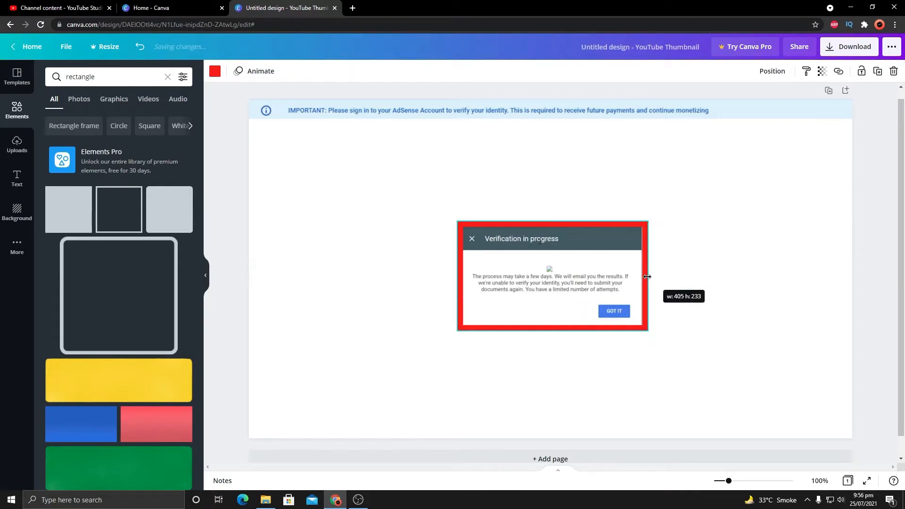
left_click_drag(454, 277, 451, 279)
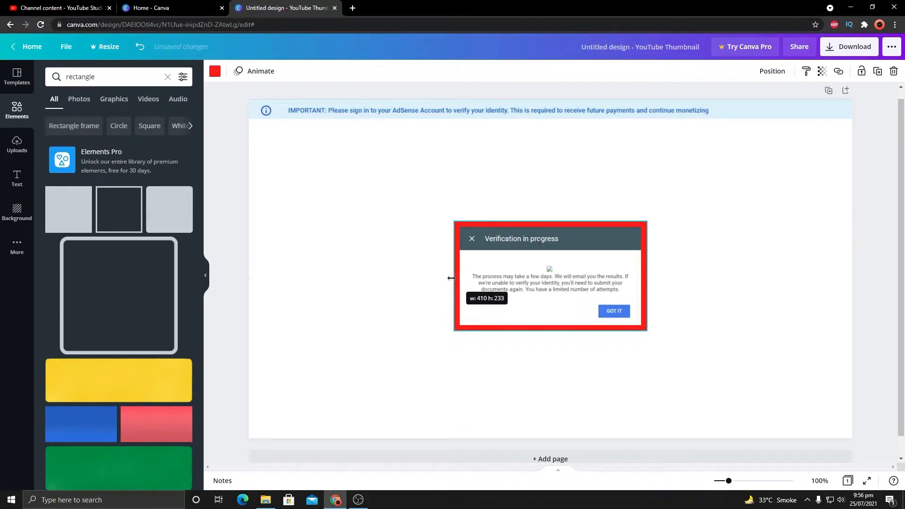
left_click(652, 345)
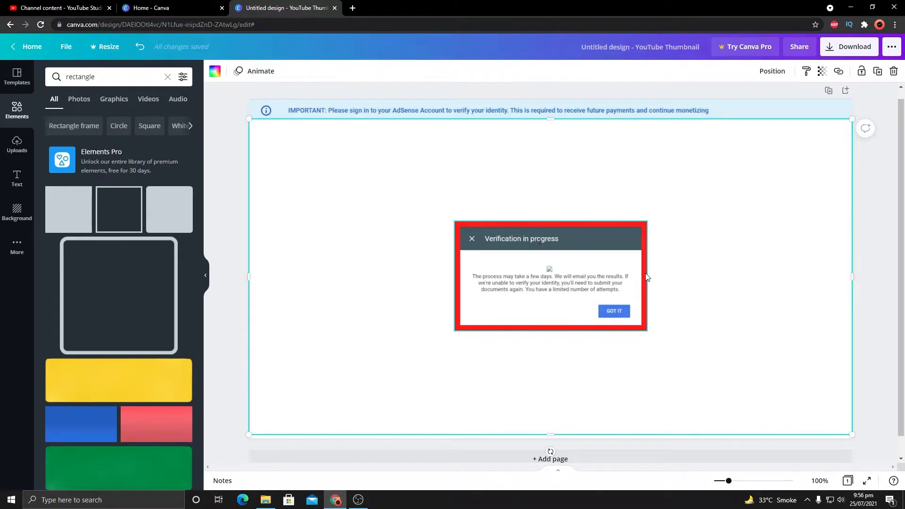
left_click_drag(449, 187, 503, 261)
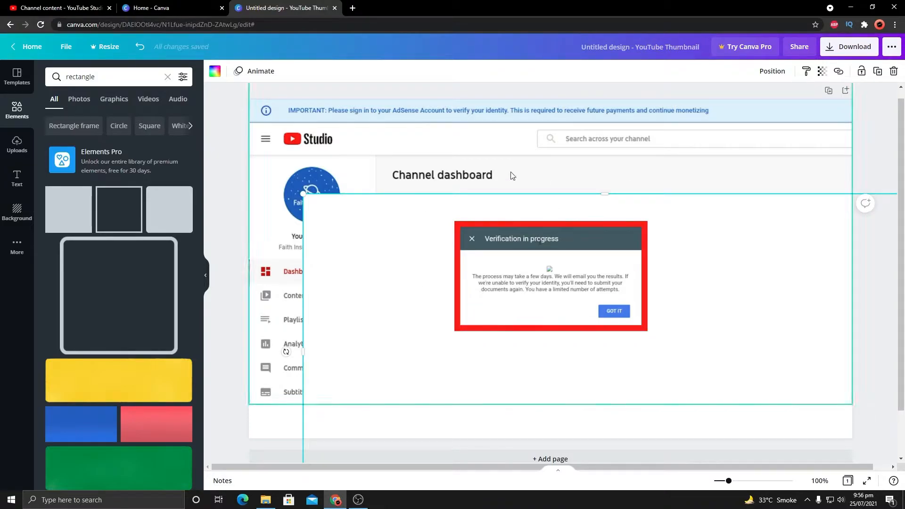
key("ctrl+z")
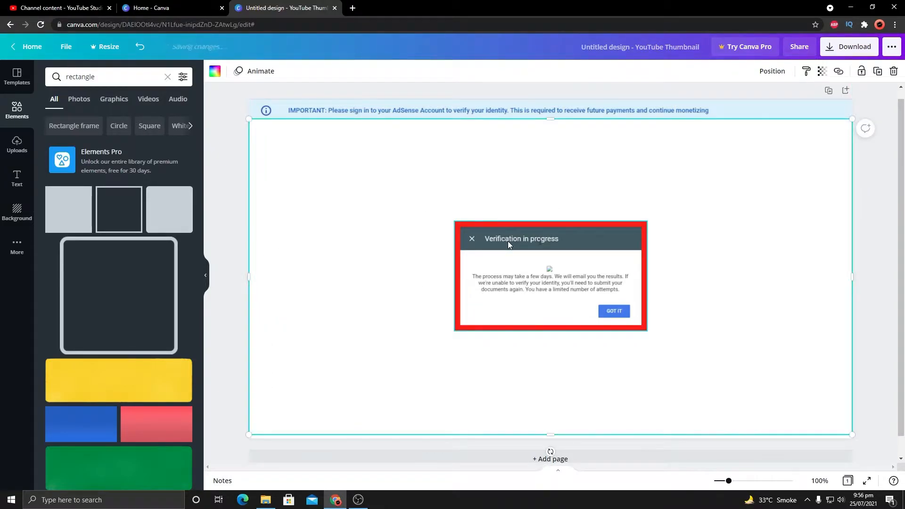
left_click(870, 190)
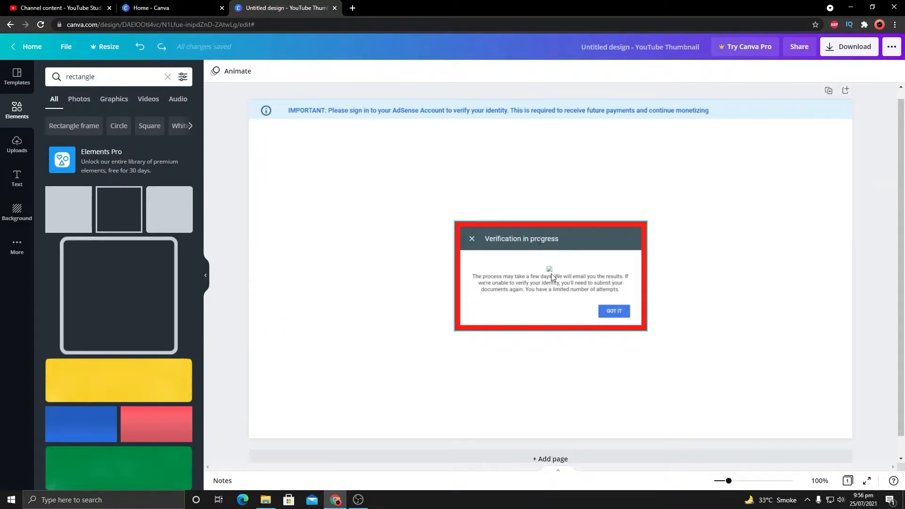
- Move the red frame and the verification dialog together to the page's upper-left area, just below the notice banner
left_click_drag(596, 288, 407, 193)
left_click_drag(586, 289, 395, 198)
left_click(664, 273)
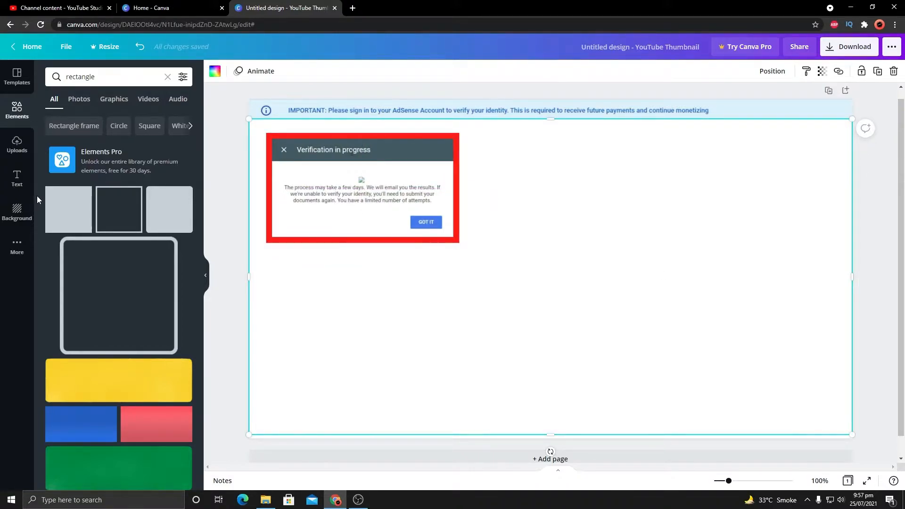
- Insert the uploaded "Identity verification successful" email screenshot against the page's right edge and crop away its toolbar and footer
left_click(16, 155)
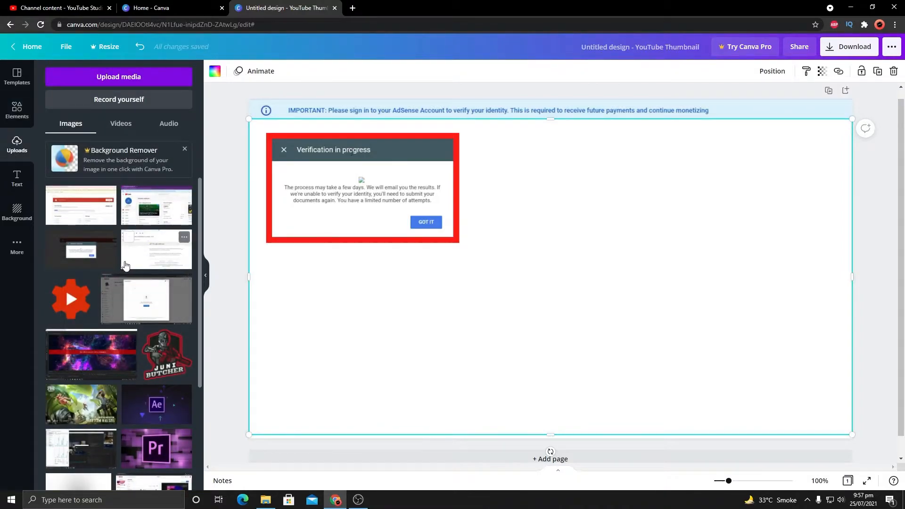
left_click(151, 254)
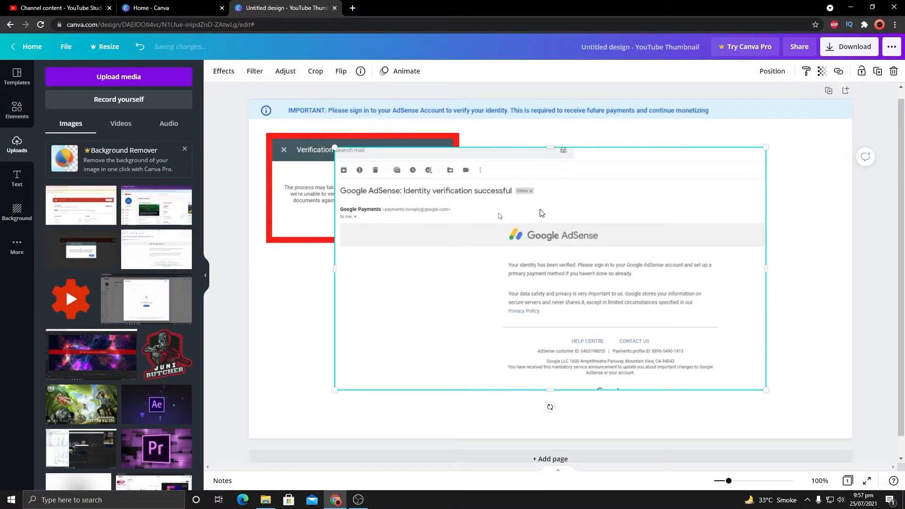
left_click_drag(479, 211, 563, 183)
mouse_move(421, 242)
left_mouse_down()
mouse_move(488, 242)
mouse_move(411, 255)
mouse_move(420, 260)
left_mouse_up()
left_click_drag(643, 121, 643, 151)
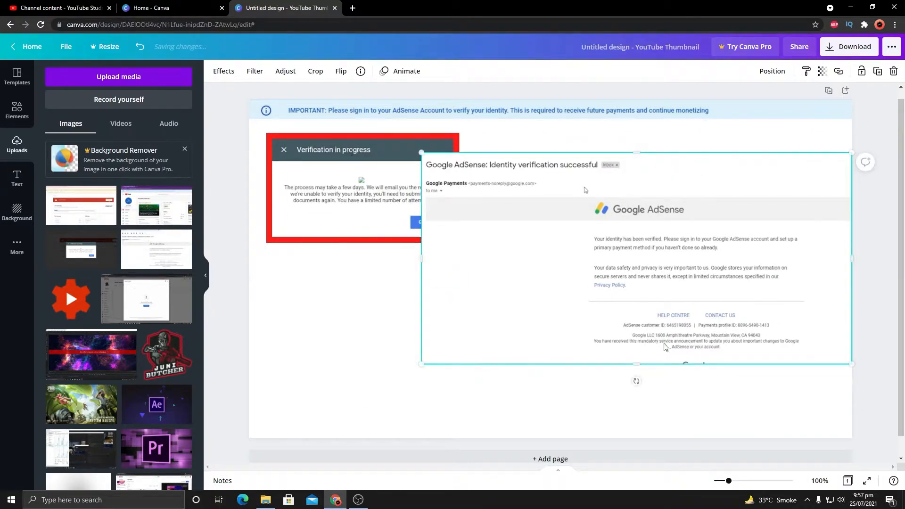
left_click_drag(648, 363, 642, 297)
- Try the cropped email below the dialog, then place it just under the notice banner, flush with the page's right edge
left_click_drag(635, 202, 638, 292)
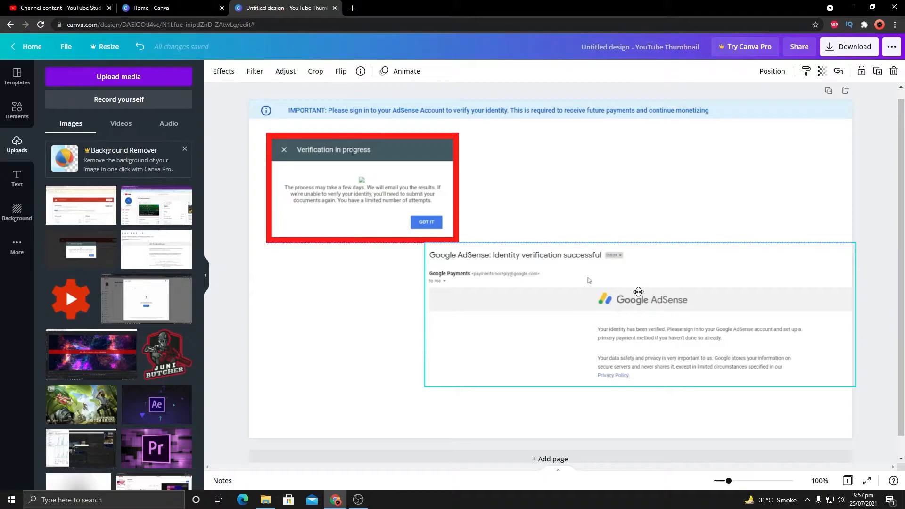
mouse_move(638, 292)
left_mouse_down()
mouse_move(483, 292)
mouse_move(643, 294)
mouse_move(636, 298)
left_mouse_up()
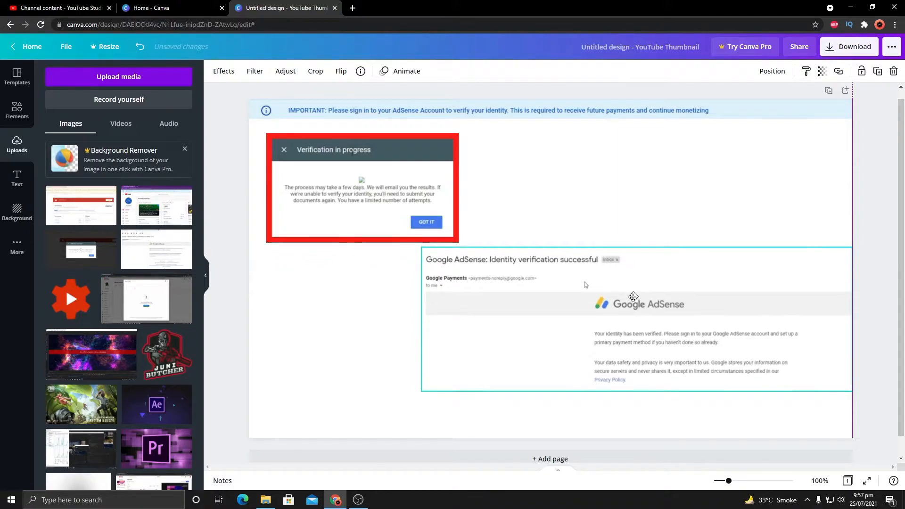
left_click(684, 207)
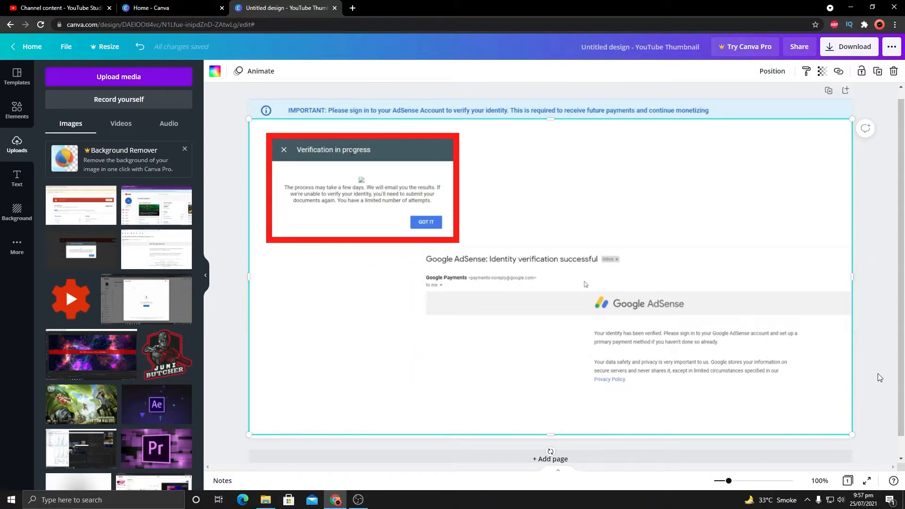
left_click_drag(663, 348, 661, 230)
- Shift the red frame down off the verification dialog and bring it forward over the email screenshot
left_click_drag(374, 205, 421, 280)
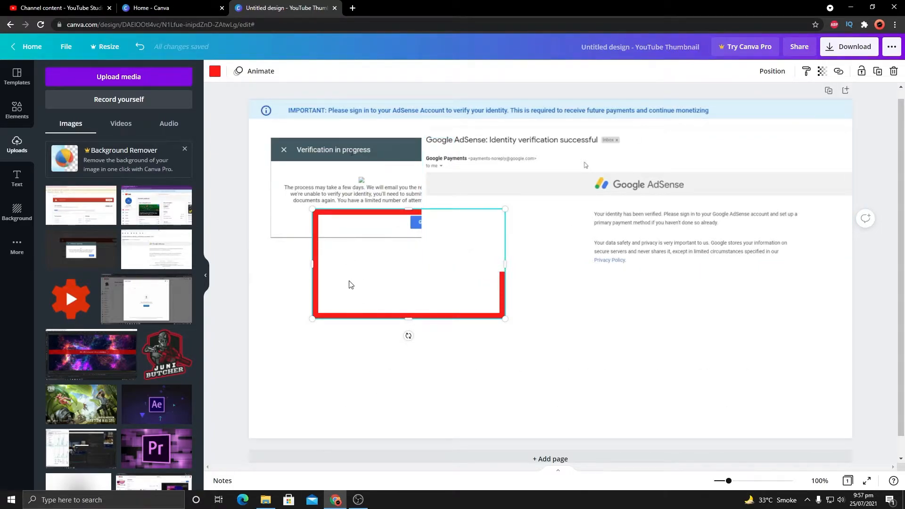
left_click(770, 73)
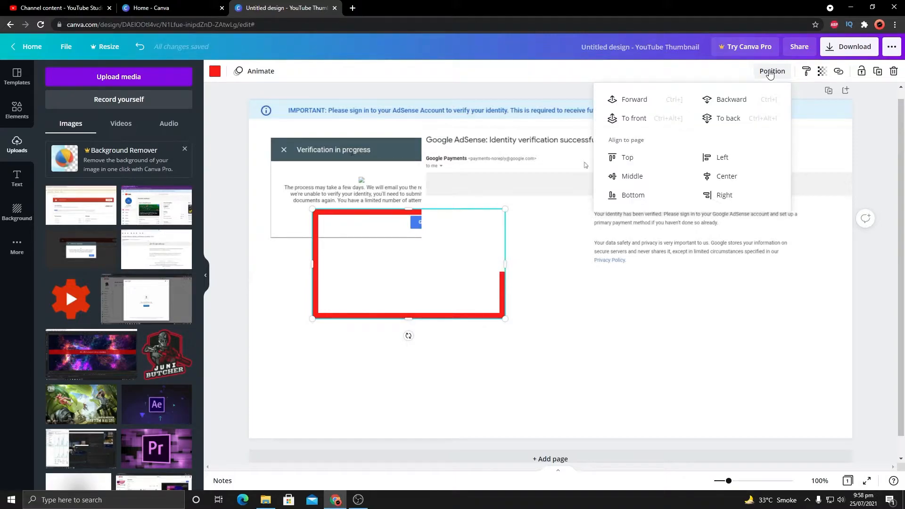
left_click(632, 99)
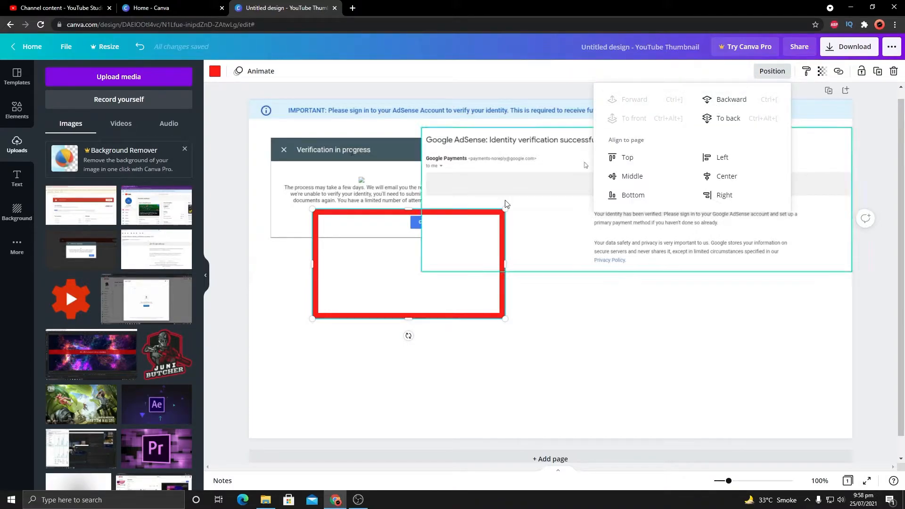
- Bring the verification dialog in front of the email and fit it inside the red frame over the email's lower-left area
left_click(377, 192)
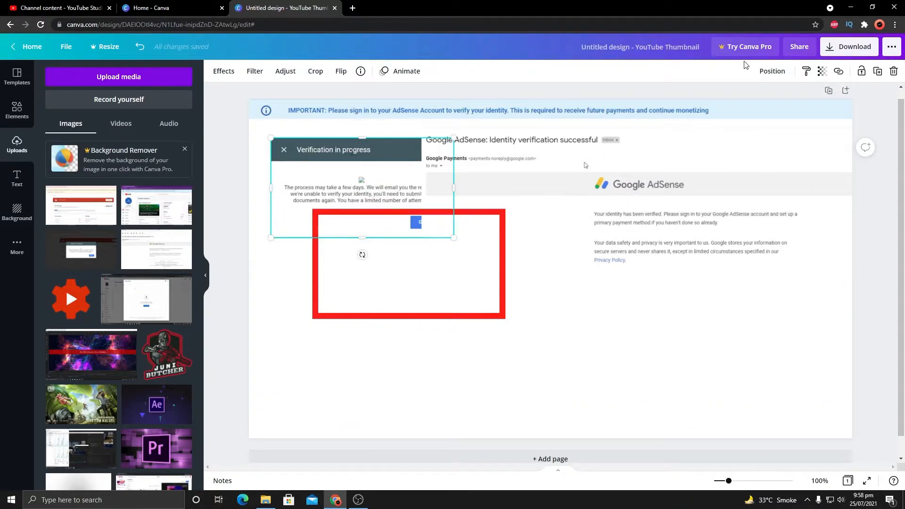
left_click(764, 73)
left_click_drag(370, 182, 518, 241)
left_click(632, 349)
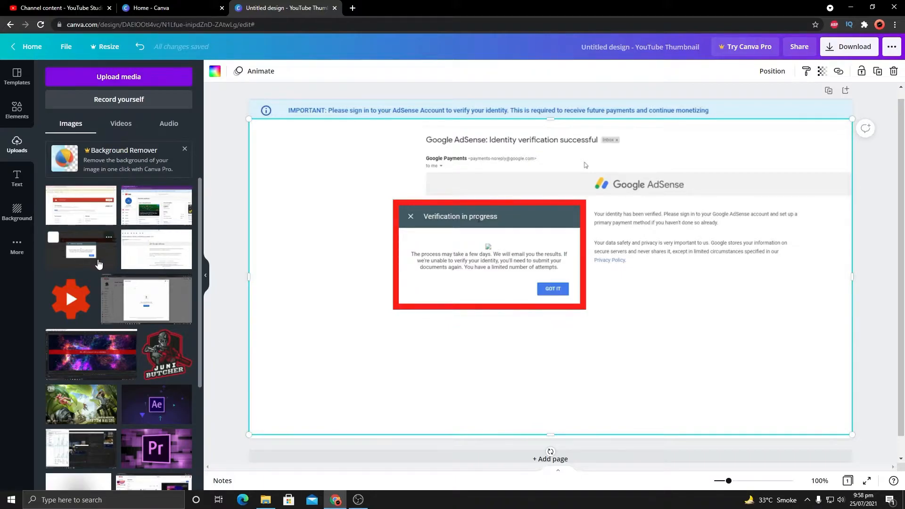
- Insert the uploaded payments screenshot, crop it to the "Verify your identity" bar and earnings card, and place it at the page bottom
left_click(79, 219)
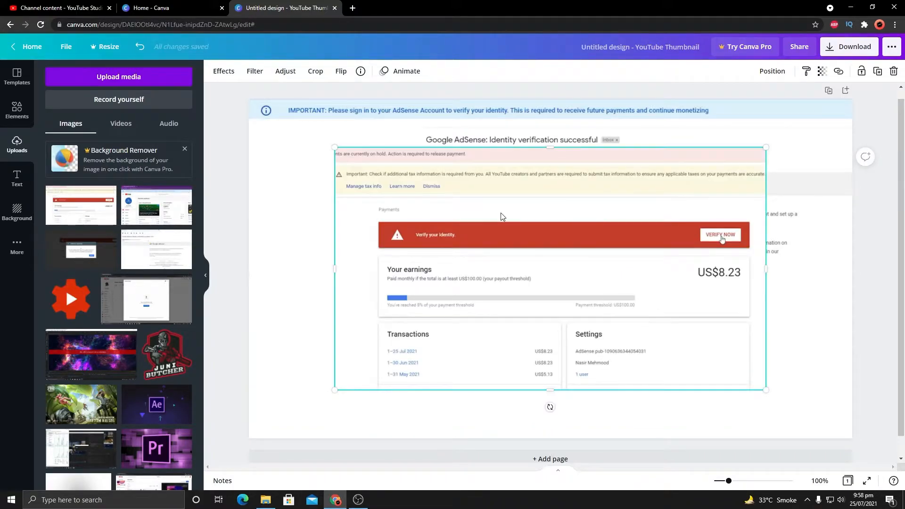
left_click_drag(548, 145, 531, 199)
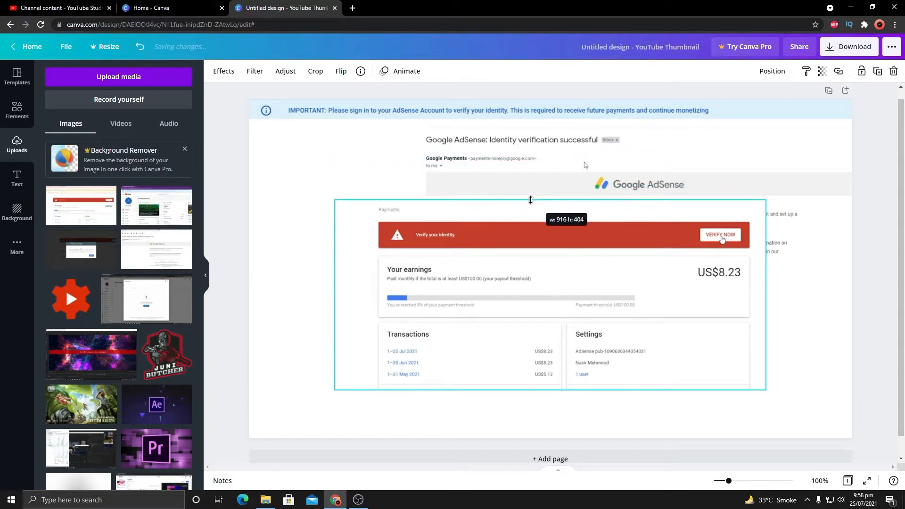
mouse_move(555, 388)
left_mouse_down()
mouse_move(570, 254)
mouse_move(571, 388)
left_mouse_up()
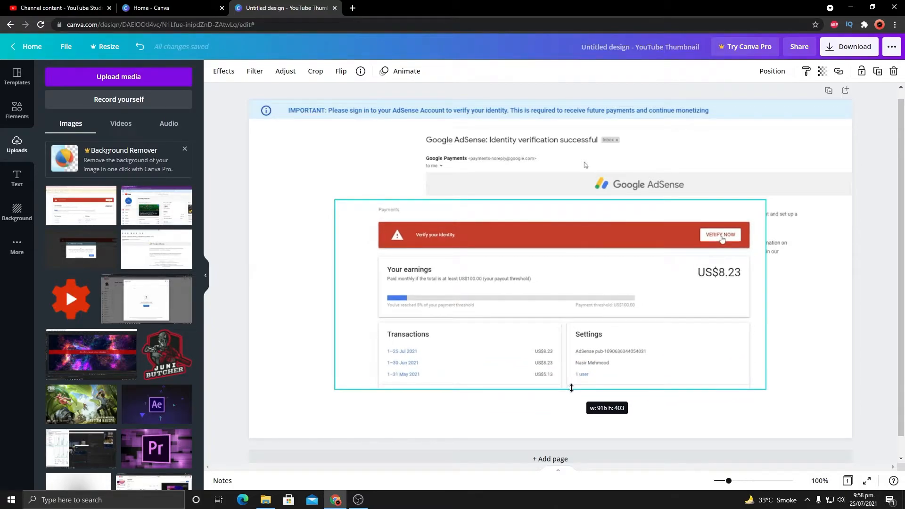
left_click_drag(552, 386, 563, 315)
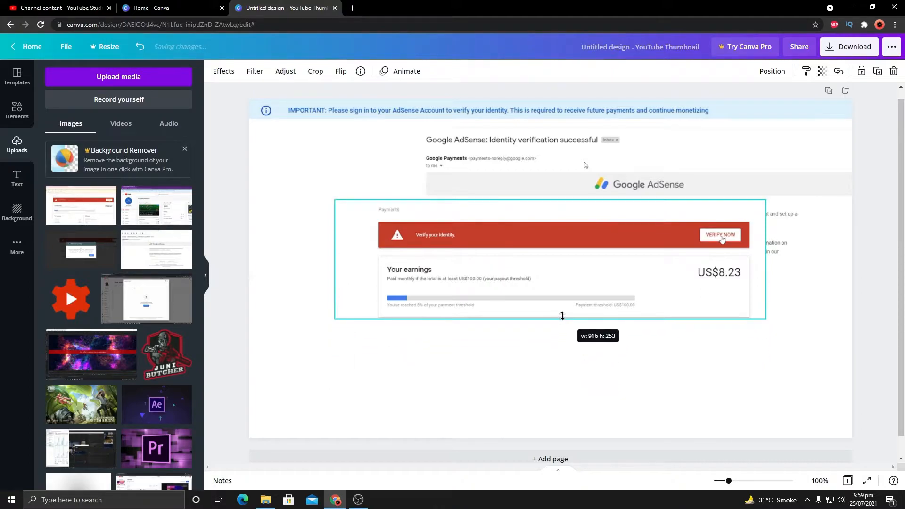
left_click_drag(566, 241, 563, 350)
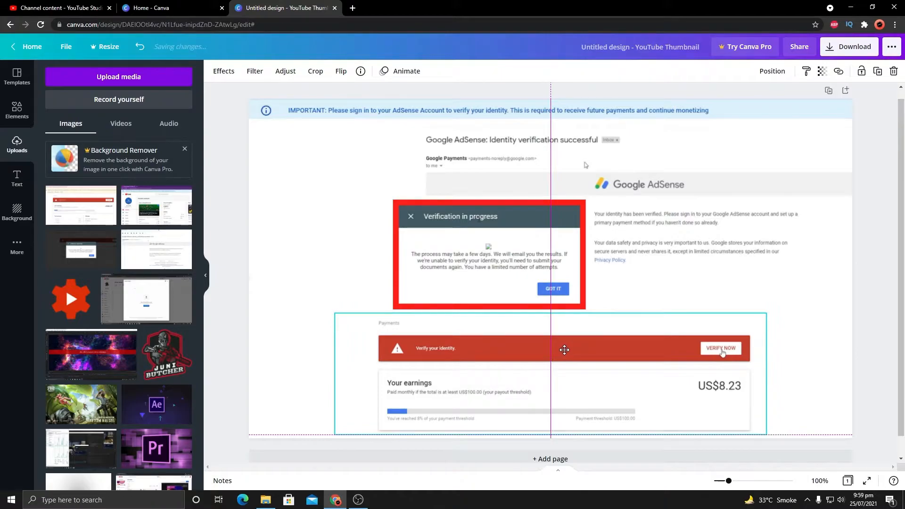
- Shift the red frame and its verification dialog toward the page's left side, and place the payments screenshot in the lower-left area beneath them
left_click_drag(494, 264, 369, 254)
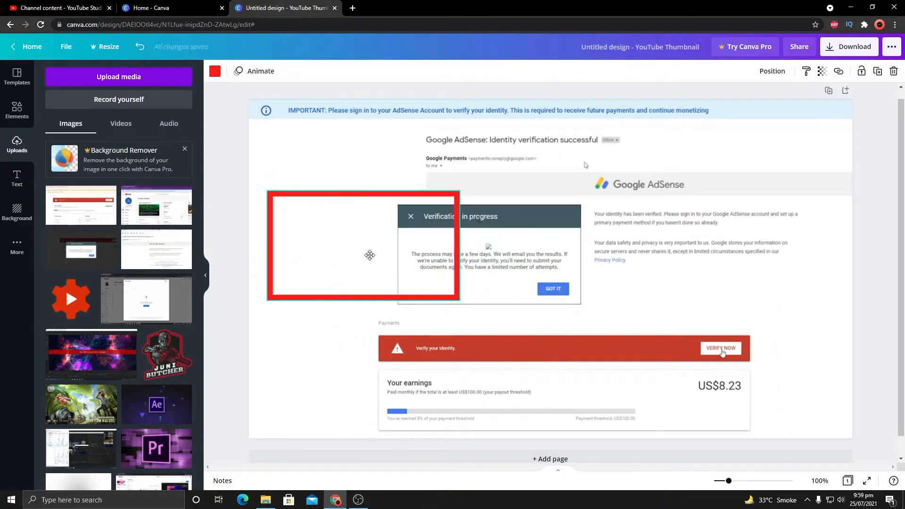
left_click_drag(539, 264, 414, 255)
left_click_drag(609, 392, 521, 382)
left_click_drag(251, 361, 283, 361)
left_click_drag(612, 374, 585, 376)
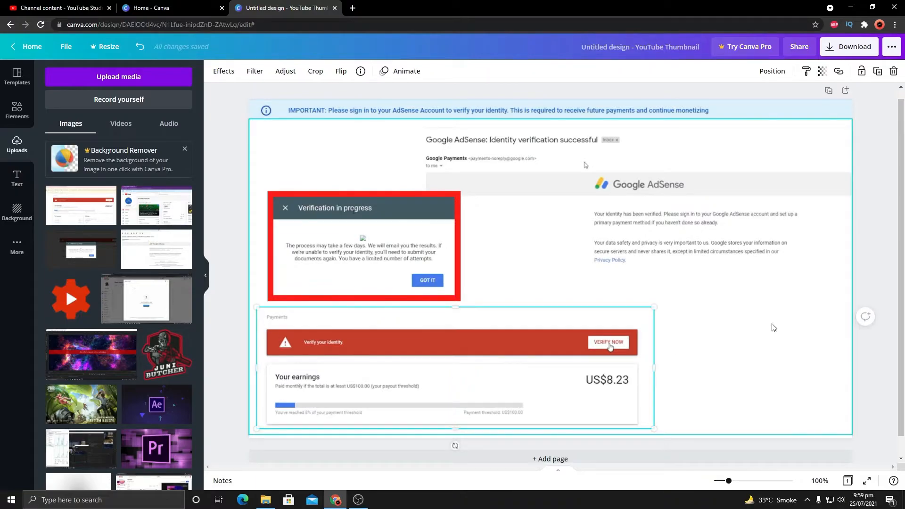
left_click(811, 322)
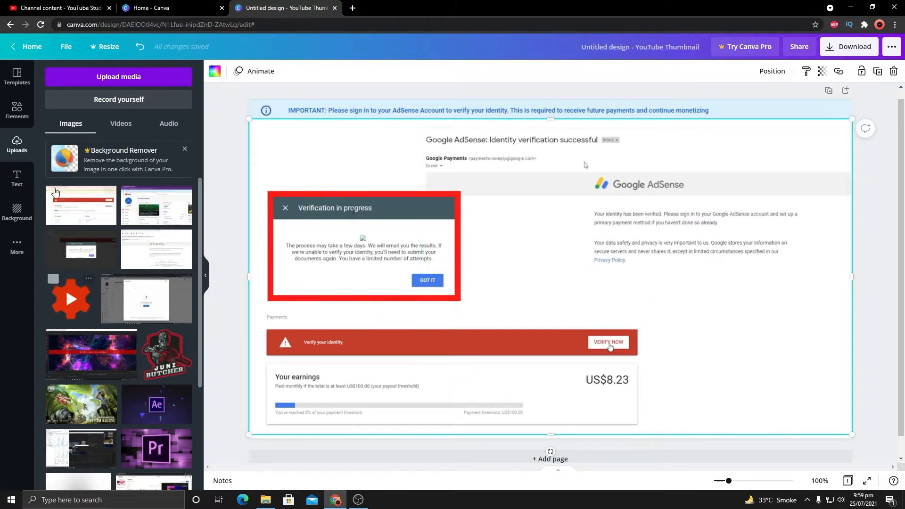
- Search the elements for "youtube" and add the round red You Tube logo to the page
left_click(17, 111)
left_click(98, 77)
type("rectangle")
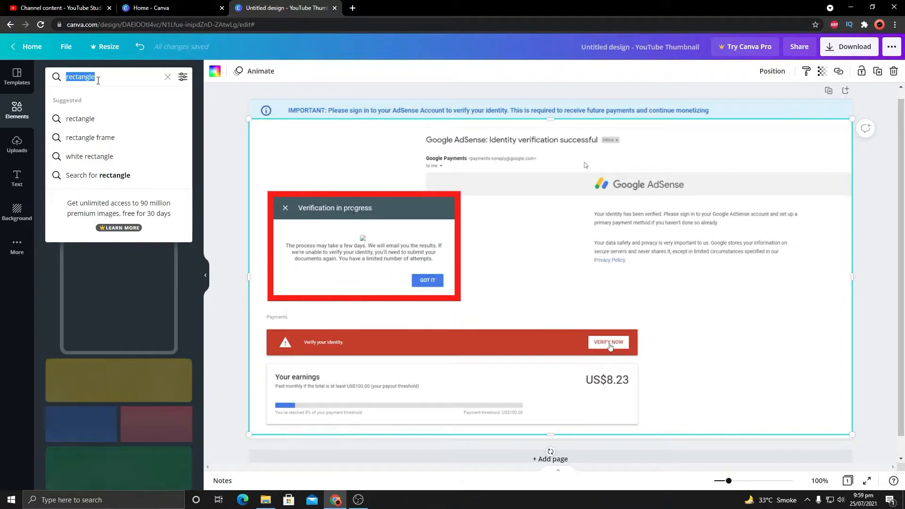
type("you")
left_click(98, 118)
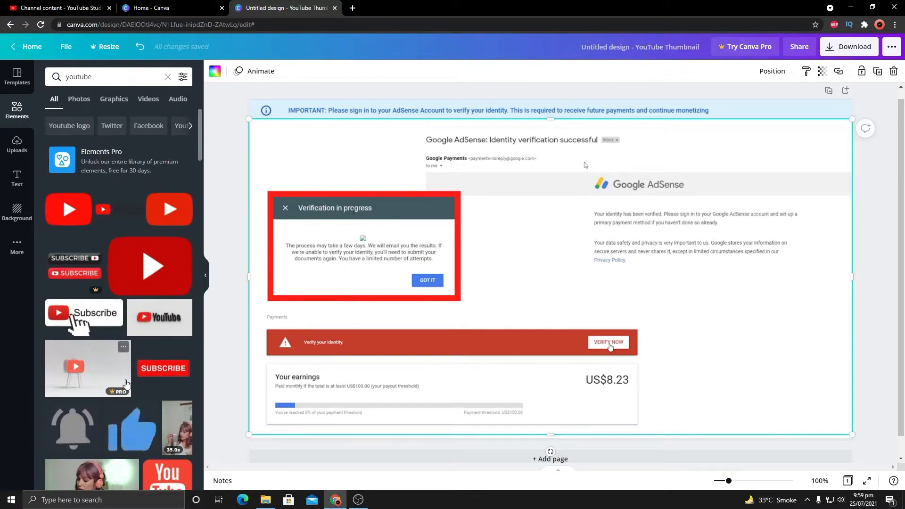
scroll(147, 322, "down", 3)
scroll(116, 402, "up", 3)
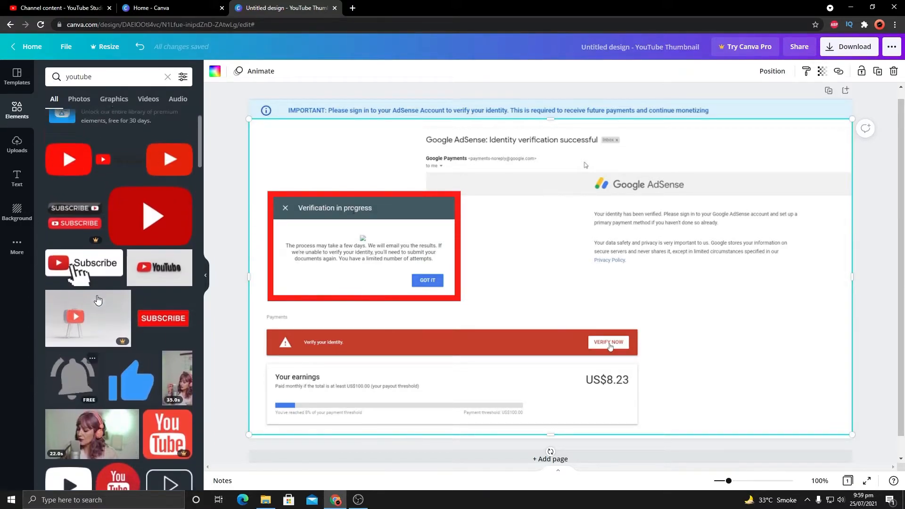
scroll(115, 319, "down", 10)
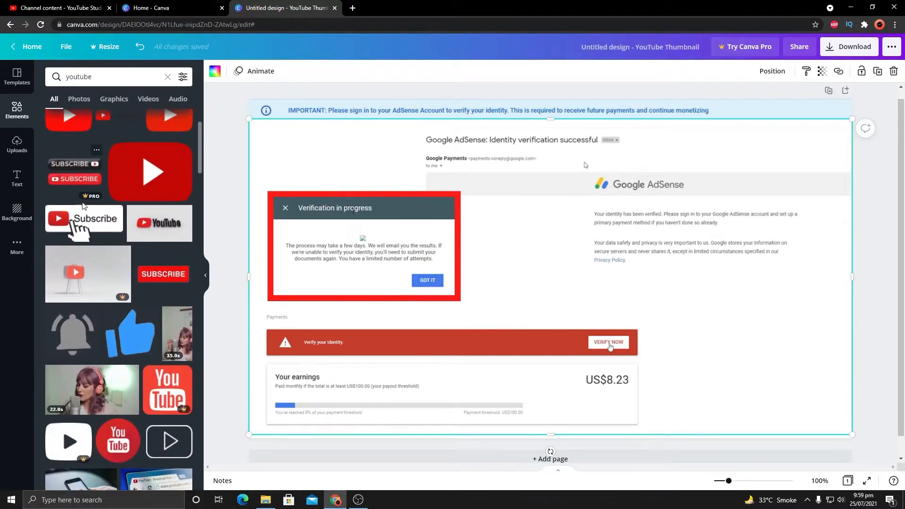
scroll(123, 330, "up", 5)
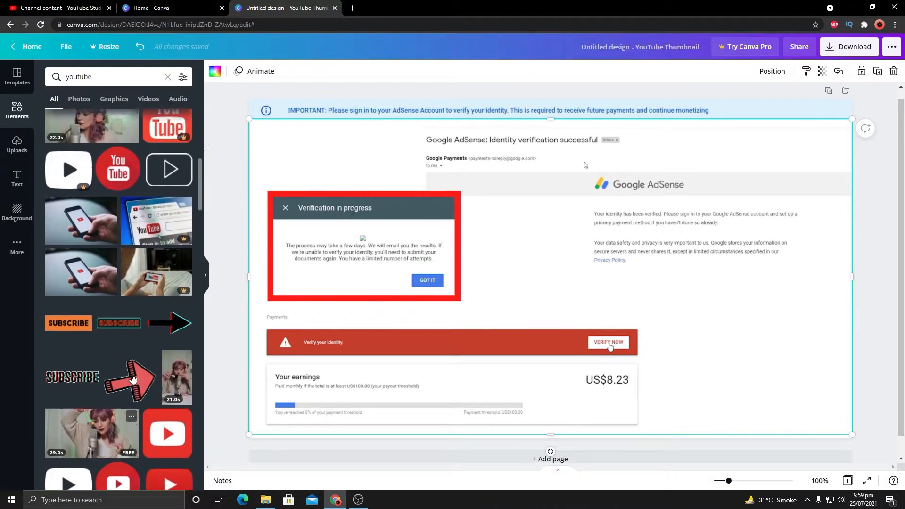
left_click(117, 351)
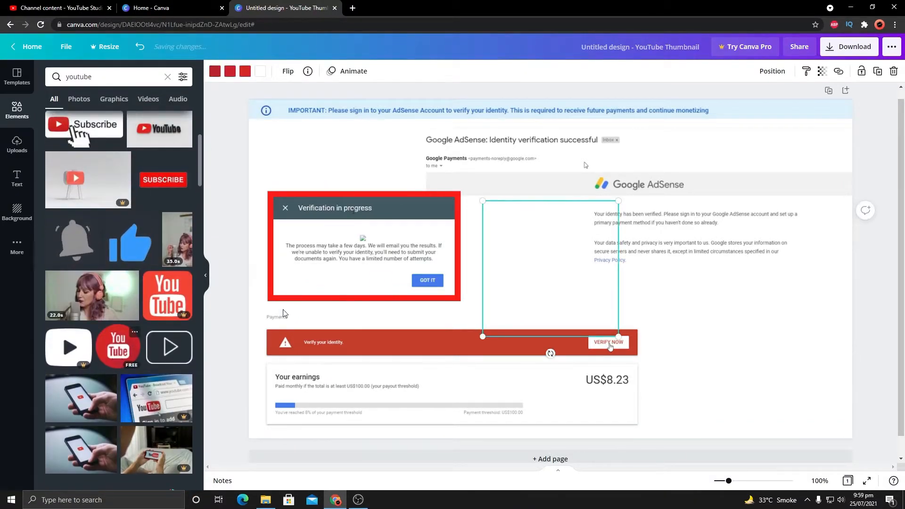
- Shrink the round You Tube logo and position it between the framed dialog and the email's body text
left_click_drag(649, 356, 593, 328)
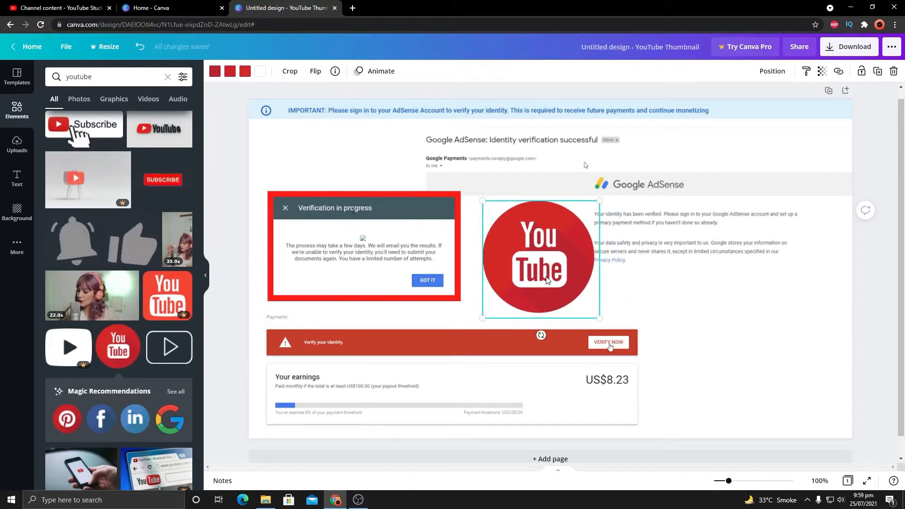
left_click_drag(557, 283, 378, 200)
left_click_drag(421, 235, 507, 252)
left_click_drag(535, 278, 574, 304)
left_click_drag(519, 264, 525, 257)
left_click(716, 347)
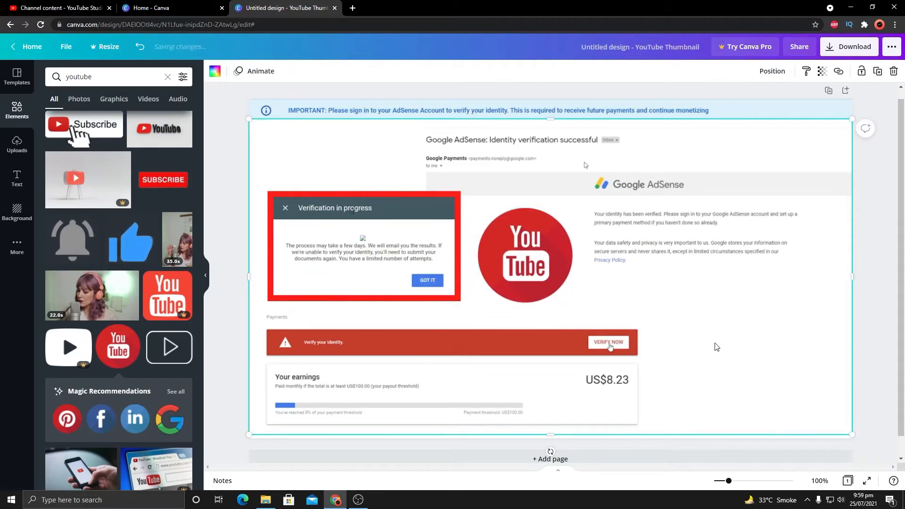
- Add the uploaded AdSense logo, scale it down and place it above the red frame, just under the notice banner
left_click(17, 143)
scroll(99, 240, "down", 5)
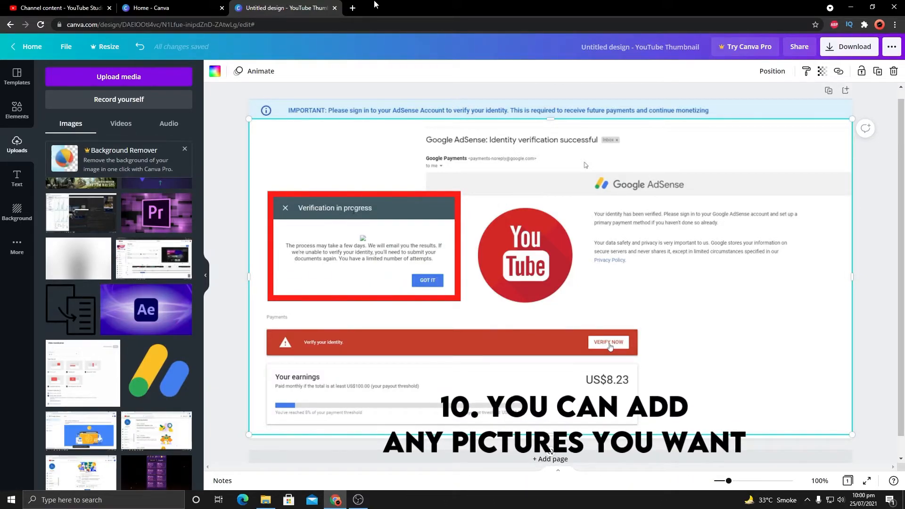
left_click(147, 370)
left_click_drag(641, 357, 562, 273)
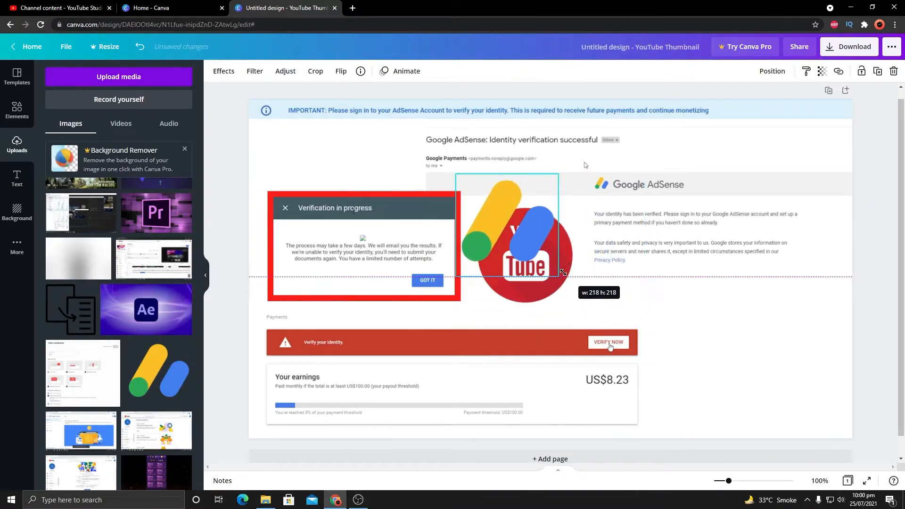
left_click_drag(507, 226, 336, 154)
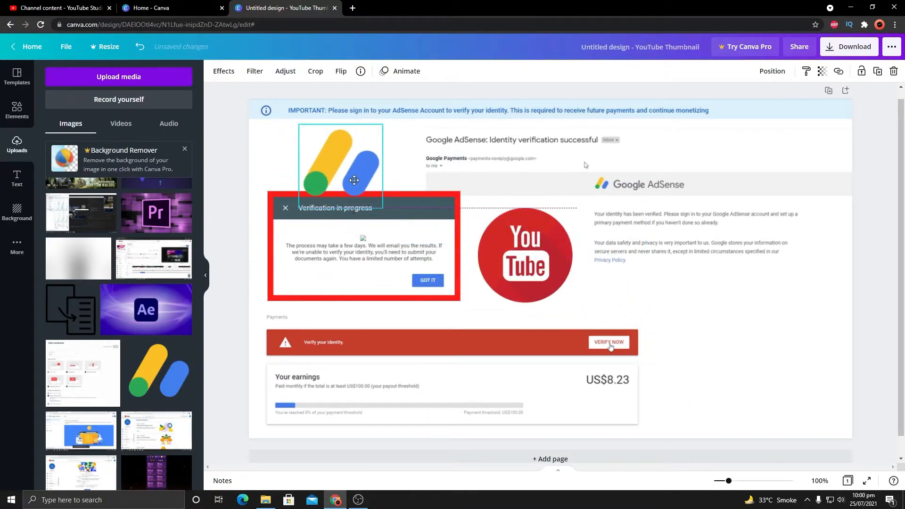
left_click(466, 175)
left_click(809, 332)
left_click(898, 331)
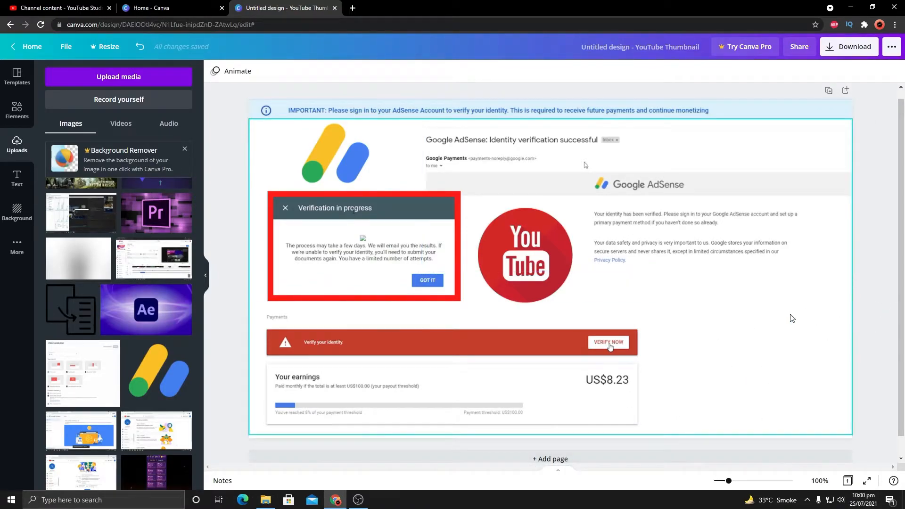
- Search the elements for "square" and add the plain solid square to the page
left_click(17, 179)
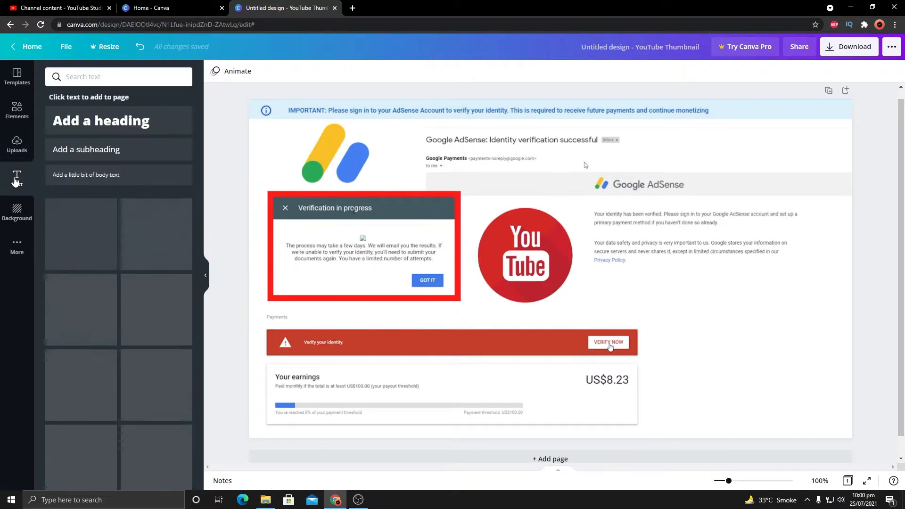
left_click(16, 144)
left_click(17, 111)
left_click(118, 80)
double_click(118, 78)
key("BackSpace")
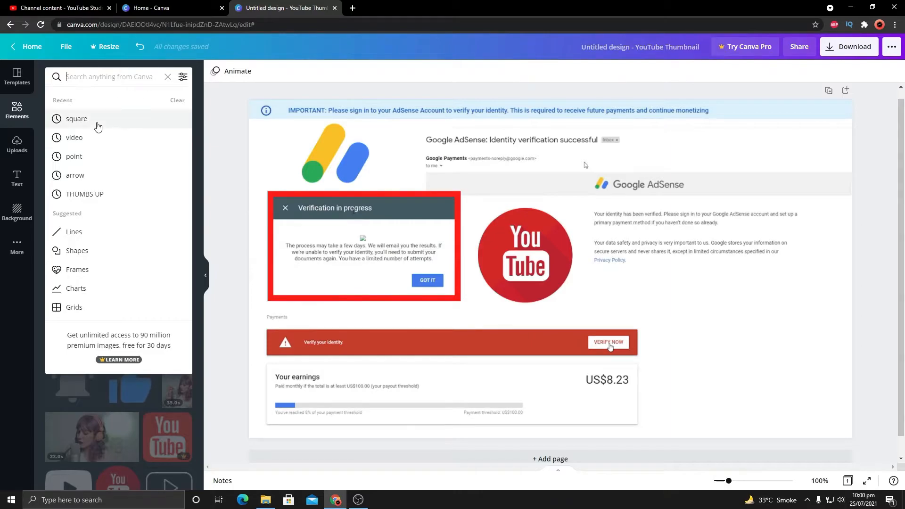
left_click(94, 120)
left_click(100, 212)
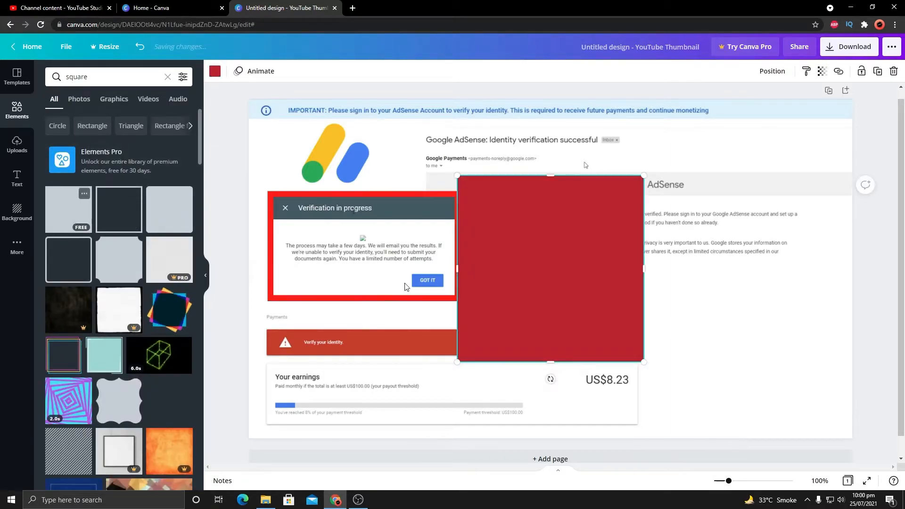
- Rotate the red square to -30°, enlarge it across the page's lower-right corner, and narrow the payments screenshot beside it to about 827 wide
mouse_move(551, 379)
left_mouse_down()
mouse_move(595, 376)
mouse_move(556, 380)
mouse_move(551, 391)
left_mouse_up()
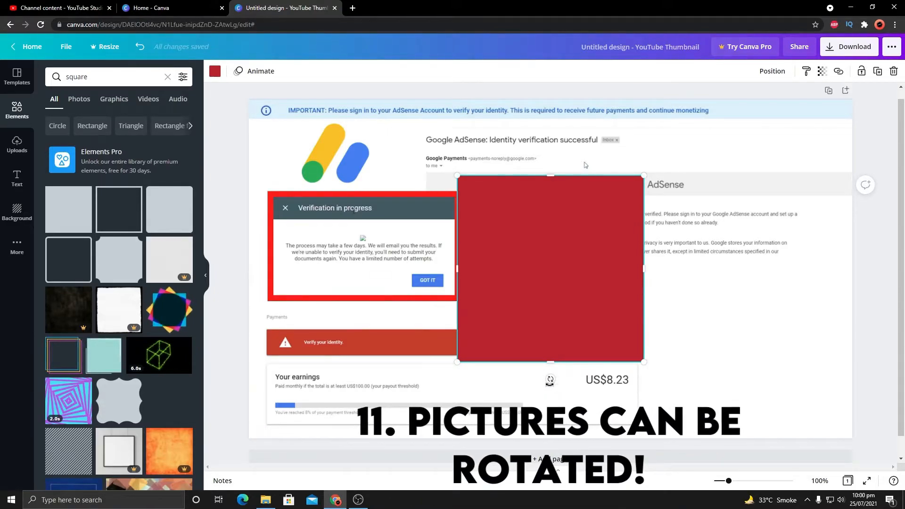
left_click_drag(550, 380, 618, 370)
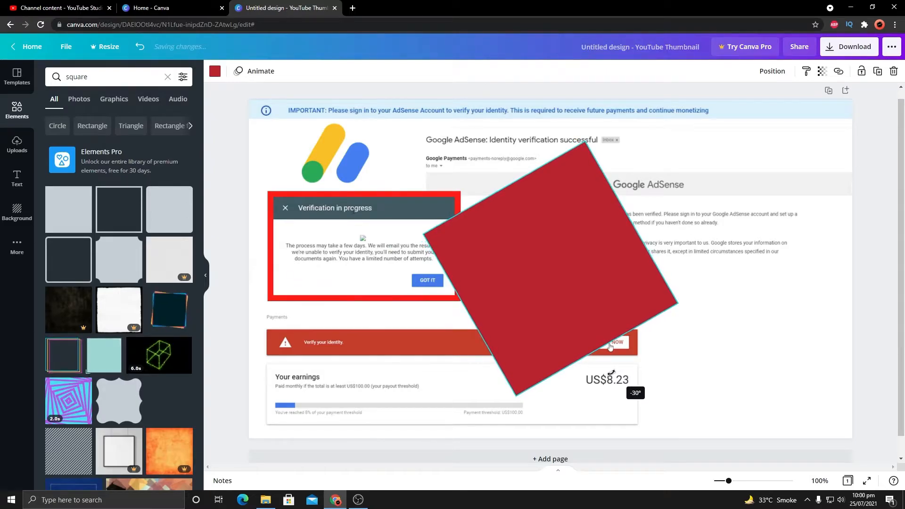
left_click_drag(613, 330, 847, 433)
left_click_drag(754, 448, 616, 478)
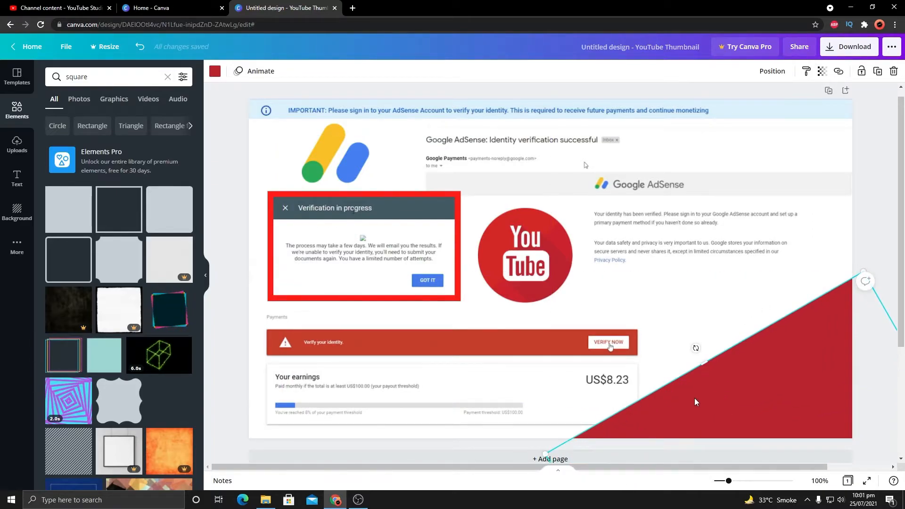
left_click_drag(703, 401, 724, 382)
left_click_drag(524, 375, 548, 375)
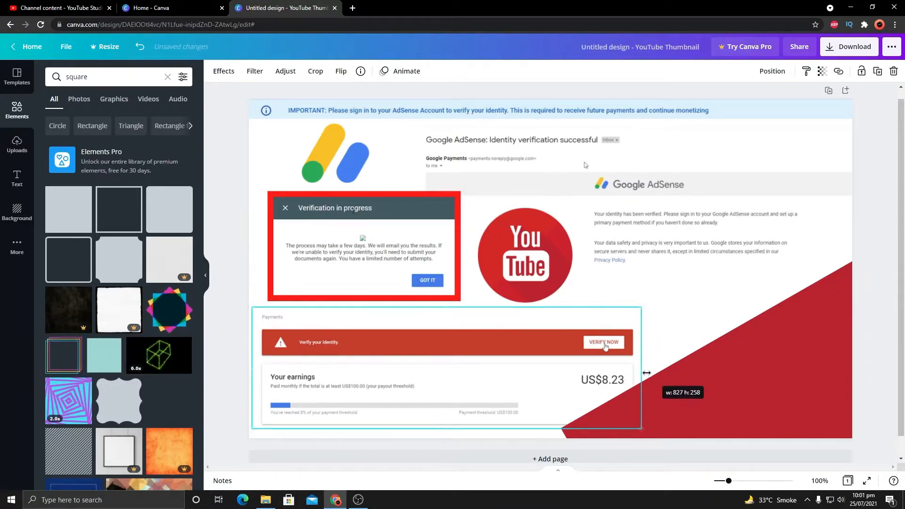
left_click(711, 376)
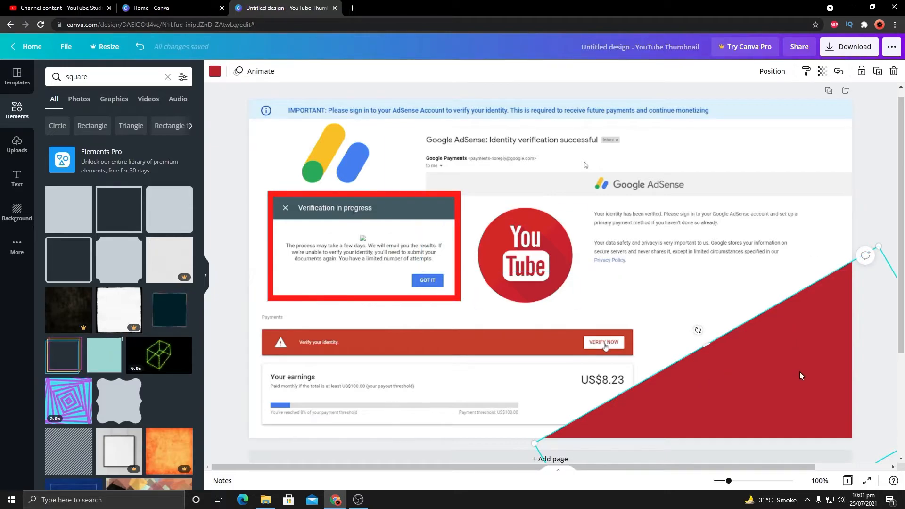
- Add the yellow "HUGE SALE" text combination to the page and delete its outlined "SALE" line
left_click(17, 179)
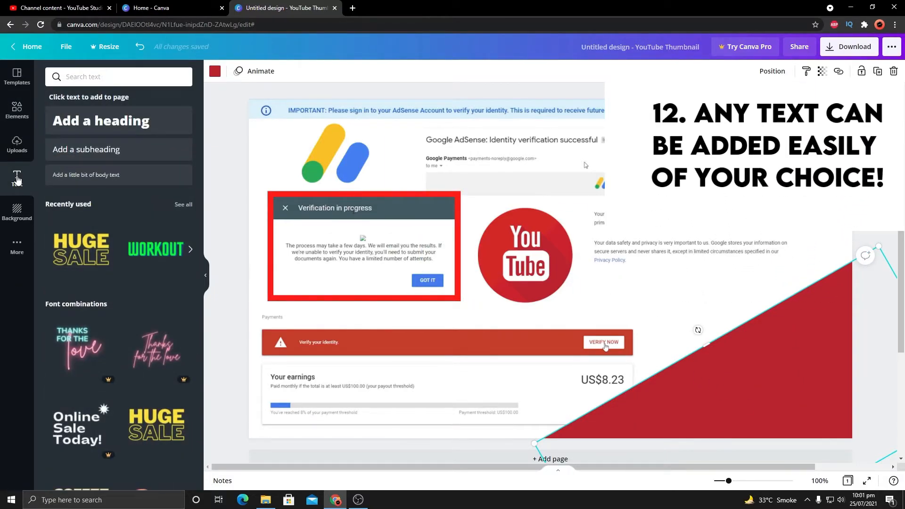
left_click(81, 249)
scroll(85, 293, "down", 5)
scroll(86, 294, "up", 5)
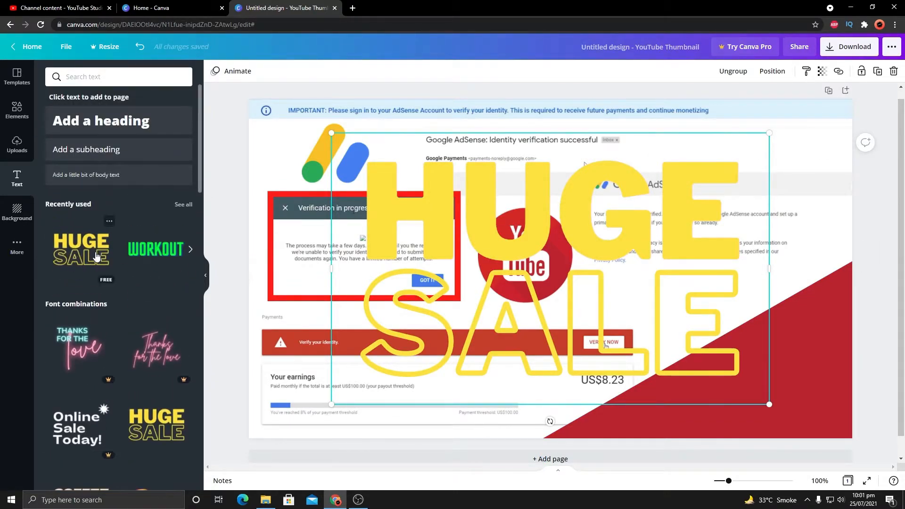
left_click(466, 318)
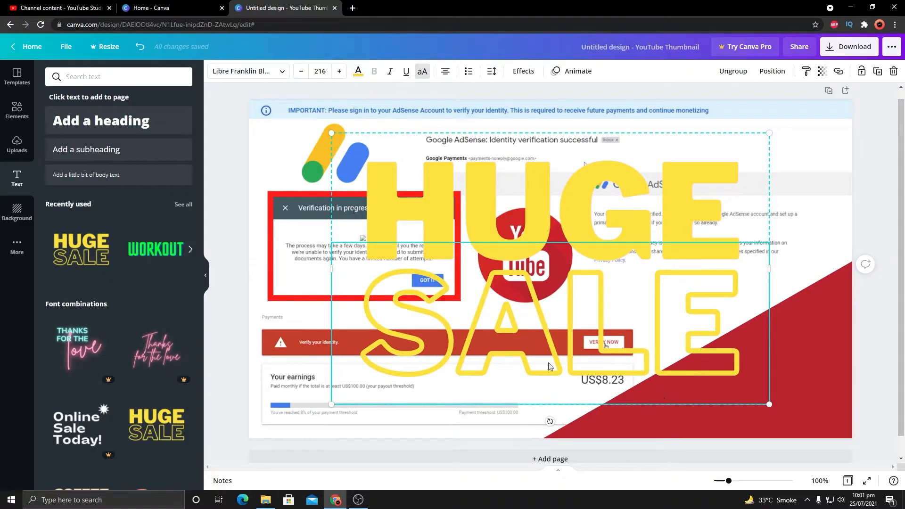
key("Delete")
- Replace the word "HUGE" with "VERIFY YOUR IDENTITY"
double_click(565, 224)
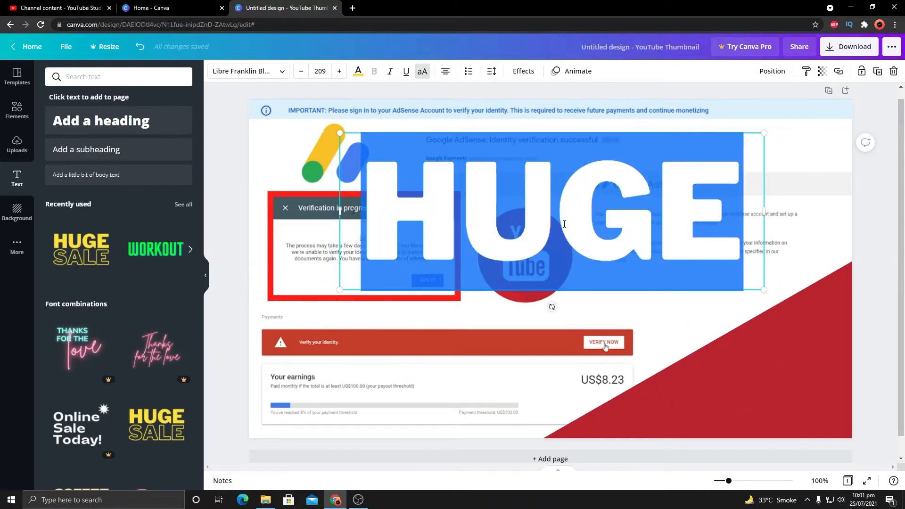
type("V")
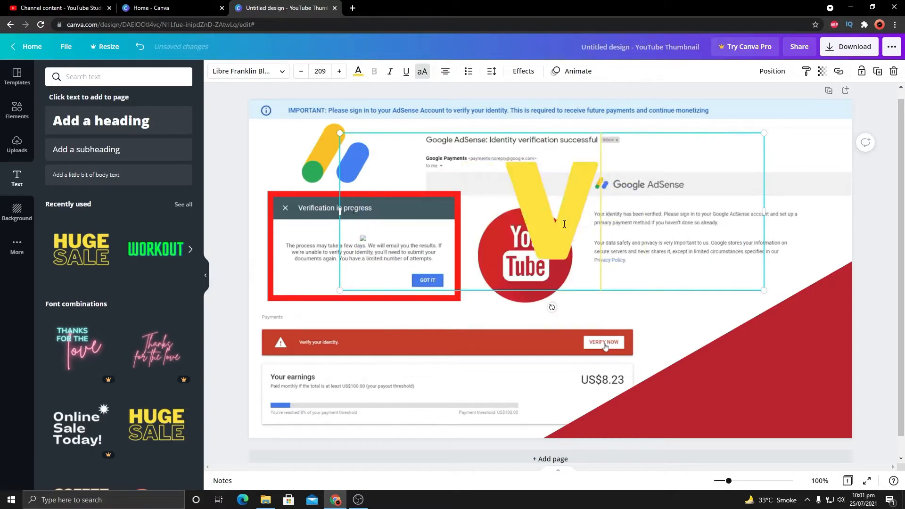
type("ERIFY Y")
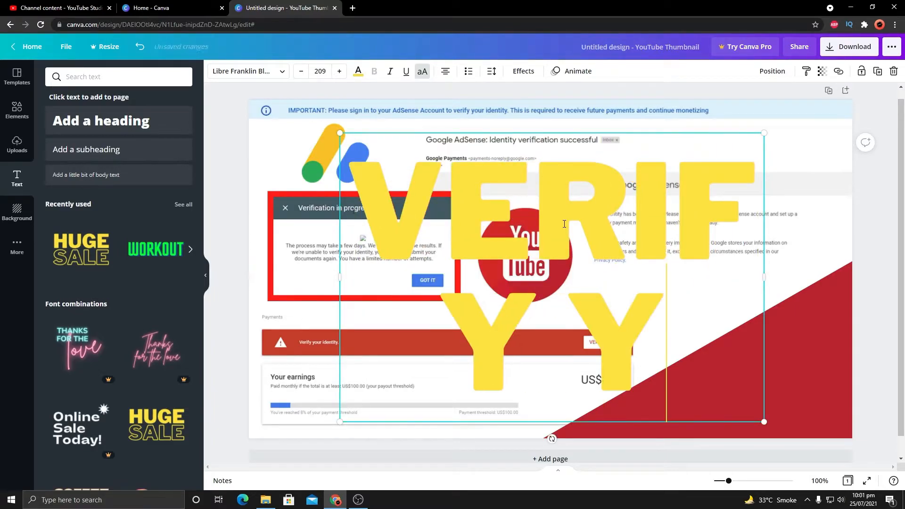
type("OUR IDENTITY")
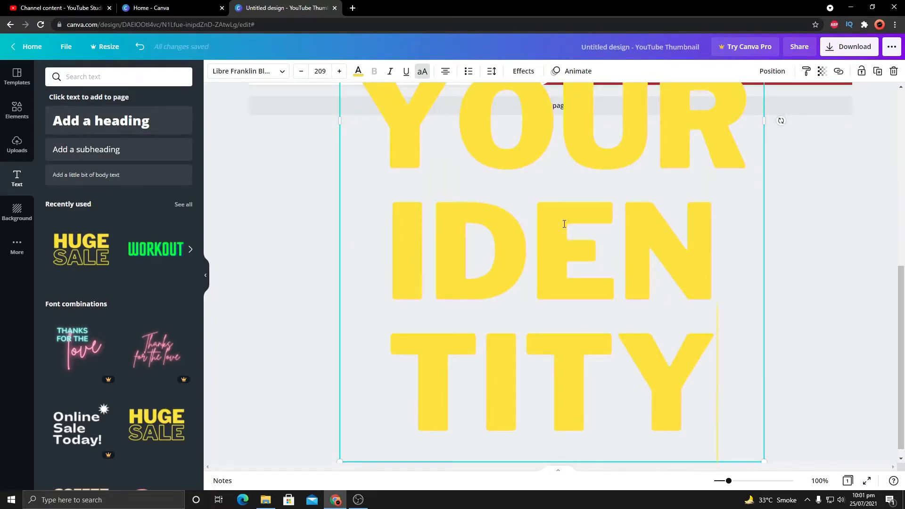
- Set the font size of the "VERIFY YOUR IDENTITY" title to 48
scroll(543, 246, "up", 8)
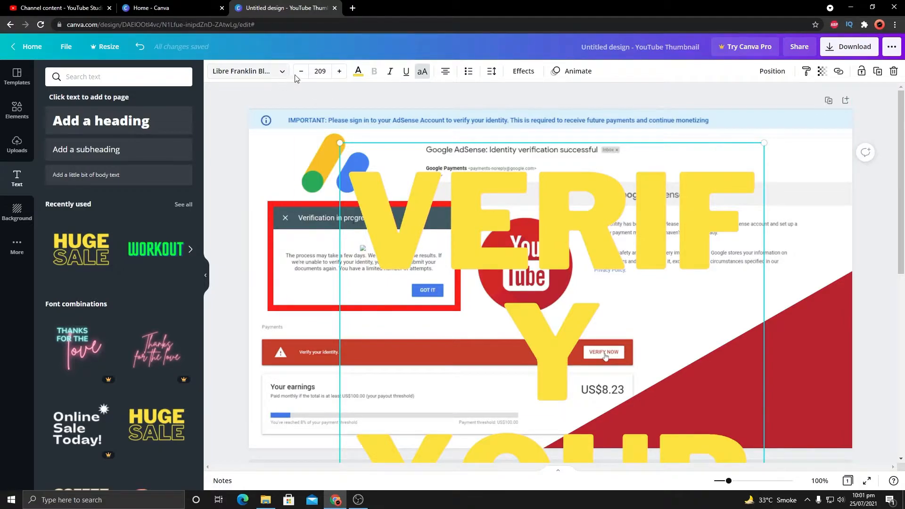
left_click(326, 72)
scroll(333, 142, "down", 3)
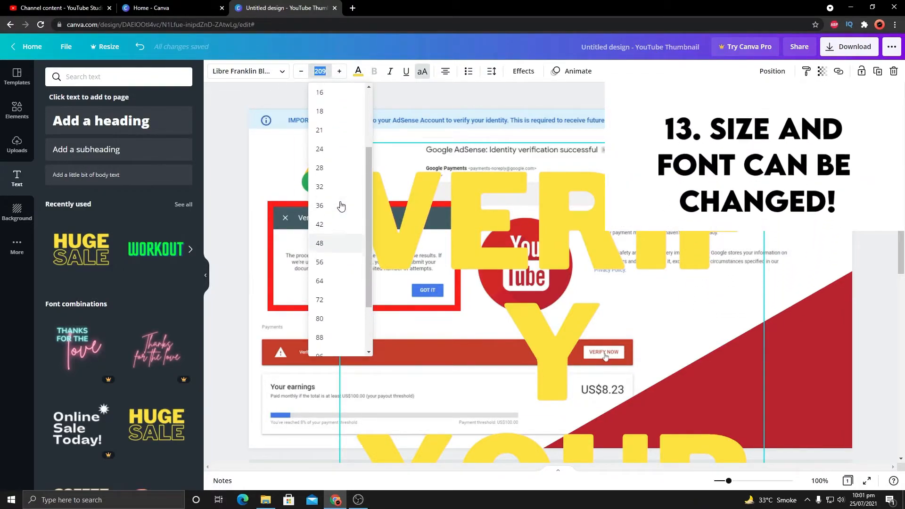
left_click(320, 246)
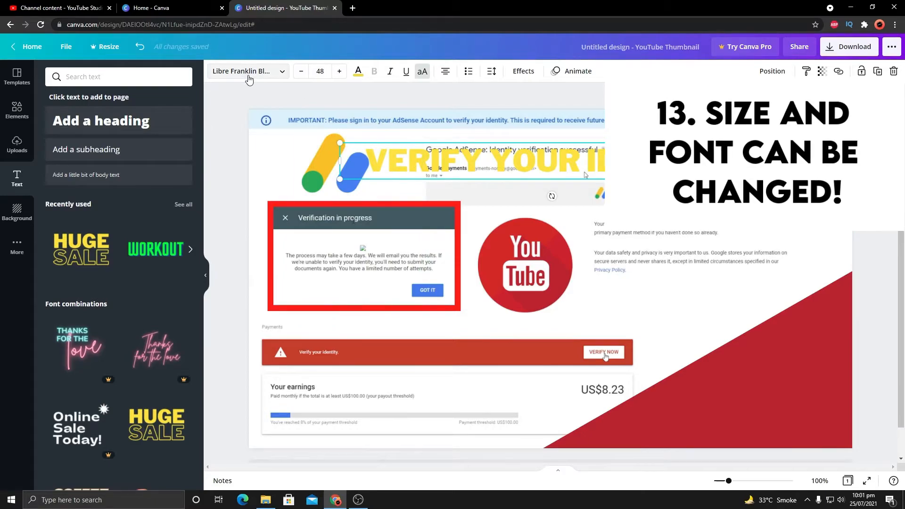
left_click(269, 74)
left_click(268, 75)
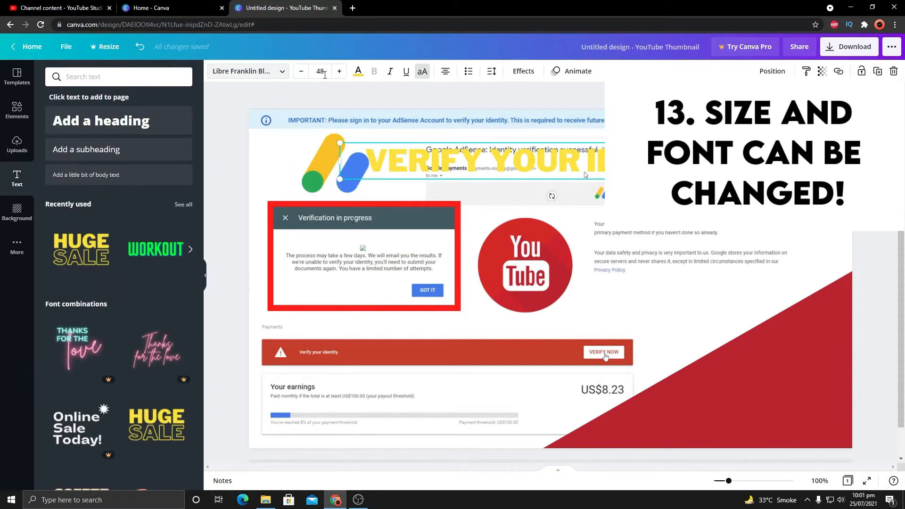
- Try white as the title's text colour and settle on black
left_click(359, 75)
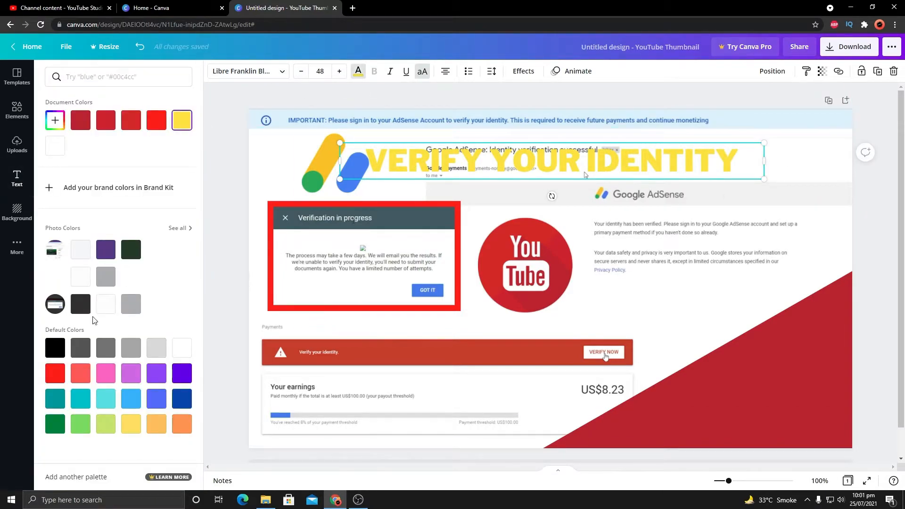
left_click(178, 351)
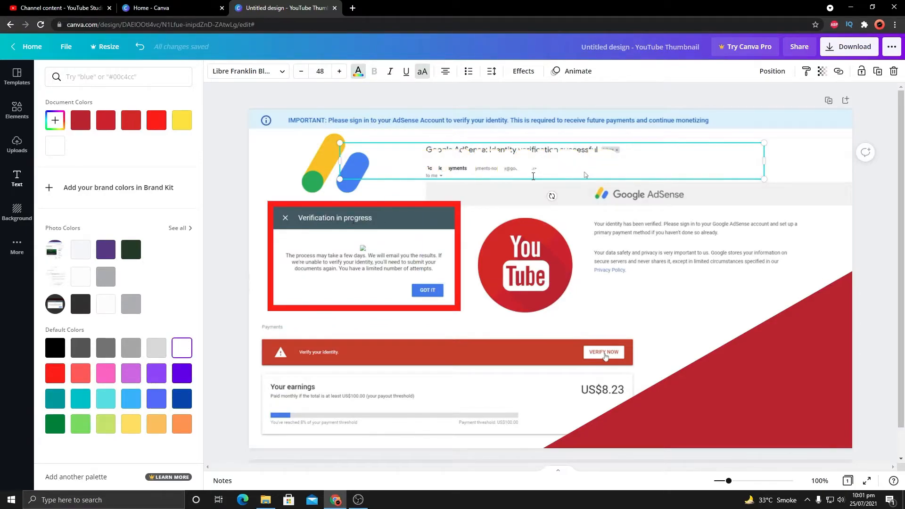
left_click(60, 354)
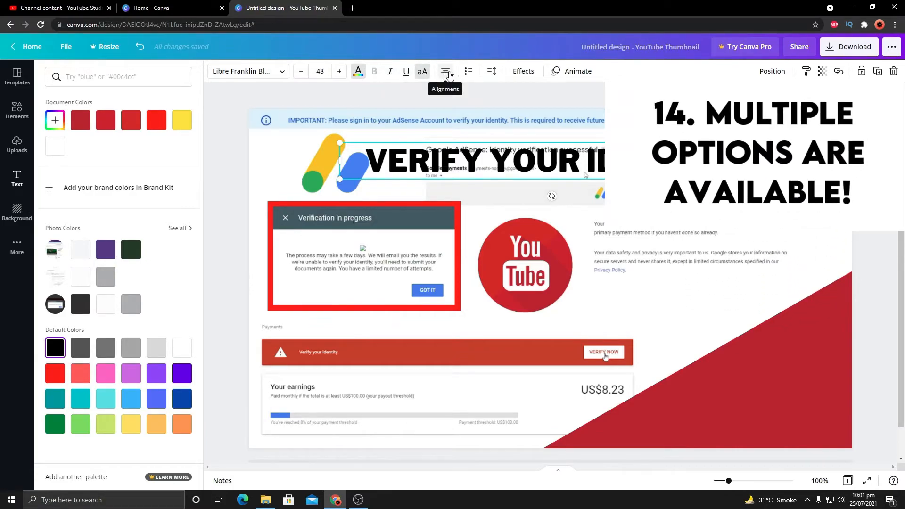
- Give the title the Bounce text animation and the Shadow effect style
left_click(571, 72)
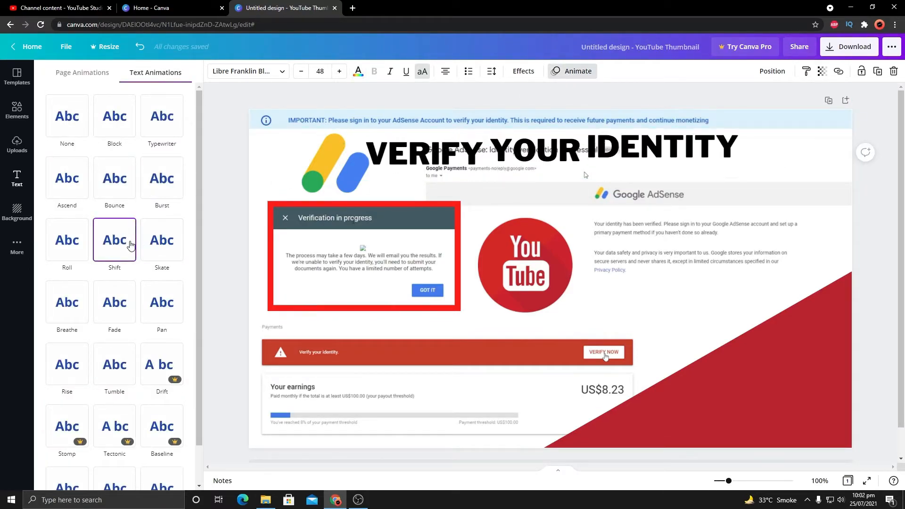
left_click(115, 178)
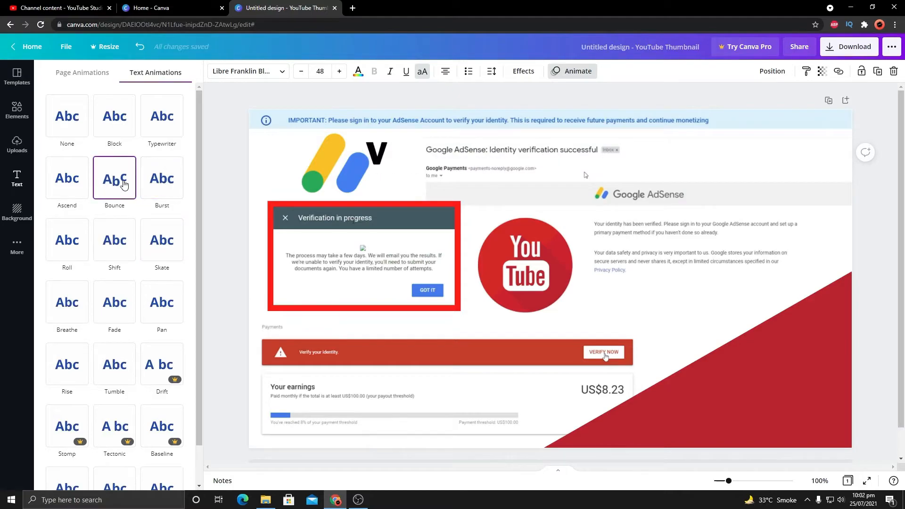
left_click(529, 75)
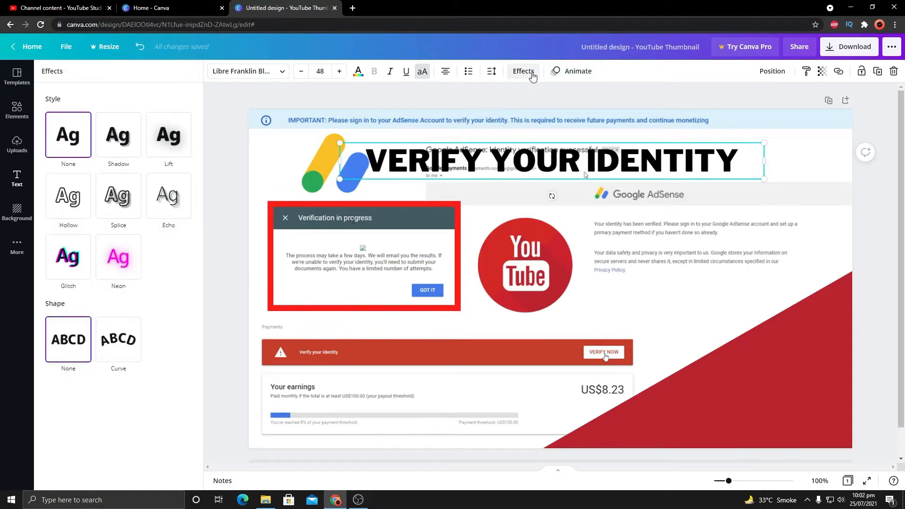
left_click(172, 136)
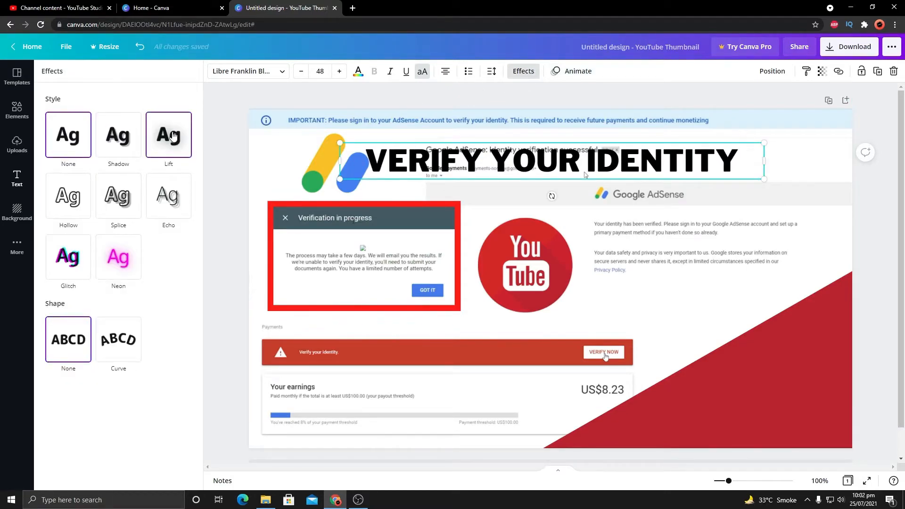
left_click(114, 144)
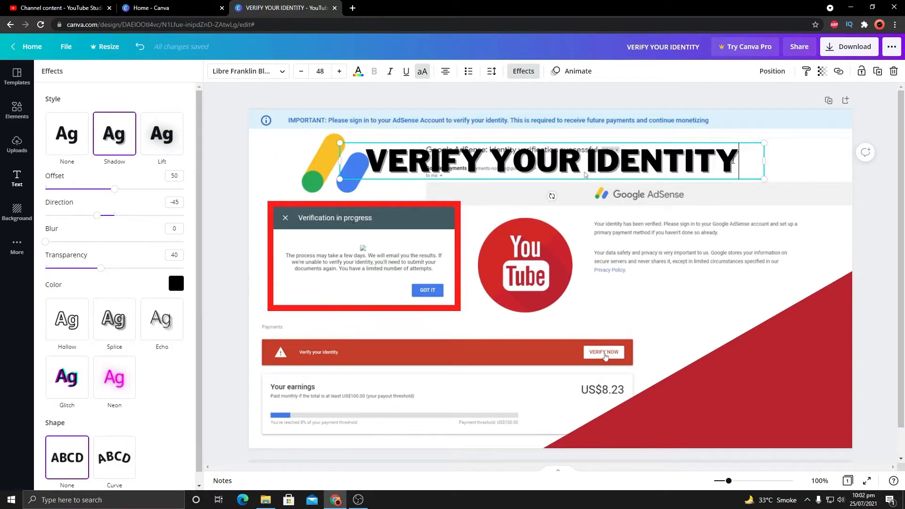
- Add the lines "IN GOOGLE ADSENSE" and "2021" beneath "VERIFY YOUR IDENTITY" in the title
key("Return")
type("IN GOOGLE")
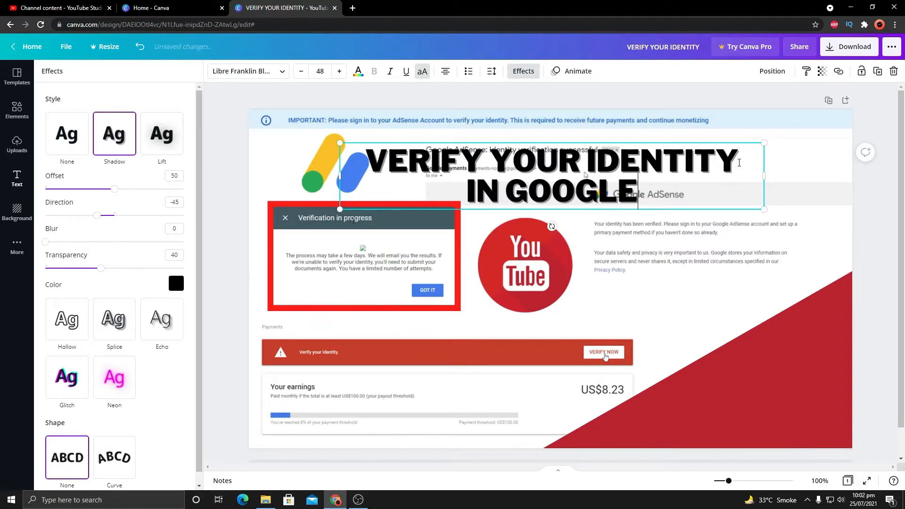
type(" ADSENSE")
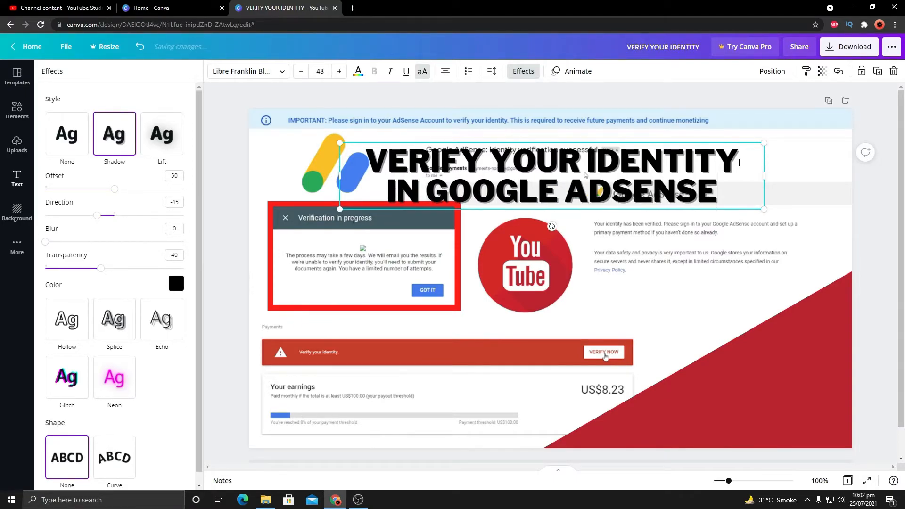
key("Return")
type("2021")
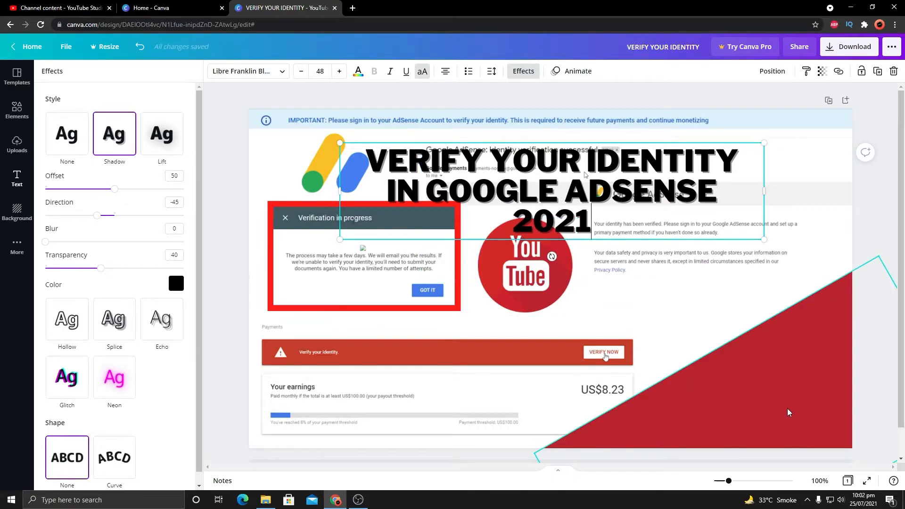
- Rotate the title to -30° over the red corner shape and break it into "VERIFY YOUR / IDENTITY / IN GOOGLE / ADSENSE / 2021"
left_click_drag(552, 256, 585, 247)
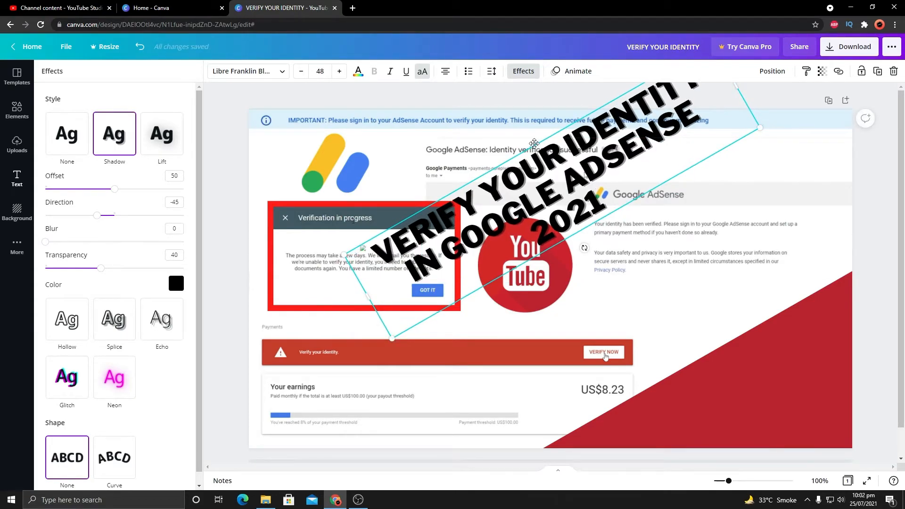
left_click_drag(535, 143, 682, 310)
key("Return")
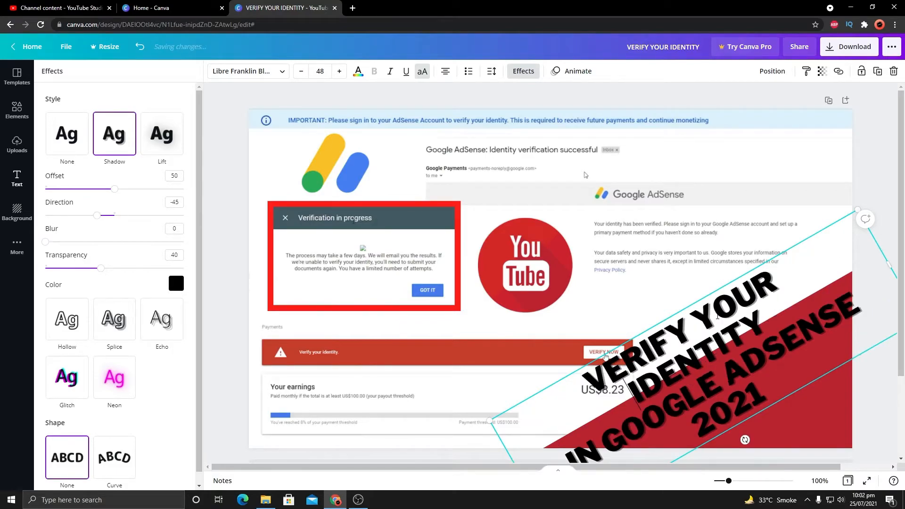
key("Return")
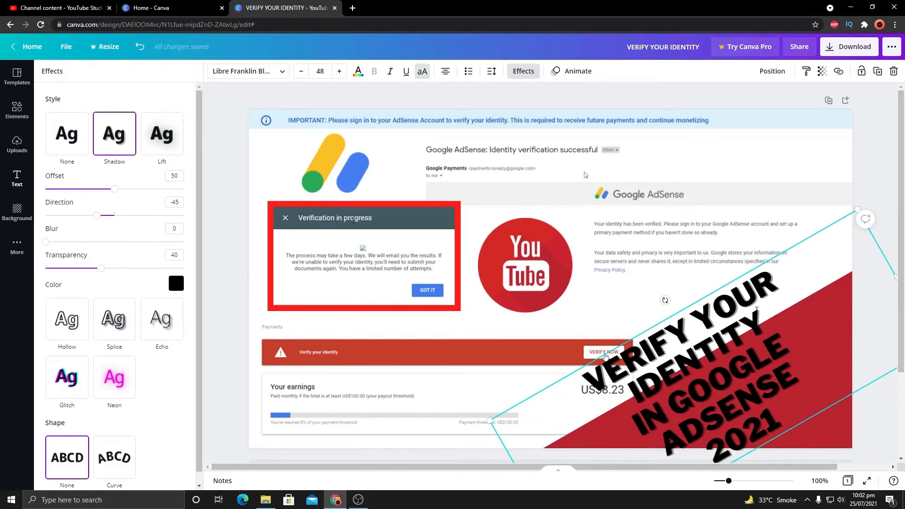
left_click_drag(731, 284, 776, 262)
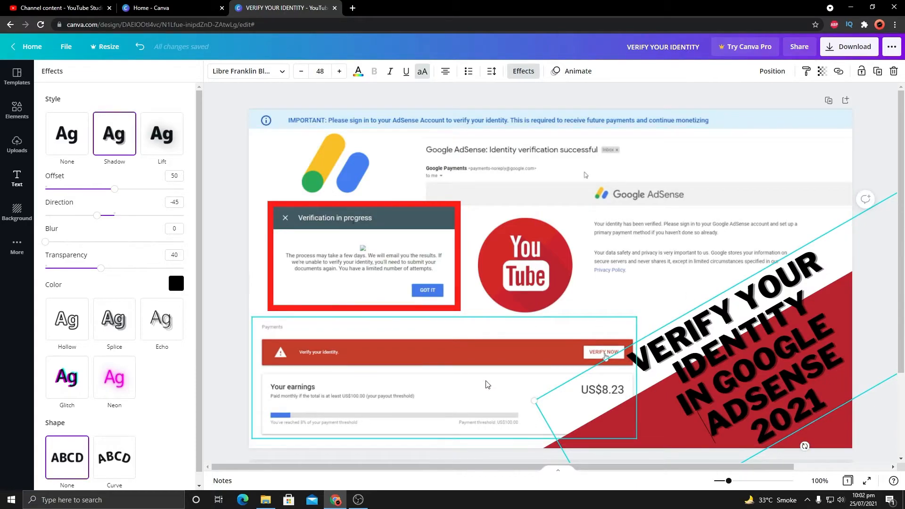
- Narrow the payments screenshot to about 806 wide and scale it down toward the page's lower-left corner
left_click(488, 384)
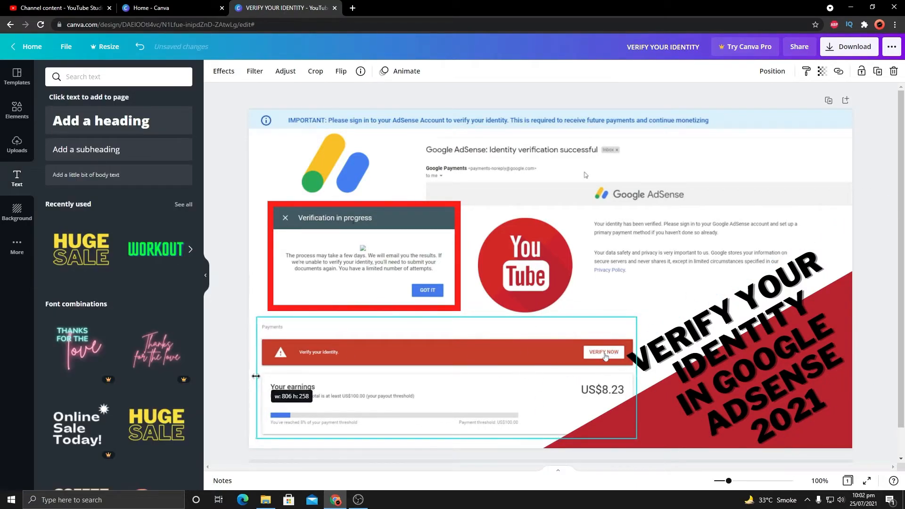
left_click_drag(637, 317, 577, 345)
- Scale the title down to font size 42.2 and enlarge the red corner shape until it lies behind all the text
left_click(663, 414)
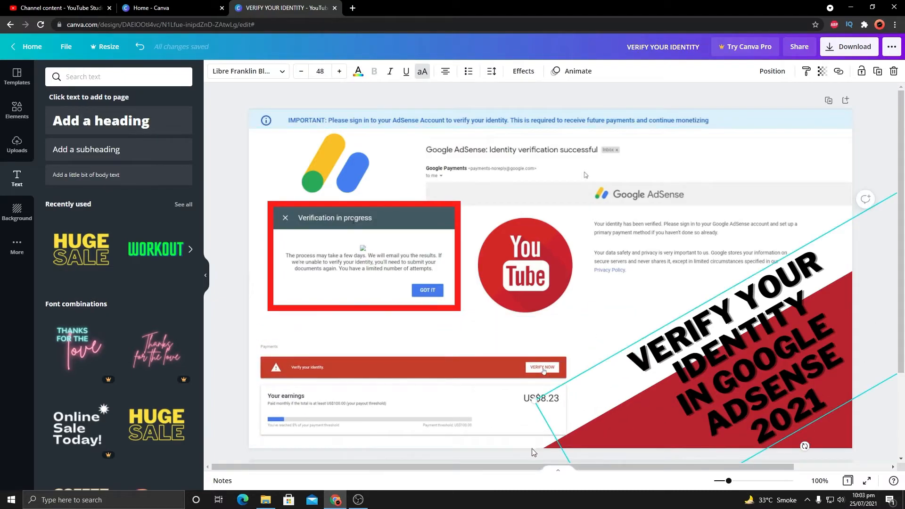
left_click_drag(535, 402, 592, 395)
left_click(588, 440)
left_click_drag(799, 377, 785, 394)
left_click(568, 436)
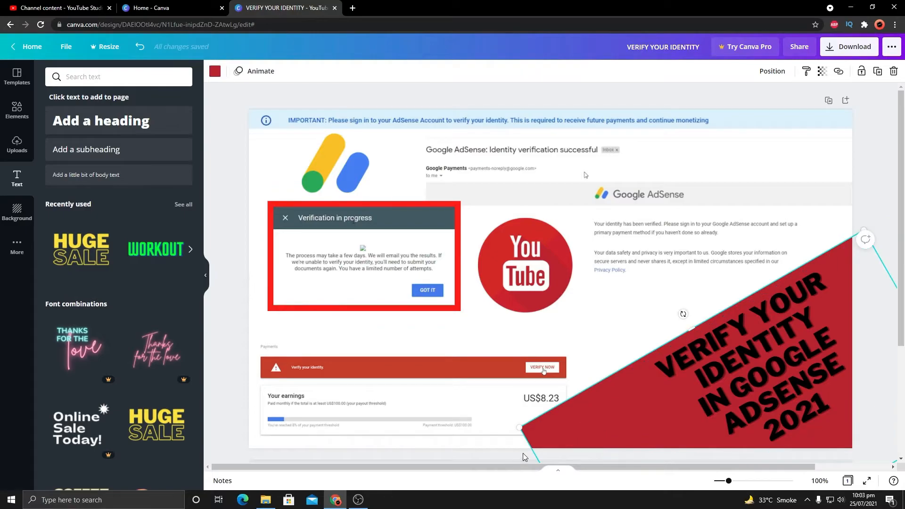
left_click_drag(530, 448, 486, 464)
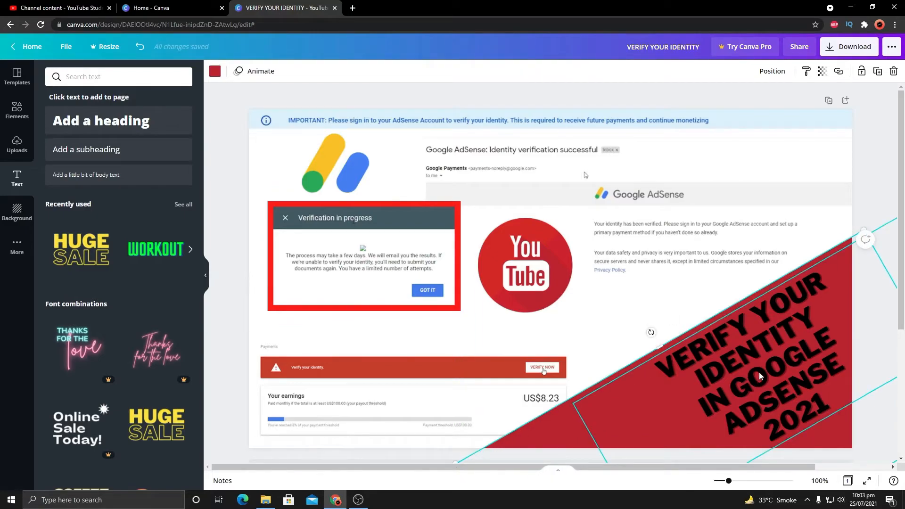
- Try left and right alignment on the title text and return it to centred
left_click(766, 353)
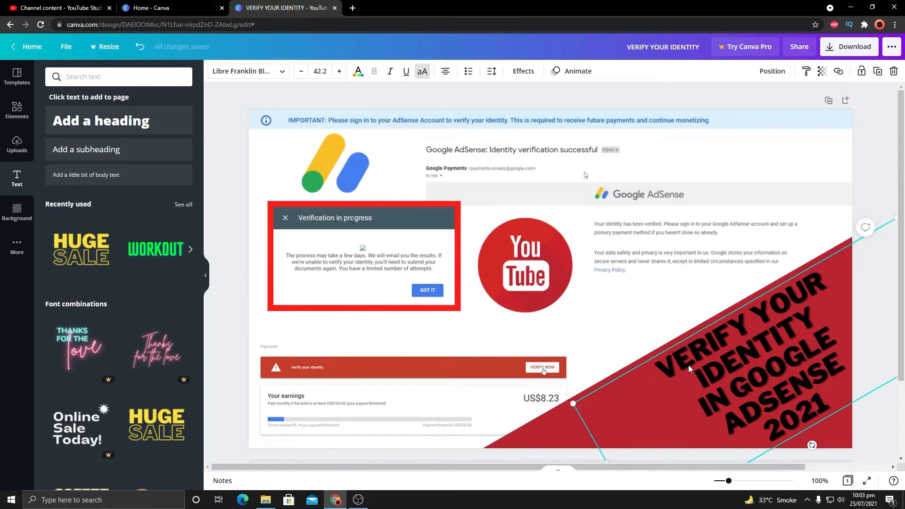
left_click(444, 72)
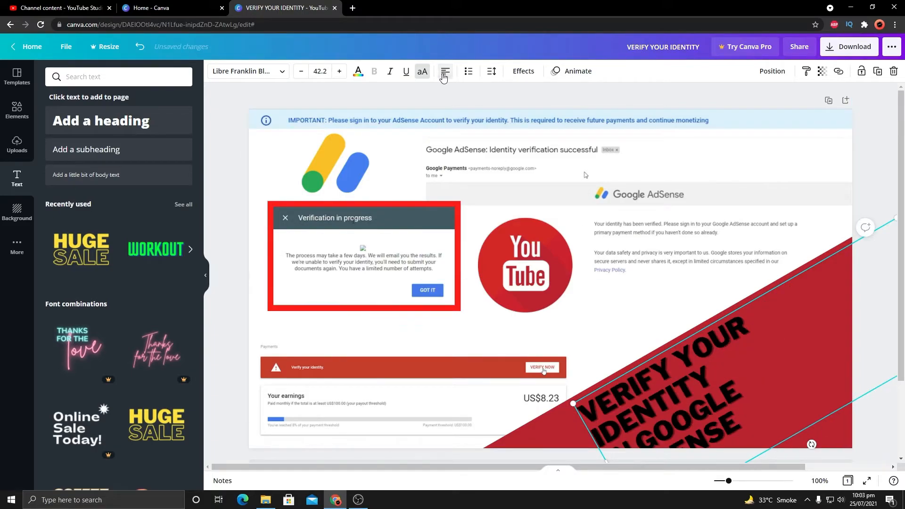
left_click(445, 77)
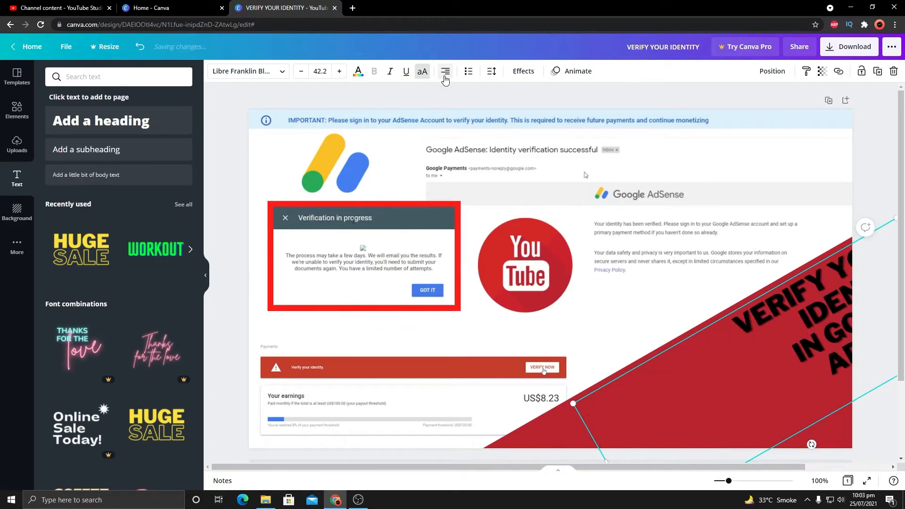
left_click(446, 75)
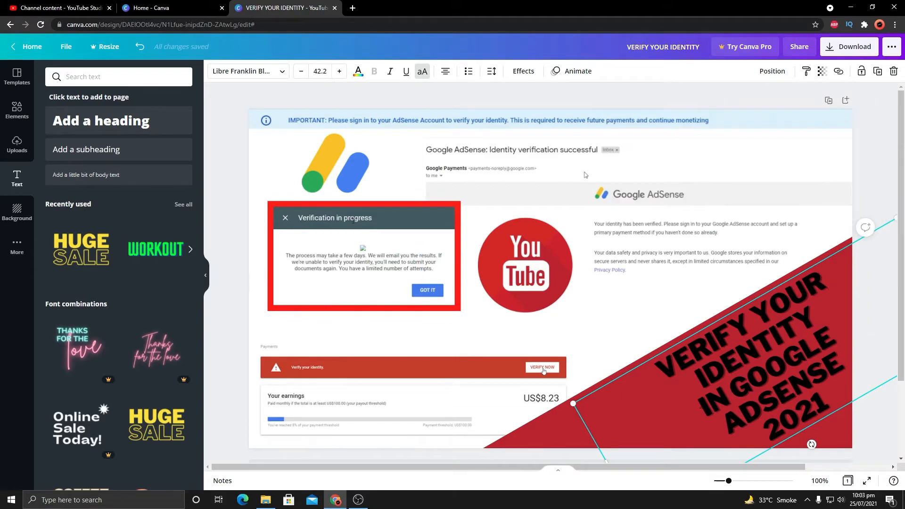
- Rearrange the title's line breaks to "VERIFY YOUR / IDENTITY IN / GOOGLE ADSENSE / 2021" and reposition it on the red shape
key("BackSpace")
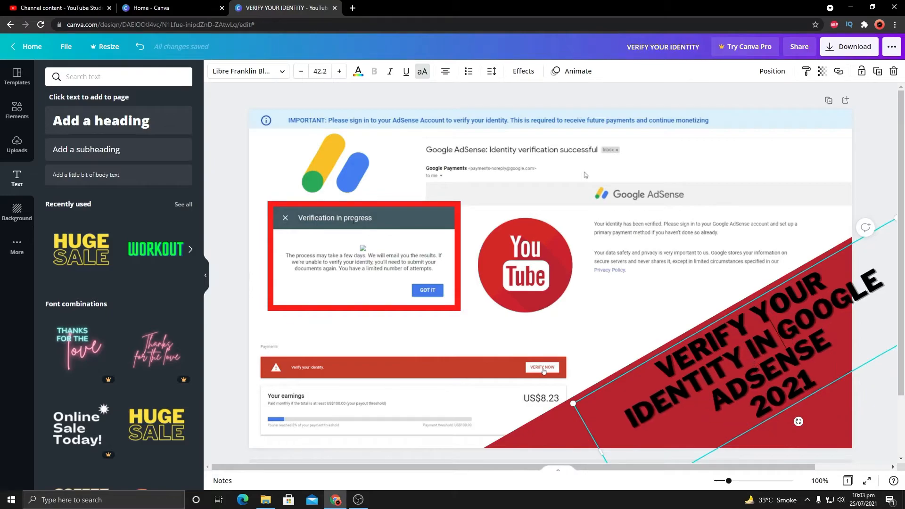
key("Return")
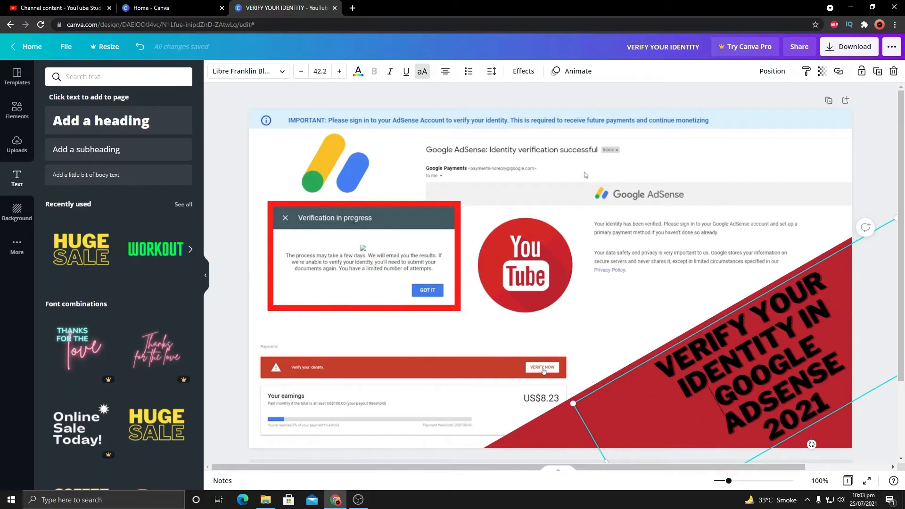
left_click(825, 343)
key("BackSpace")
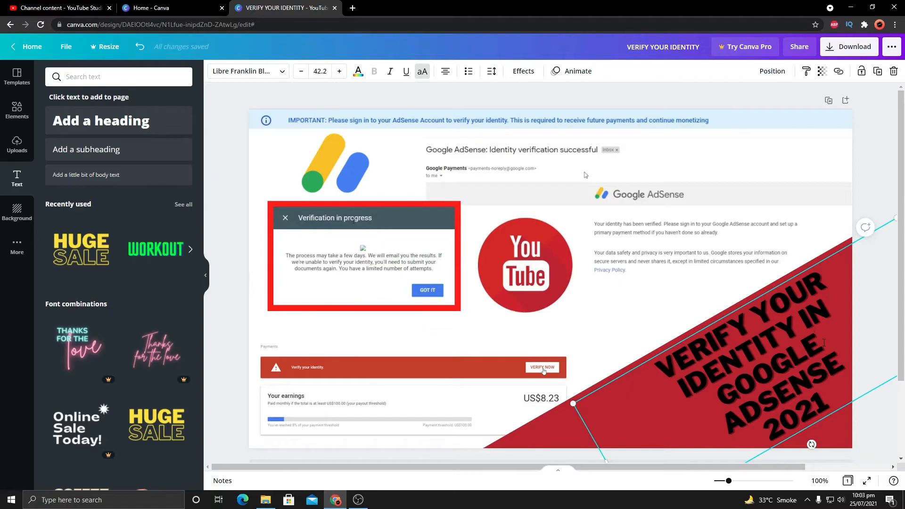
key("Delete")
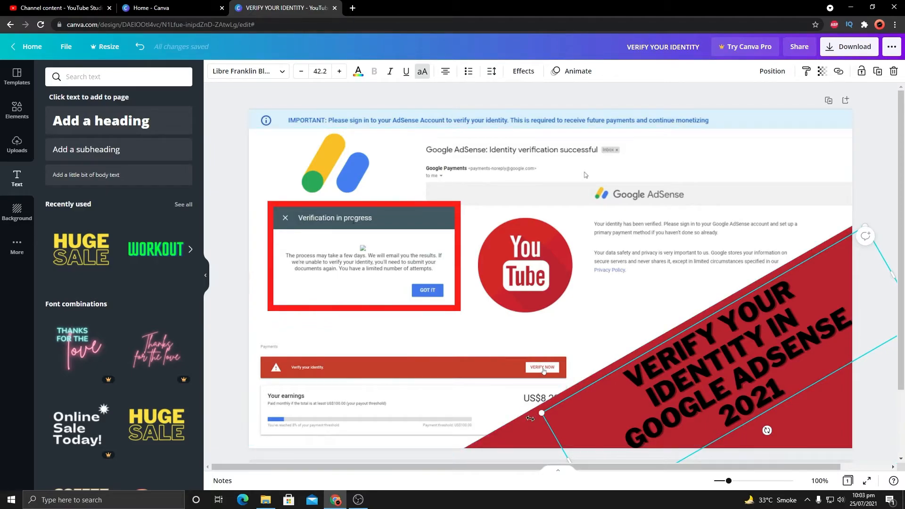
left_click(525, 437)
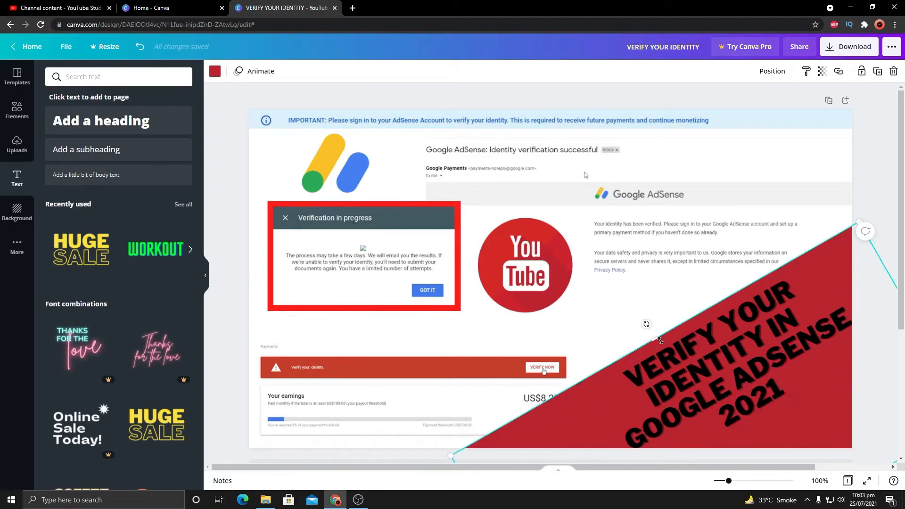
left_click(719, 376)
left_click_drag(767, 430, 766, 430)
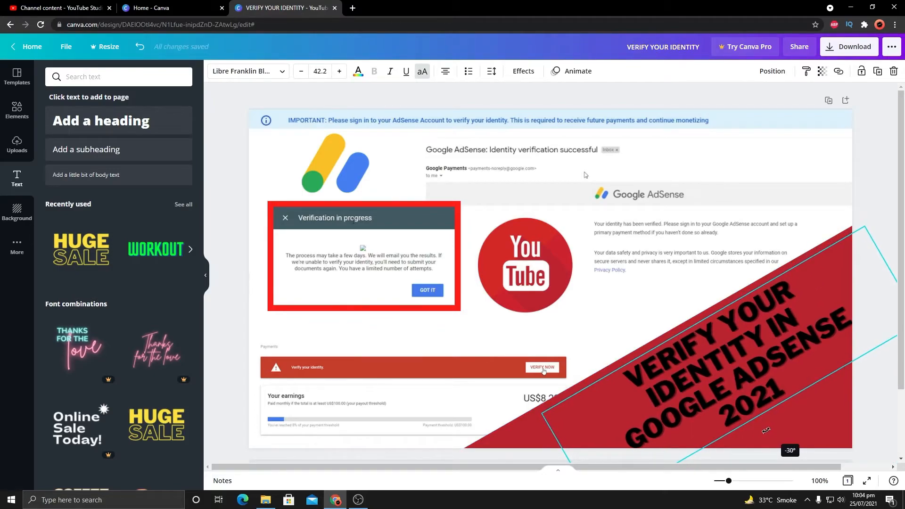
left_click(877, 173)
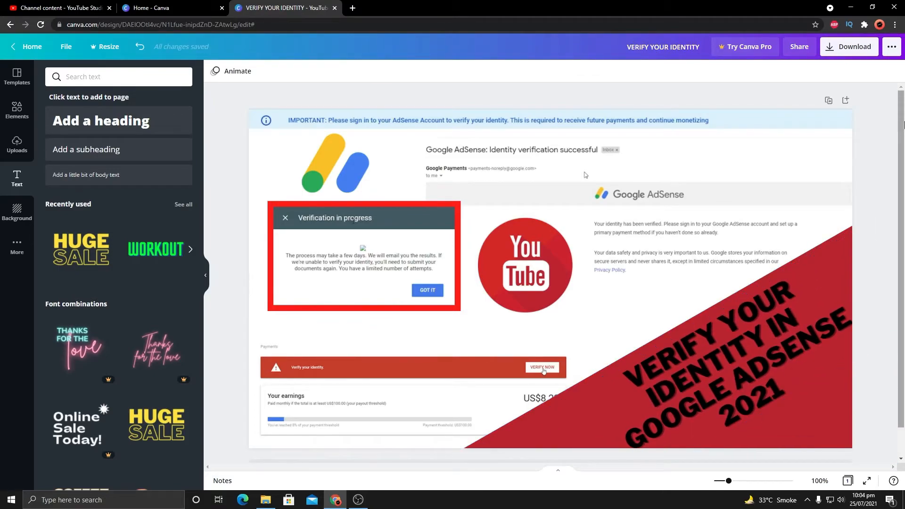
left_click(743, 365)
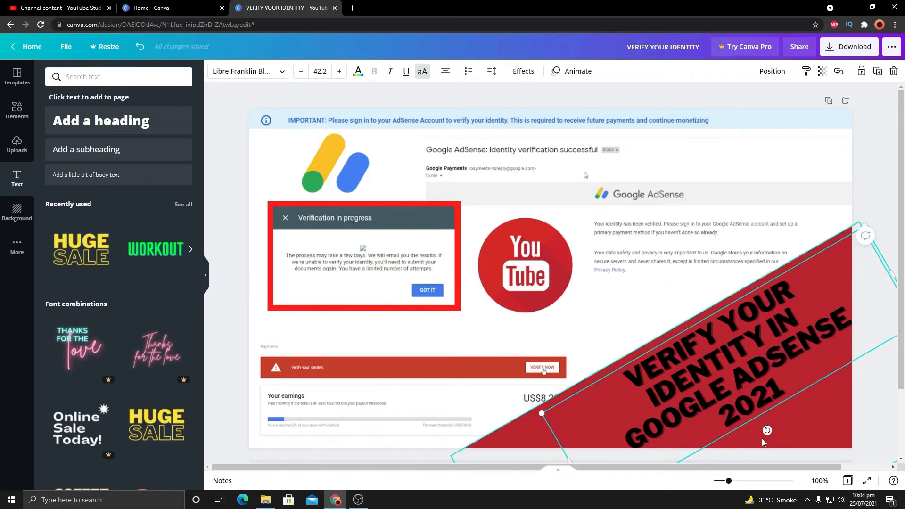
- Rotate the title to horizontal on the lower part of the red shape and colour all its text yellow
left_click_drag(768, 430, 739, 440)
left_click_drag(764, 378, 738, 378)
left_click_drag(708, 441, 706, 447)
left_click_drag(721, 398, 737, 409)
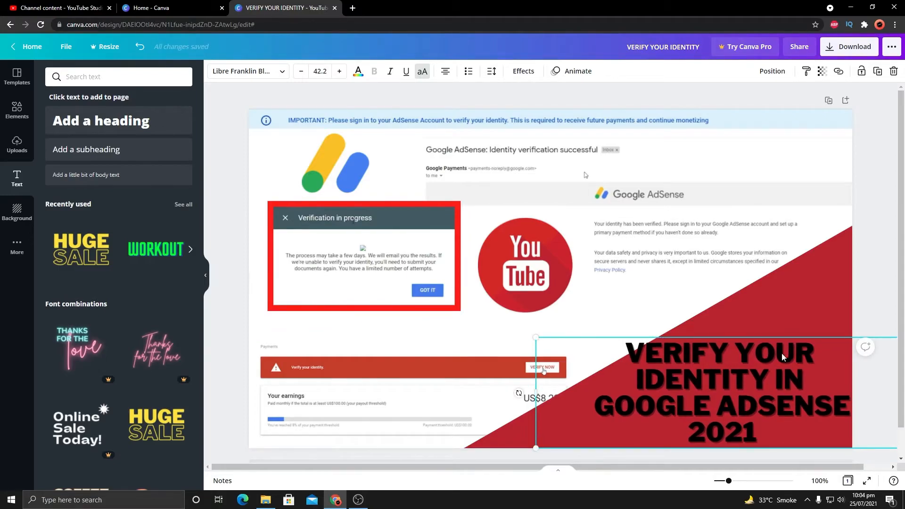
left_click_drag(788, 356, 780, 357)
left_click(359, 71)
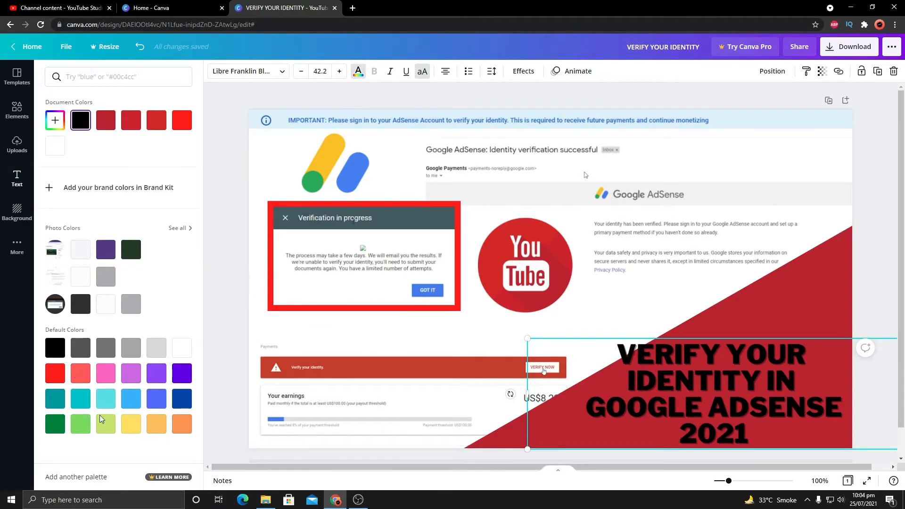
left_click(126, 426)
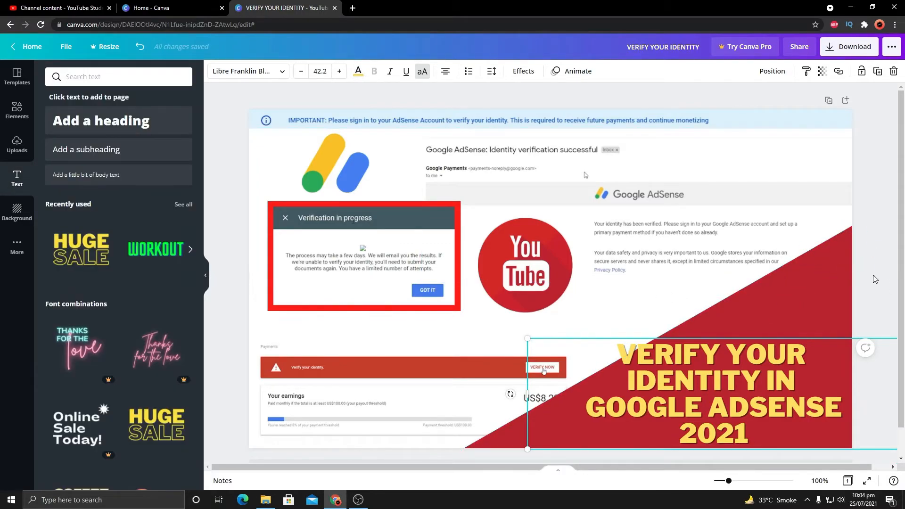
- Enlarge the red corner shape so it reaches farther up and left behind the title
left_click(840, 235)
left_click_drag(881, 260, 893, 288)
left_click(534, 439)
left_click(507, 426)
left_click_drag(508, 426, 420, 461)
- Move the payments screenshot up below the verification dialog and scale it down slightly
left_click_drag(435, 404, 435, 368)
left_click_drag(565, 414, 542, 407)
left_click_drag(461, 375, 461, 377)
left_click_drag(529, 282, 527, 282)
left_click(335, 165)
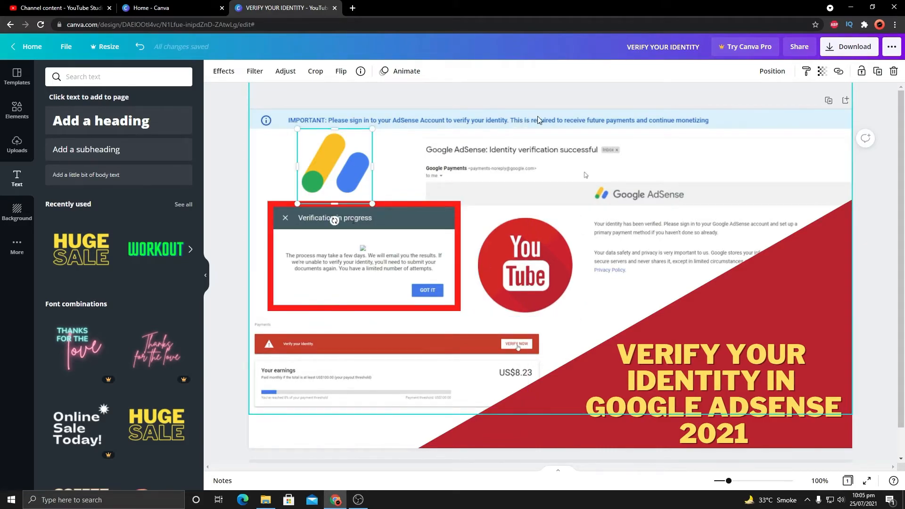
- Scale down the identity verification email screenshot and move it up and left, just below the blue notice banner
left_click(591, 268)
mouse_move(414, 277)
left_mouse_down()
mouse_move(401, 287)
mouse_move(422, 282)
left_mouse_up()
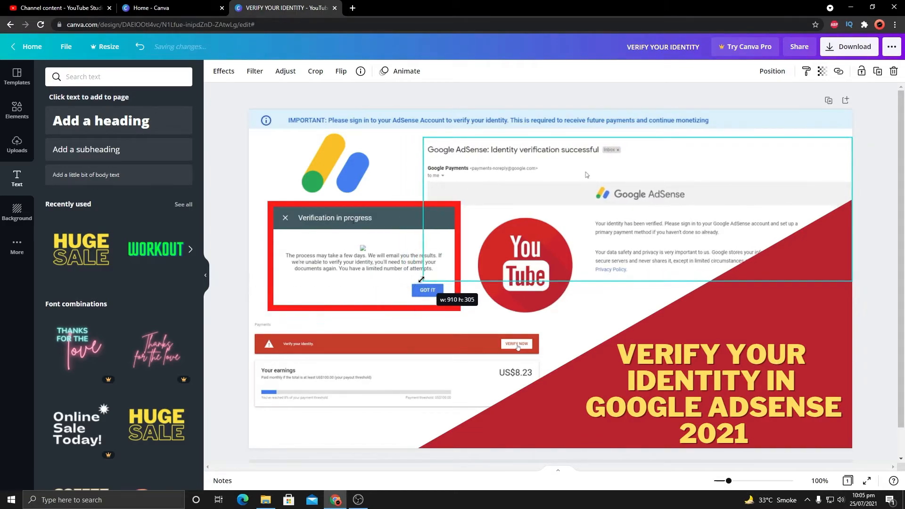
left_click_drag(692, 204, 670, 191)
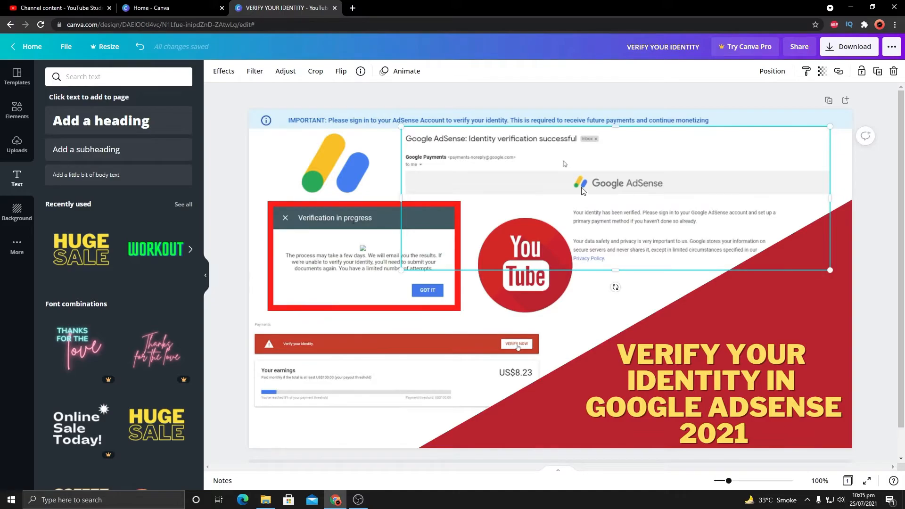
left_click_drag(406, 129, 409, 130)
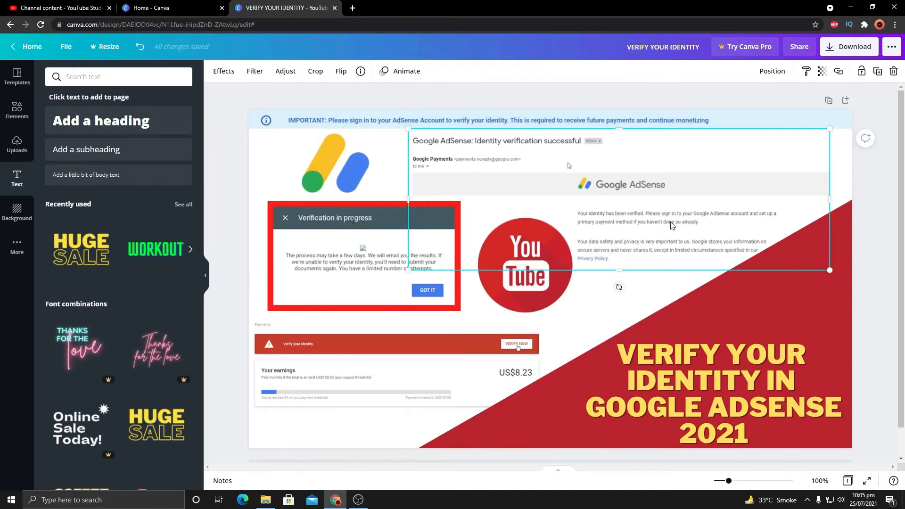
- Shift the YouTube logo slightly left and nudge the title slightly up on the red shape
left_click_drag(532, 293, 524, 294)
left_click(350, 171)
left_click(362, 245)
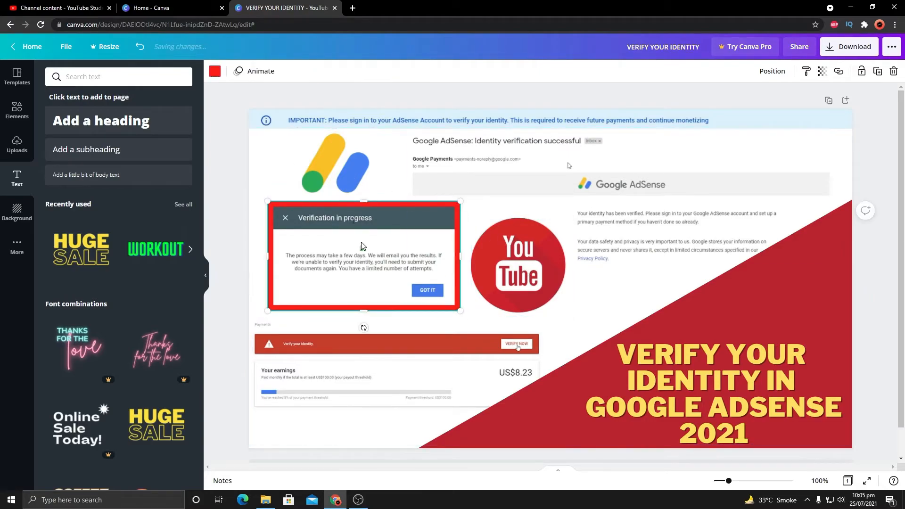
left_click(372, 341)
left_click_drag(726, 391, 728, 383)
left_click(873, 257)
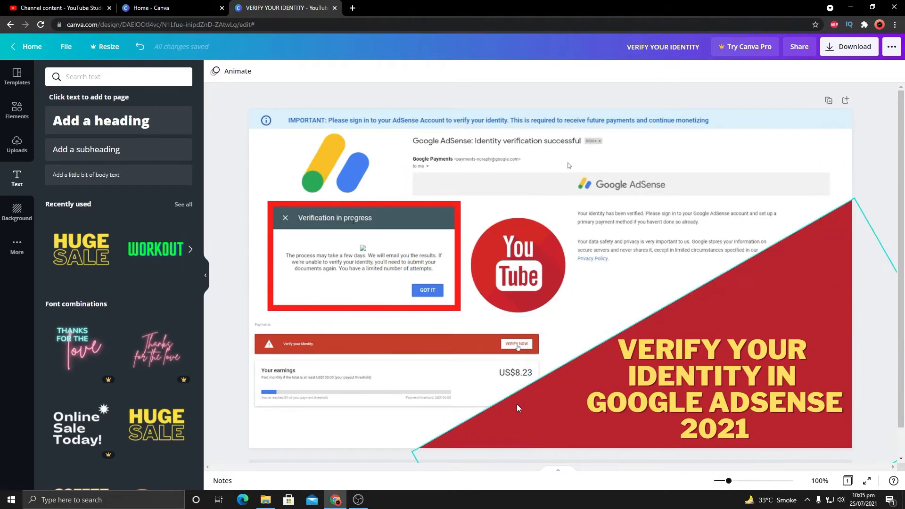
- Search the elements library for "tick" and add the white check mark on a green circle to the page
left_click(7, 150)
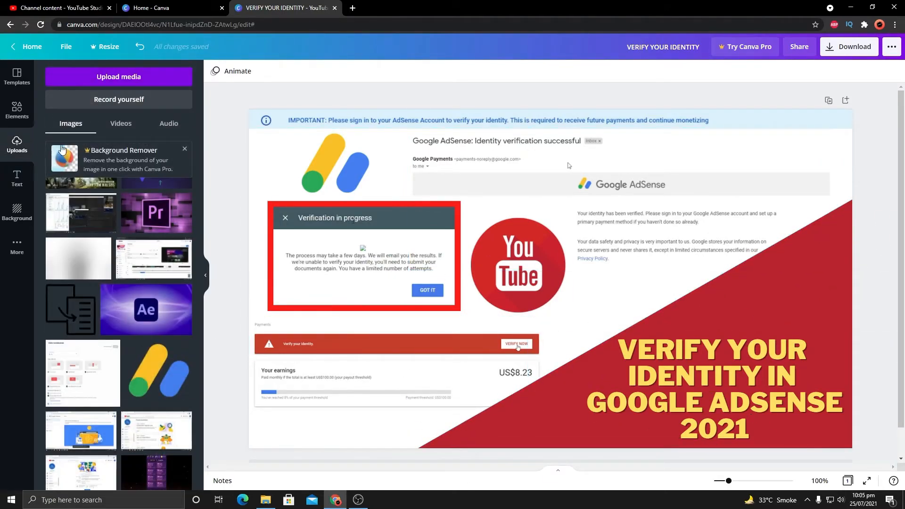
scroll(127, 306, "up", 5)
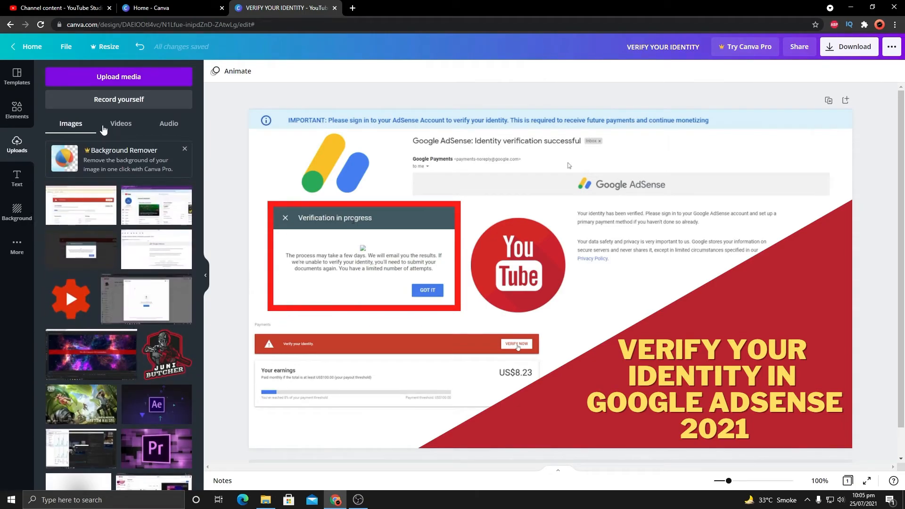
left_click(20, 112)
left_click(124, 77)
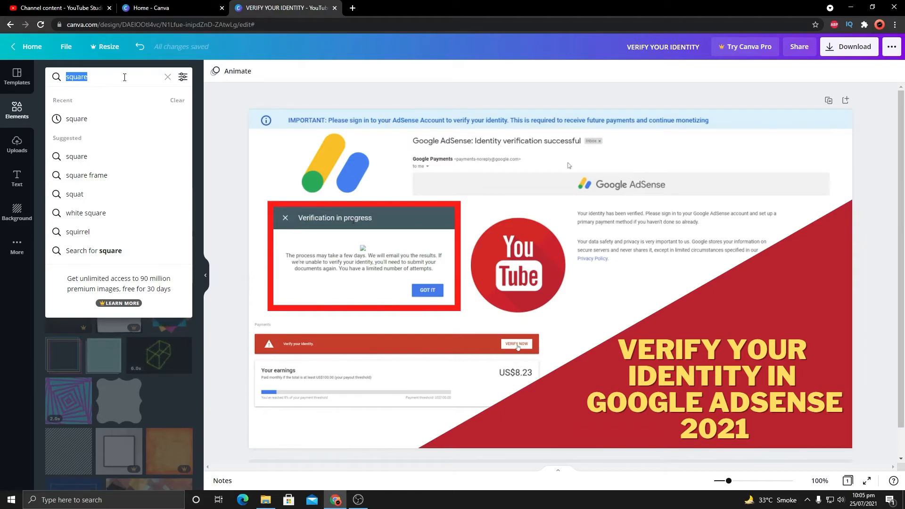
type("TICK")
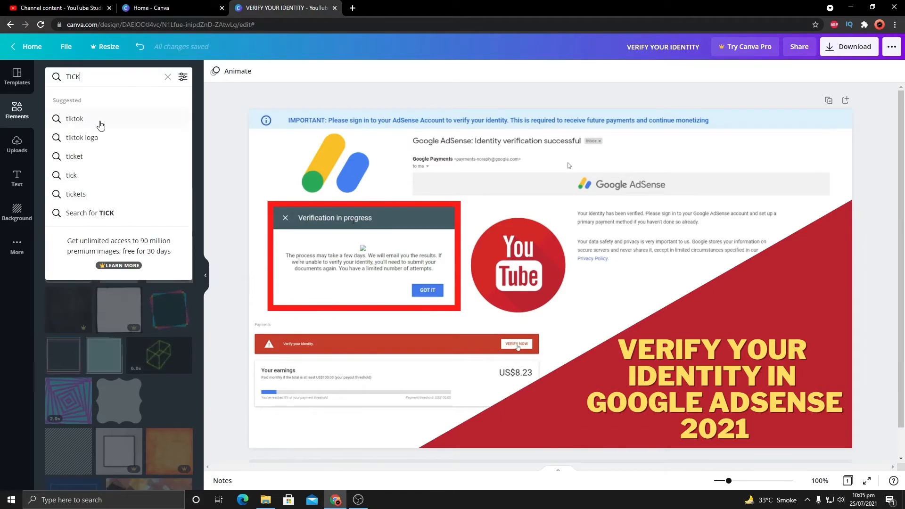
left_click(79, 176)
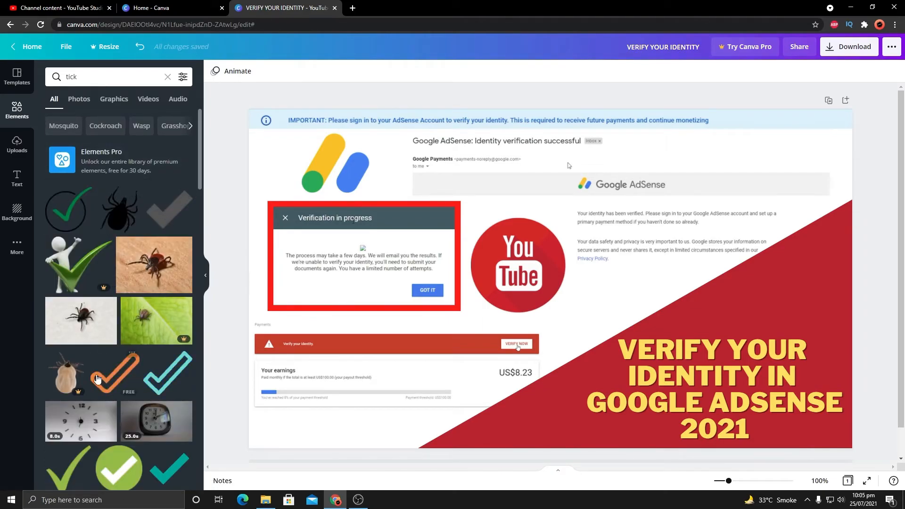
scroll(144, 382, "down", 2)
left_click(119, 374)
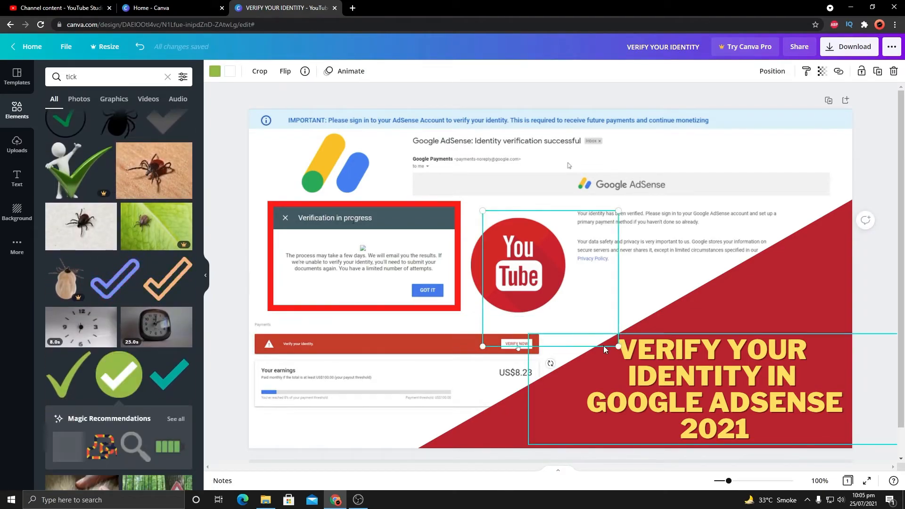
- Scale down the green tick and place it over the right end of the email screenshot's Google AdSense header
left_click_drag(604, 343, 723, 183)
left_click_drag(751, 135, 747, 139)
left_click_drag(729, 182, 723, 176)
left_click(689, 249)
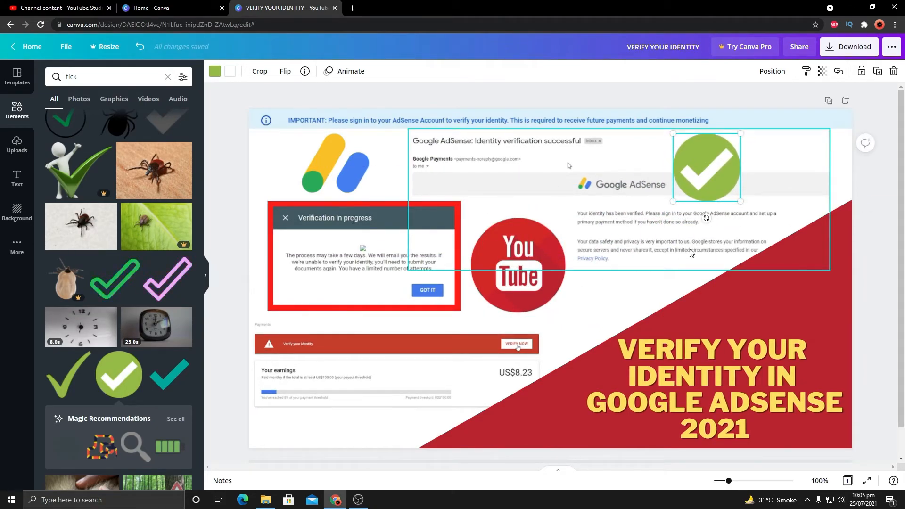
left_click(886, 206)
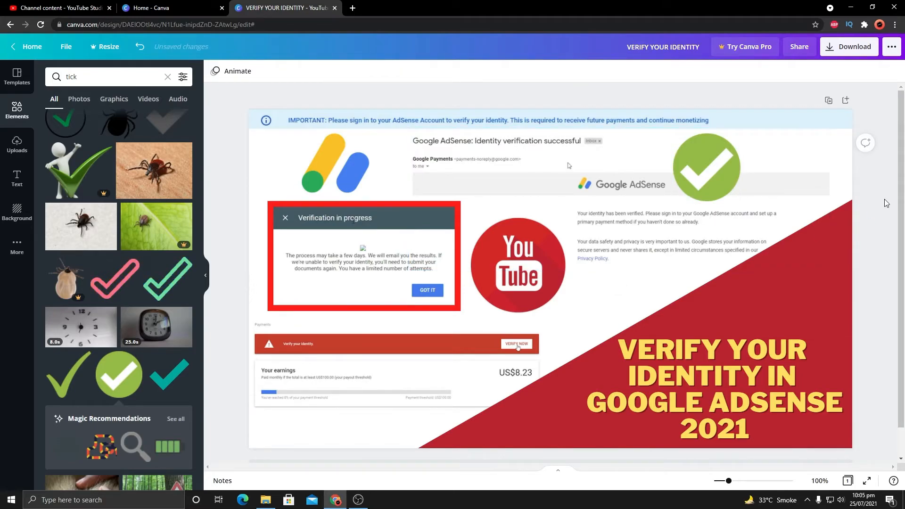
left_click_drag(701, 179, 706, 180)
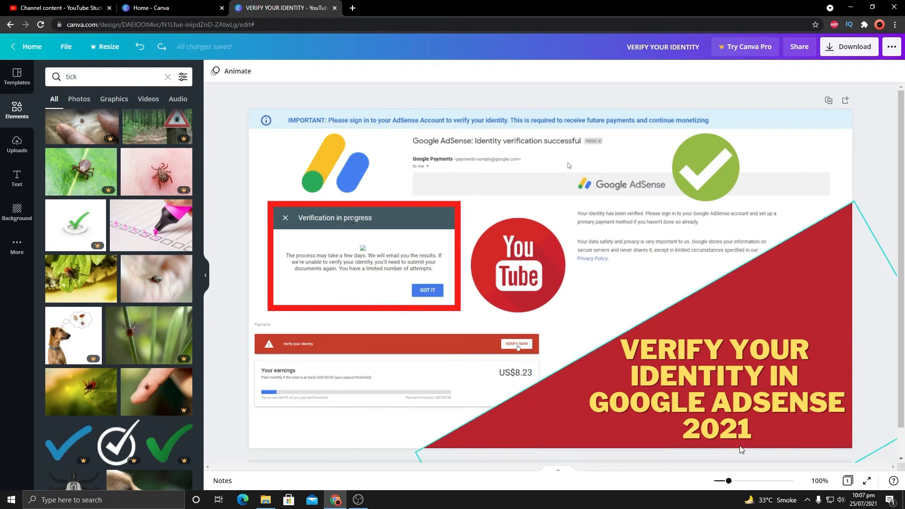
- Colour the title's "2021" turquoise
left_click(744, 424)
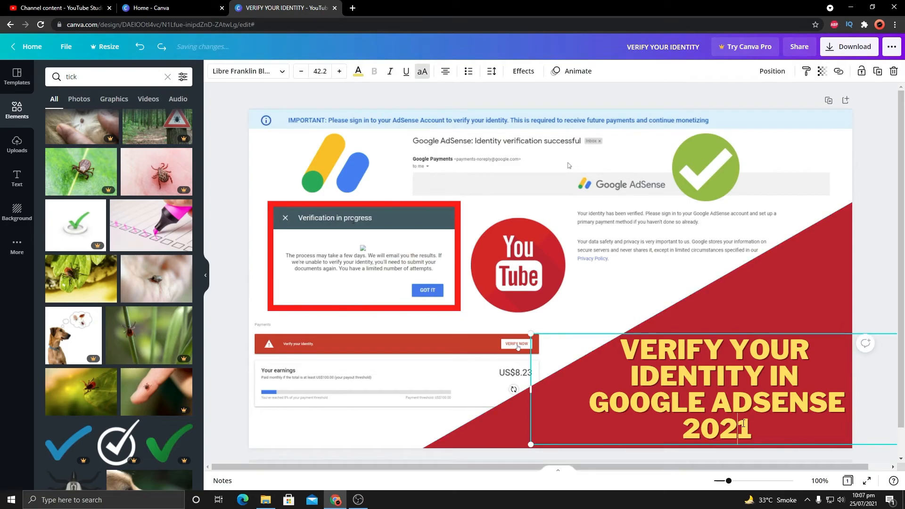
double_click(716, 428)
left_click(358, 72)
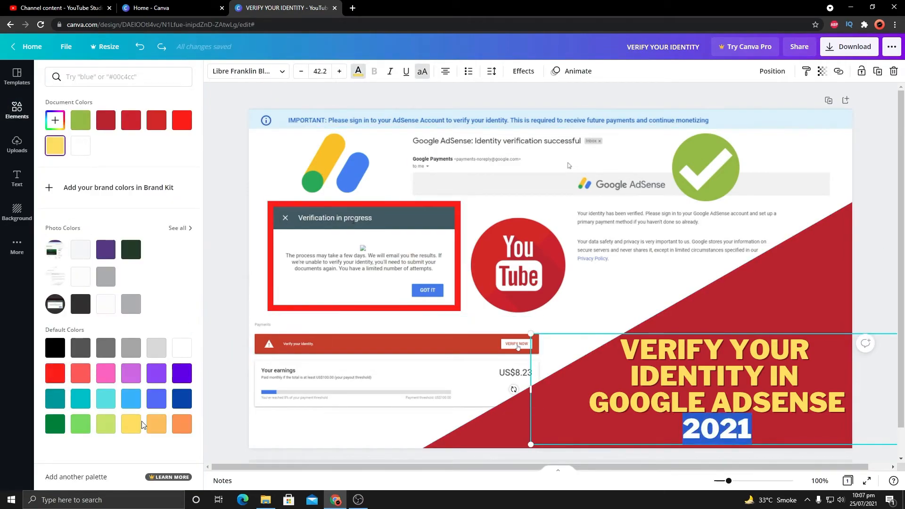
left_click(846, 260)
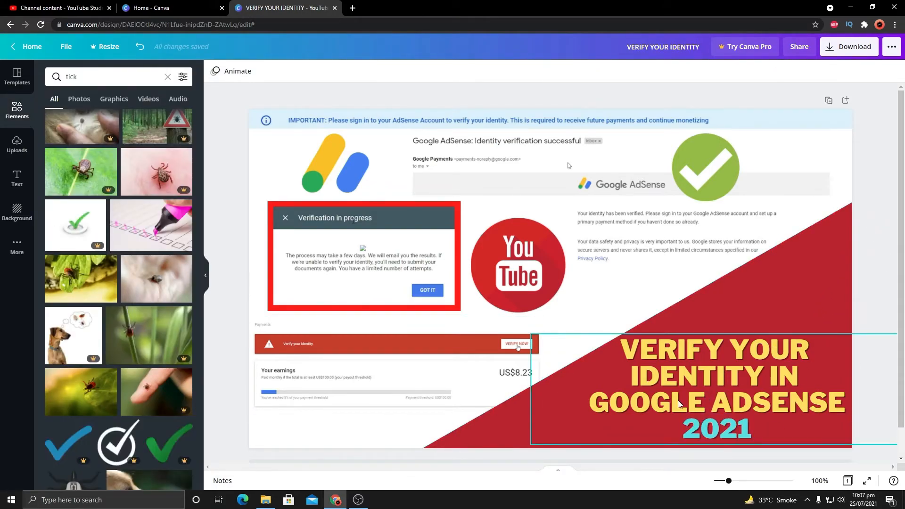
- Colour the word "GOOGLE" in the title white
left_click(644, 411)
left_click_drag(590, 403, 731, 405)
left_click(831, 404)
left_click_drag(603, 402, 695, 402)
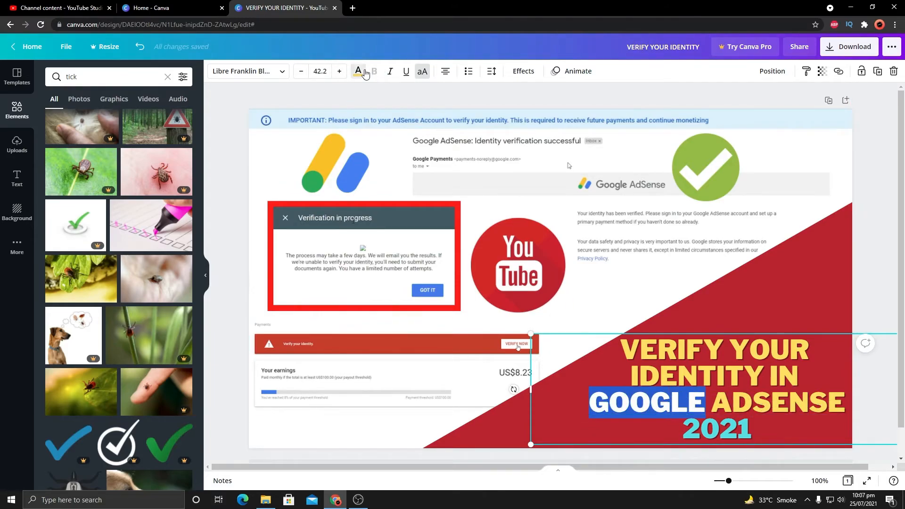
left_click(365, 74)
left_click(179, 347)
left_click(875, 197)
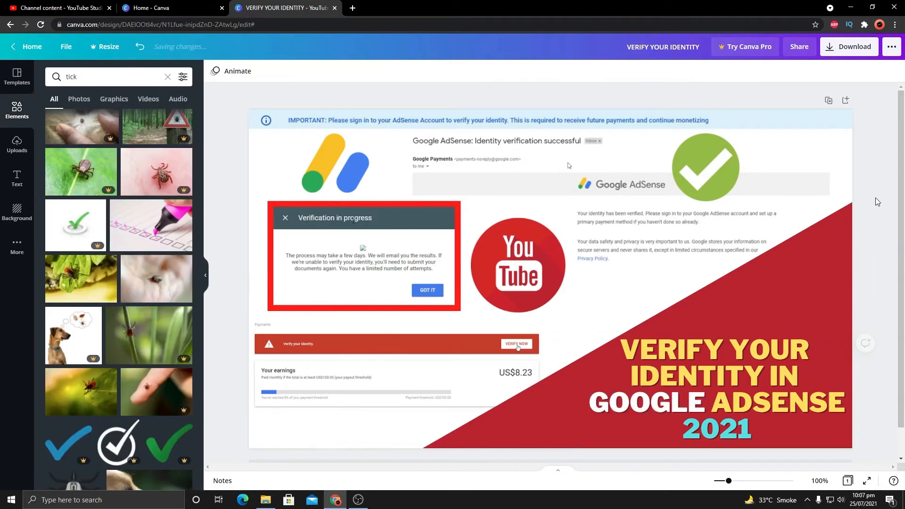
- Colour the word "VERIFY" in the title light green
left_click(720, 345)
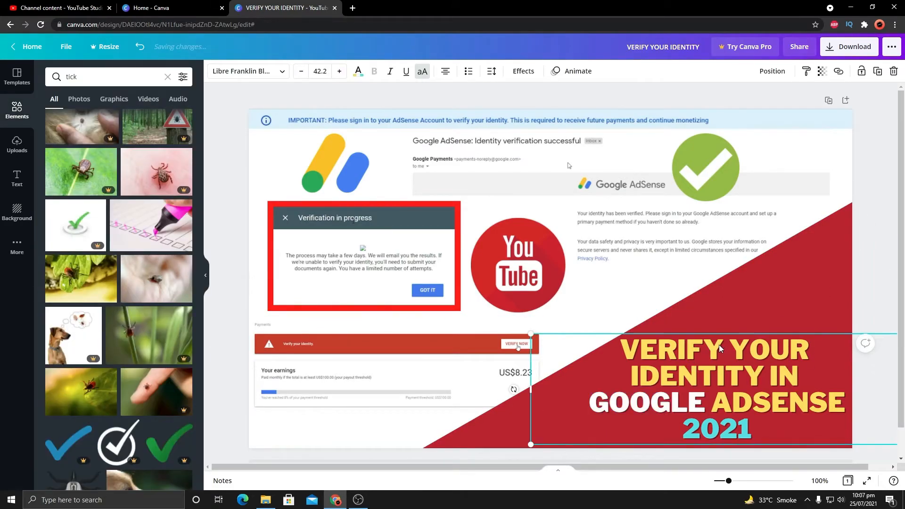
left_click_drag(721, 347, 708, 351)
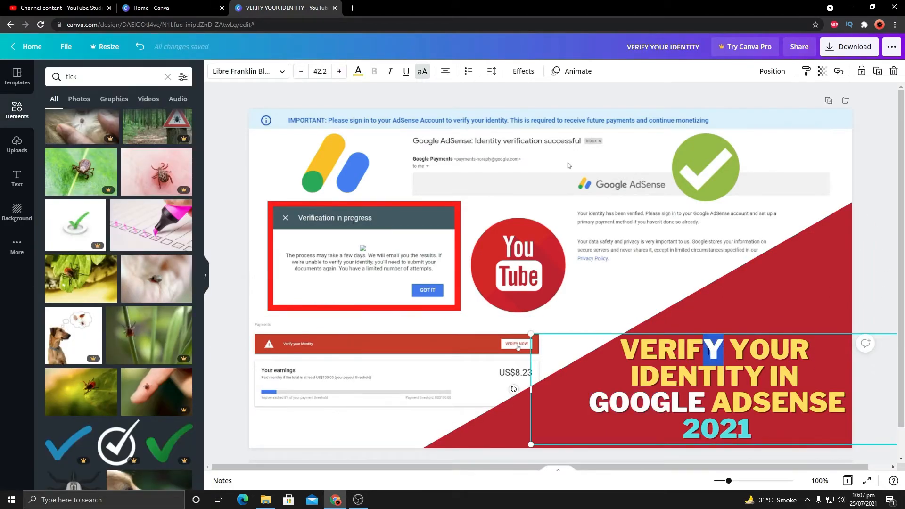
left_click(628, 351)
left_click_drag(704, 349, 630, 350)
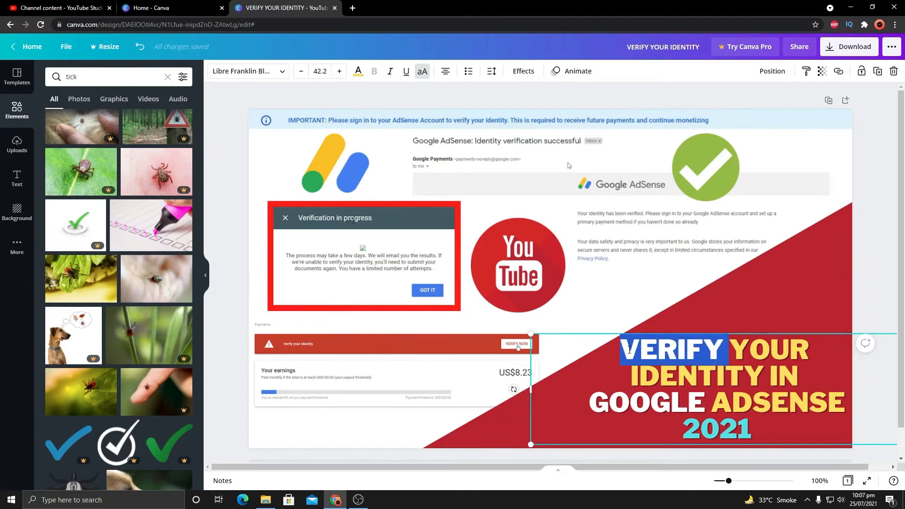
left_click(359, 71)
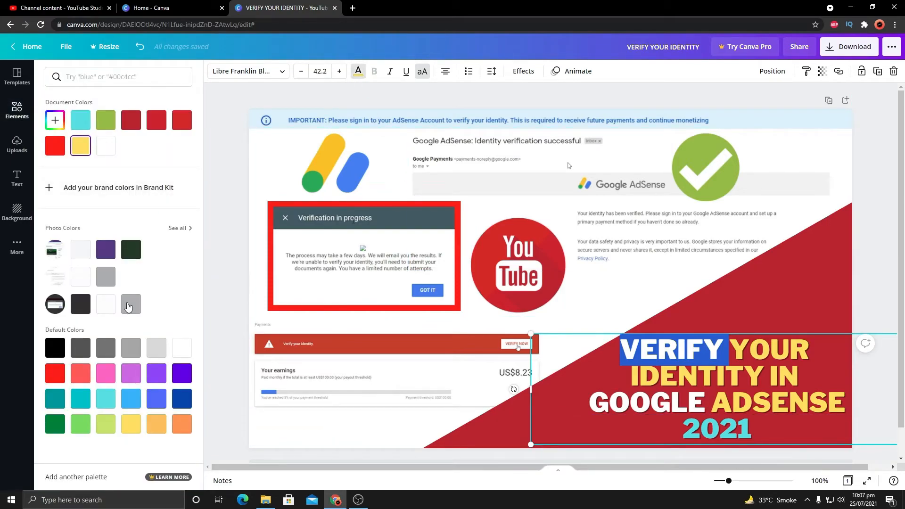
left_click(78, 433)
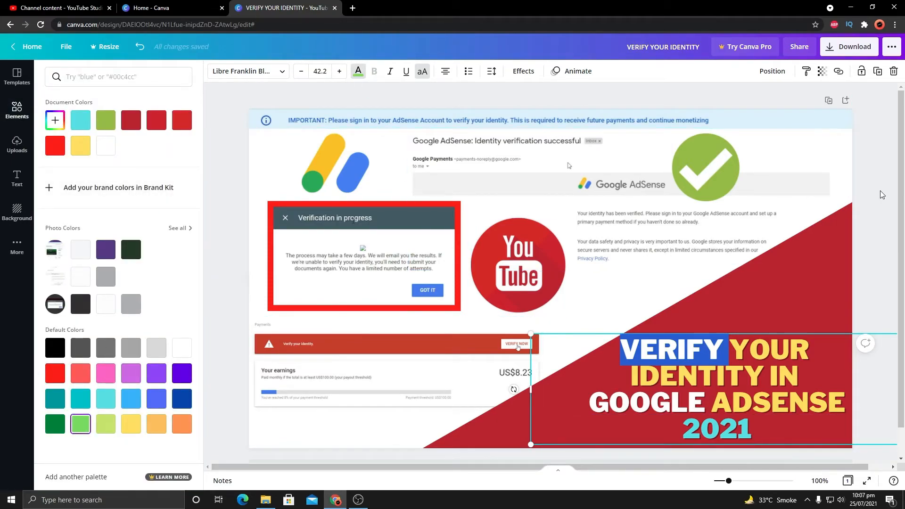
left_click(881, 191)
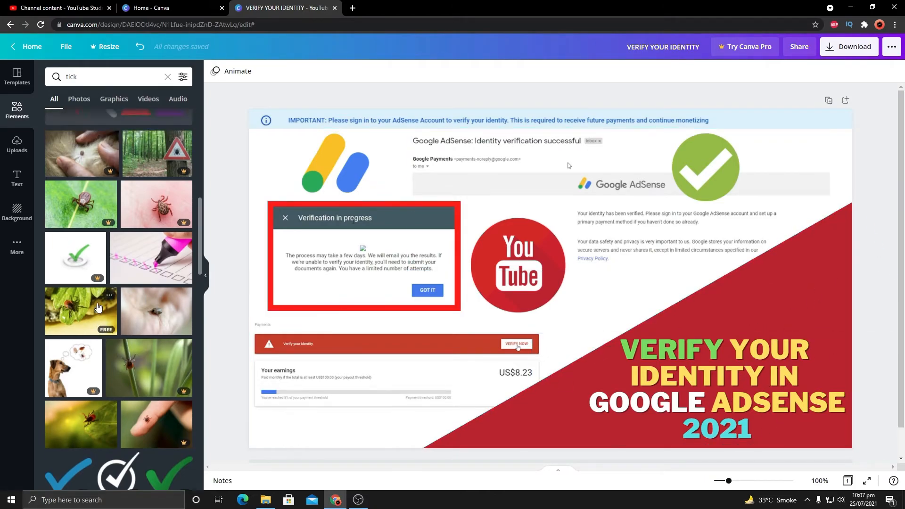
- Add the uploaded red gear play logo, scale it down and place it on the red shape above the title's right end
left_click(17, 144)
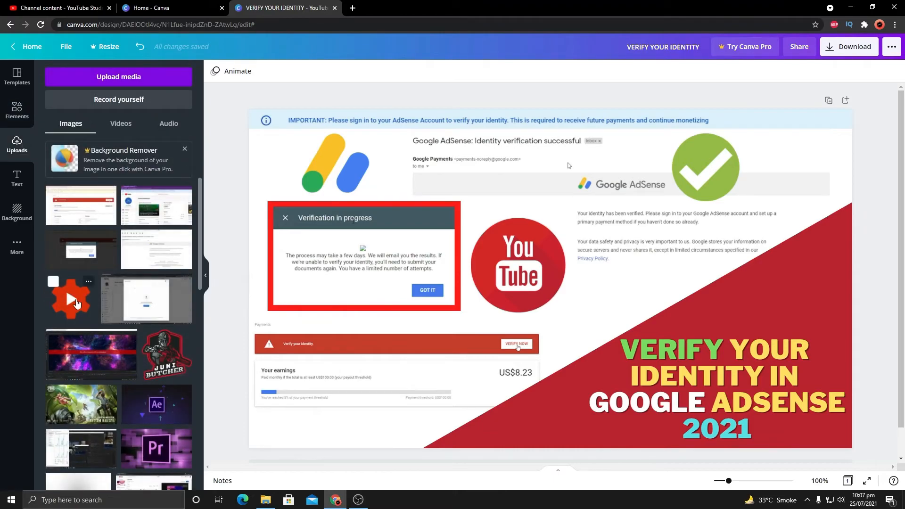
left_click(78, 303)
left_click_drag(643, 375, 578, 327)
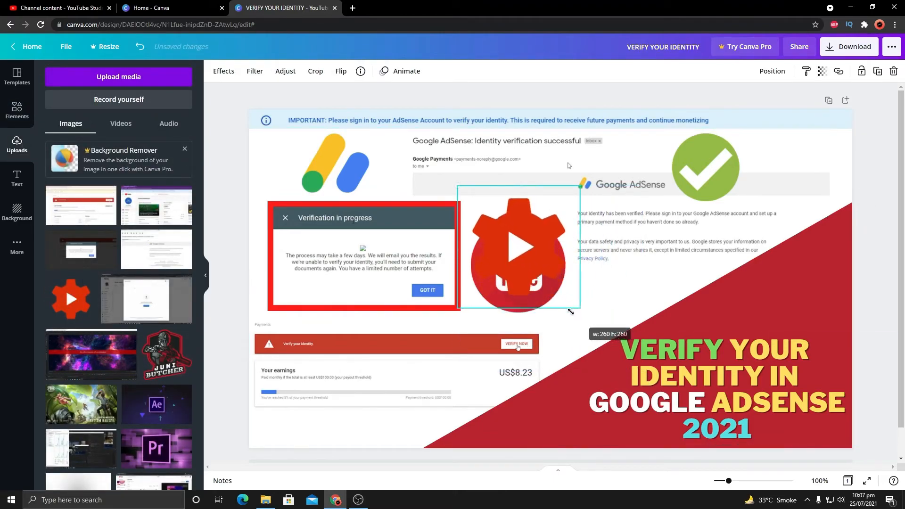
left_click_drag(533, 255, 804, 283)
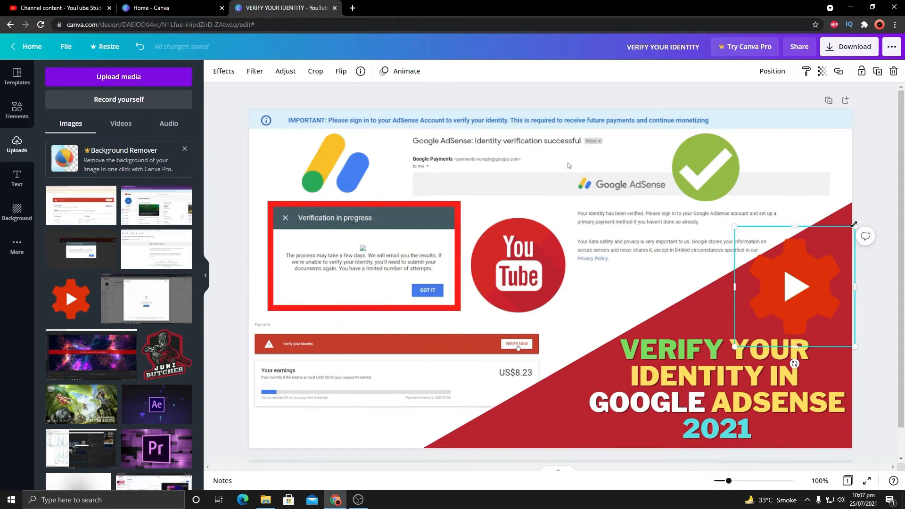
left_click_drag(854, 225, 815, 267)
left_click_drag(776, 298, 808, 282)
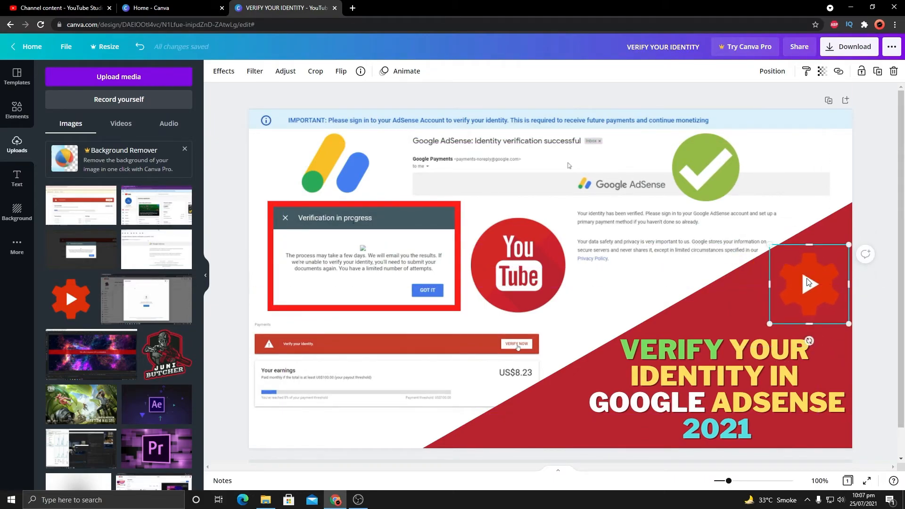
- Try several filters on the red gear play logo and apply the Street filter
left_click(284, 72)
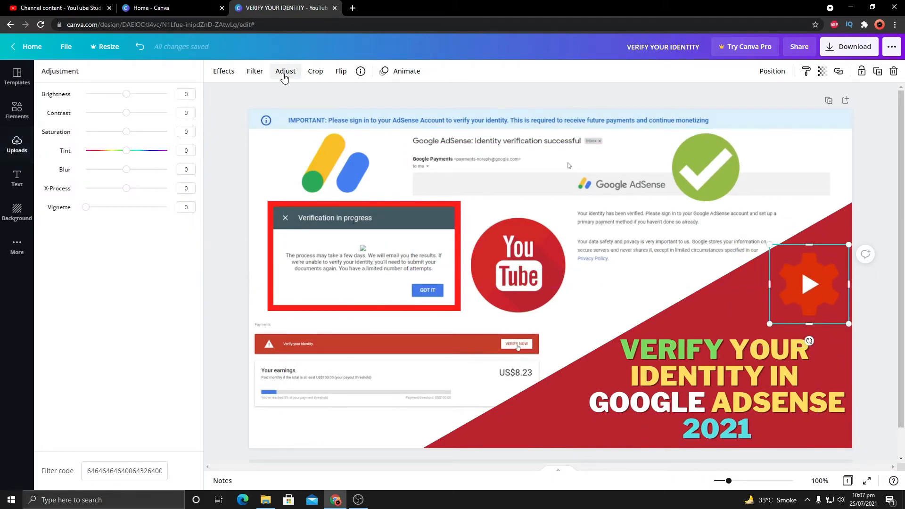
left_click(255, 71)
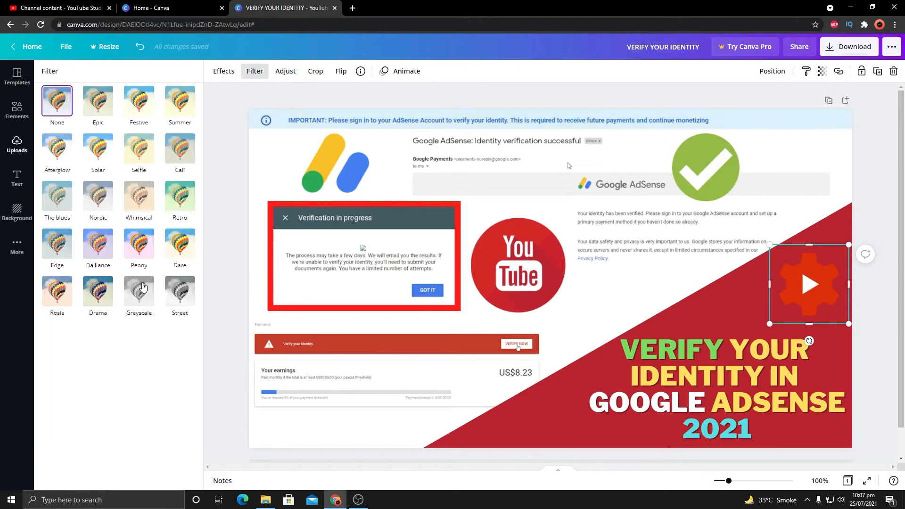
left_click(147, 303)
left_click(168, 302)
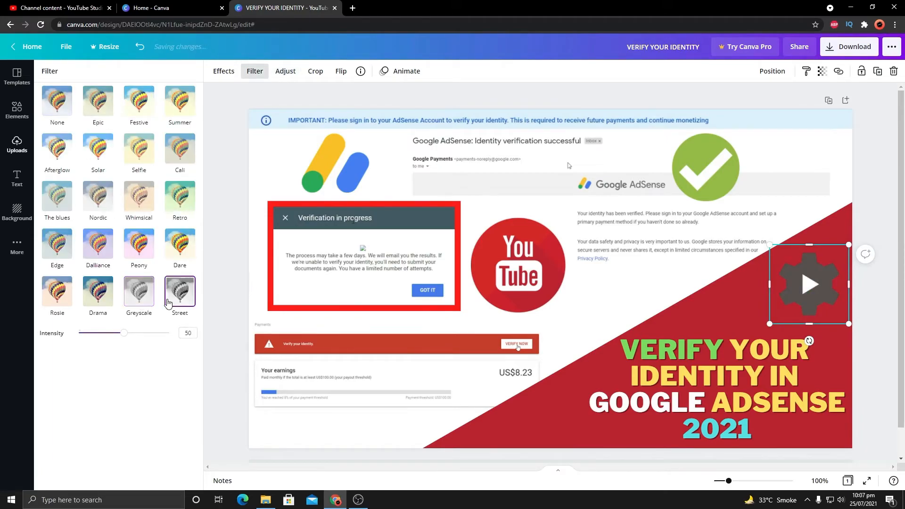
left_click(103, 297)
left_click(128, 155)
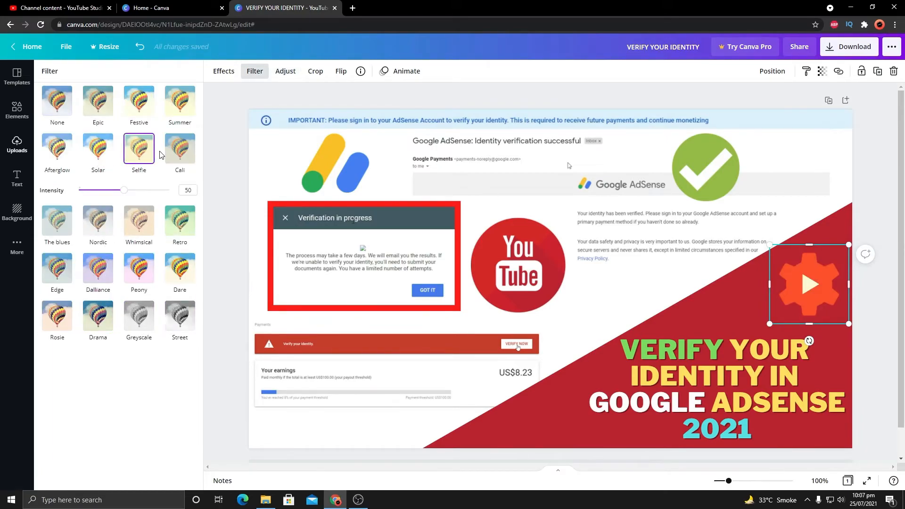
left_click(155, 112)
left_click(189, 320)
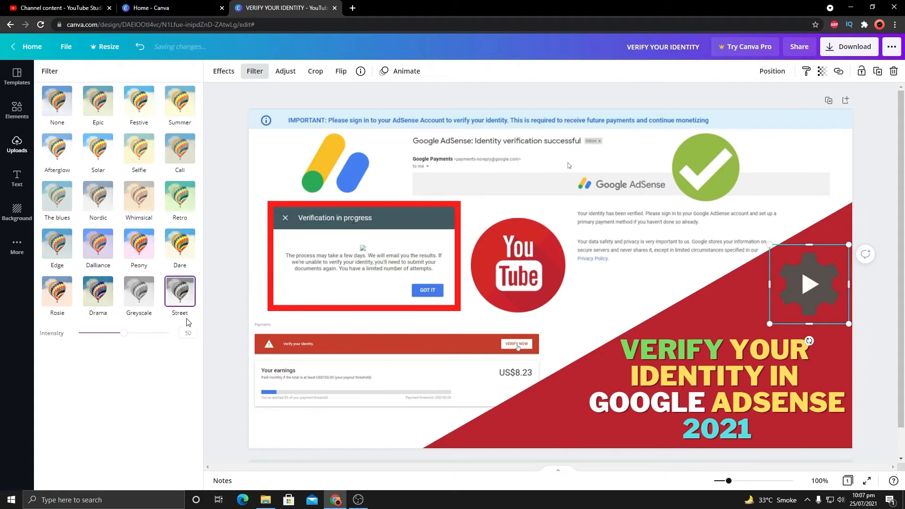
- Enlarge the gear play logo slightly and reposition it on the red shape above the title
left_click_drag(769, 324, 761, 335)
left_click_drag(801, 301, 820, 287)
left_click(862, 188)
left_click(876, 177)
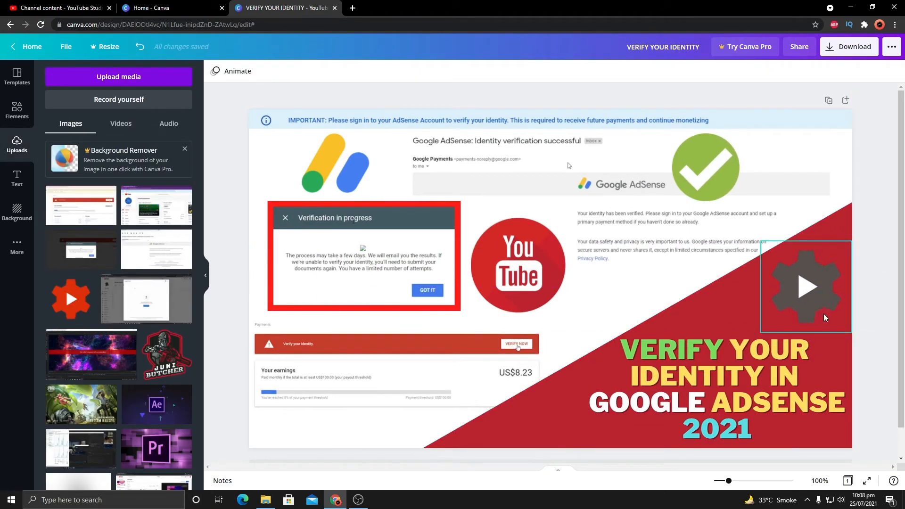
- Enlarge the earnings screenshot slightly and move it up beneath the "Verification in progress" screenshot
left_click(440, 384)
left_click_drag(542, 409, 552, 413)
left_click_drag(483, 370, 483, 364)
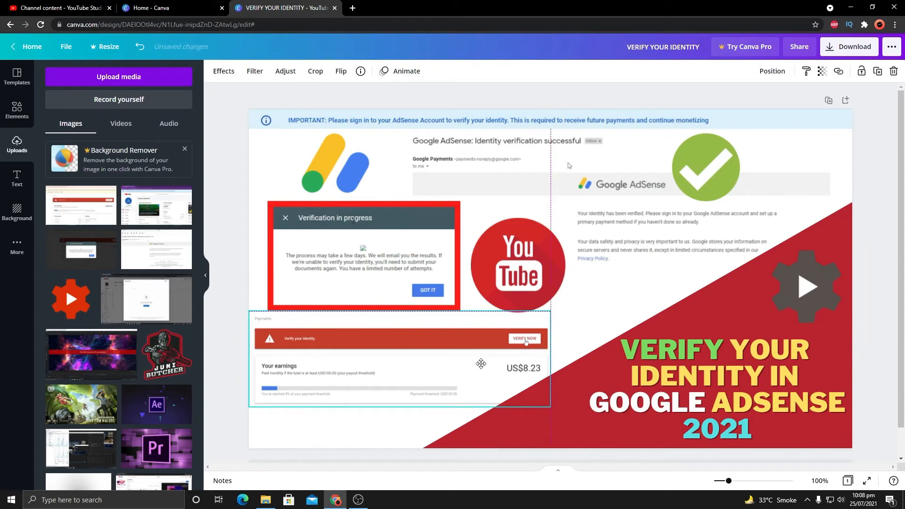
left_click_drag(551, 406, 557, 412)
- Move the YouTube logo up slightly beside the "Verification in progress" screenshot
left_click(541, 273)
left_click_drag(541, 274, 542, 263)
left_click(879, 153)
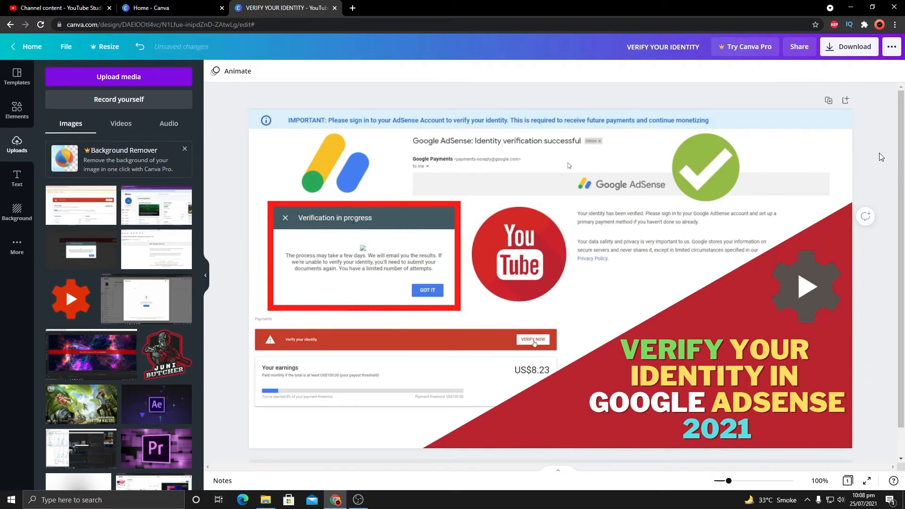
- Enlarge the AdSense logo slightly and undo the accidental move of the red frame
left_click(346, 173)
left_click_drag(367, 203, 376, 206)
left_click_drag(399, 240, 517, 377)
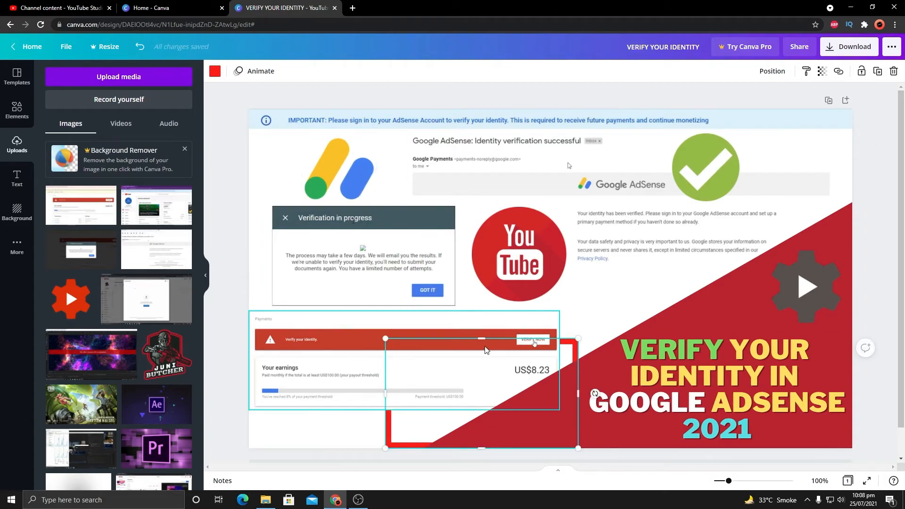
key("ctrl+z")
- Move the AdSense logo beside the title on the red shape's edge, bring it forward and scale it down slightly
left_click(357, 177)
left_click_drag(357, 178, 573, 421)
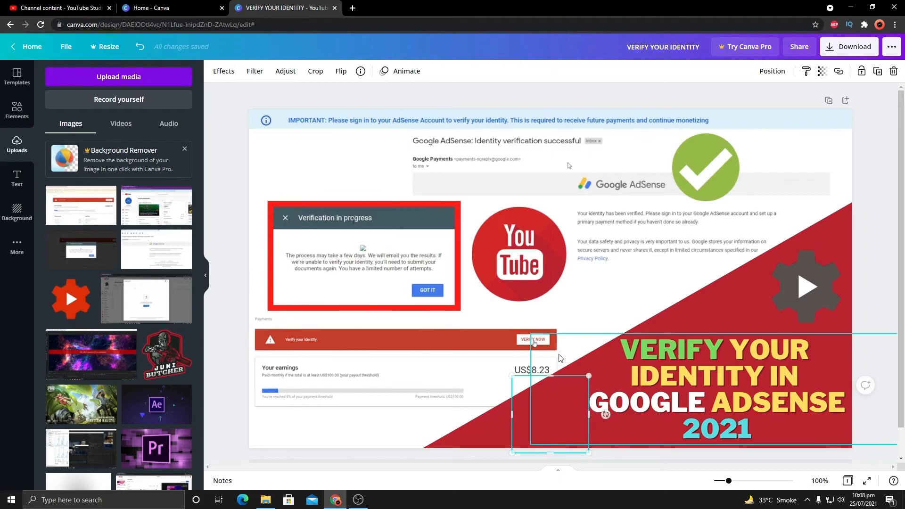
left_click(773, 72)
left_click(636, 99)
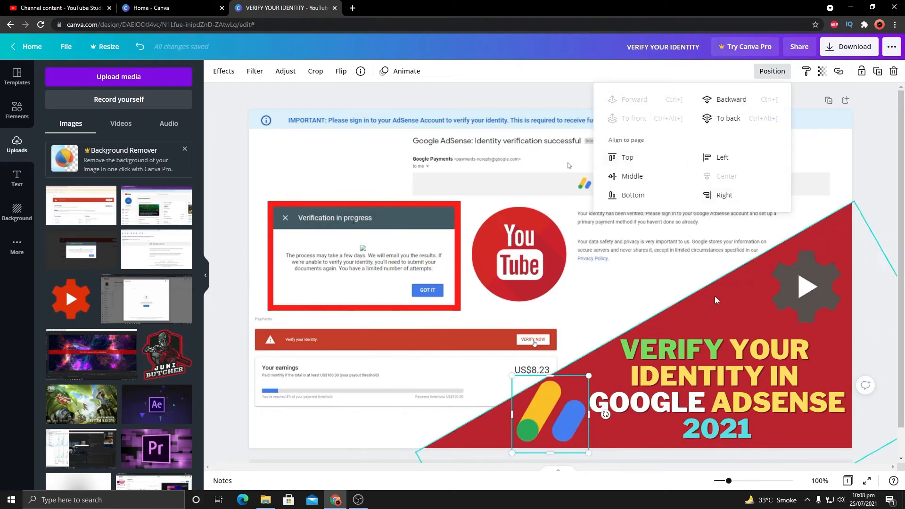
left_click(887, 340)
left_click_drag(588, 373, 585, 380)
left_click_drag(563, 409, 564, 410)
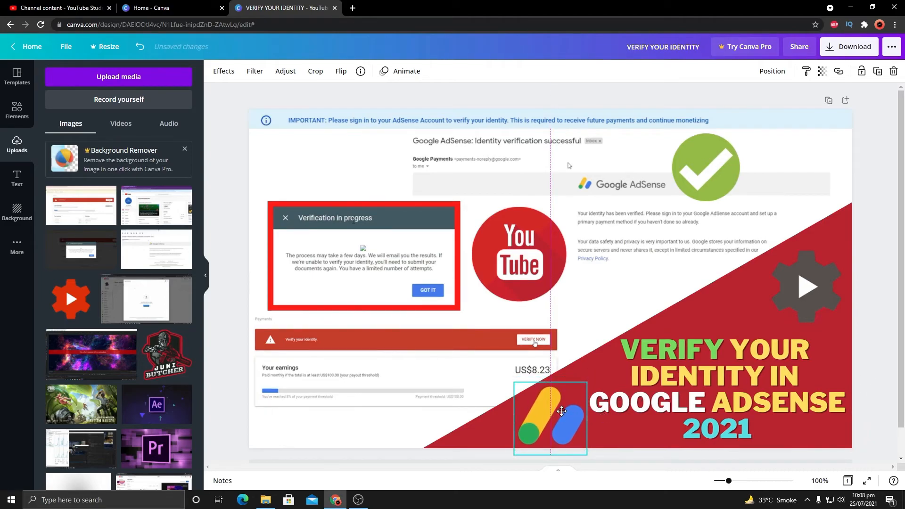
left_click(687, 171)
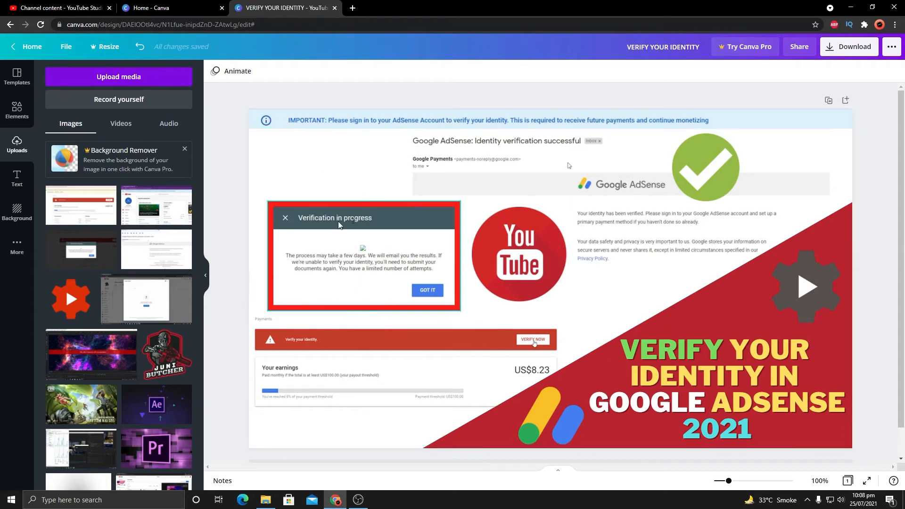
- Search the elements library for "arrow"
scroll(96, 322, "down", 3)
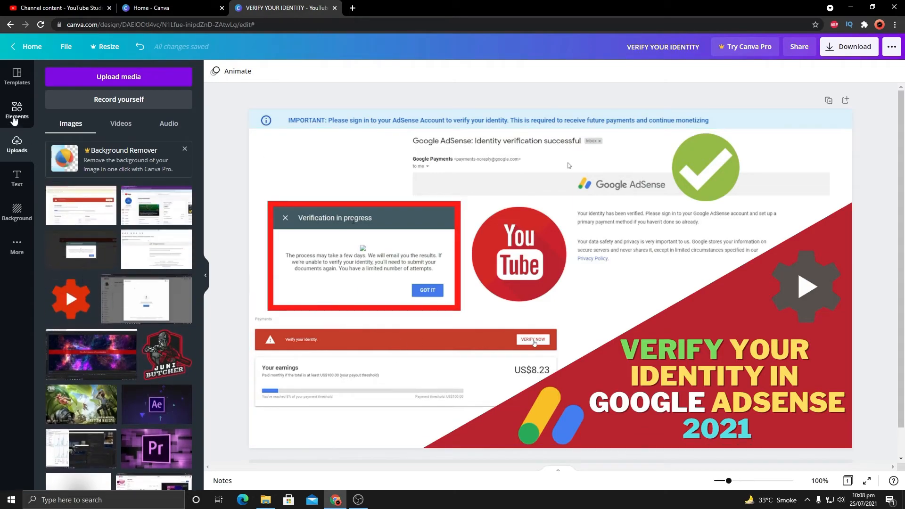
left_click(17, 109)
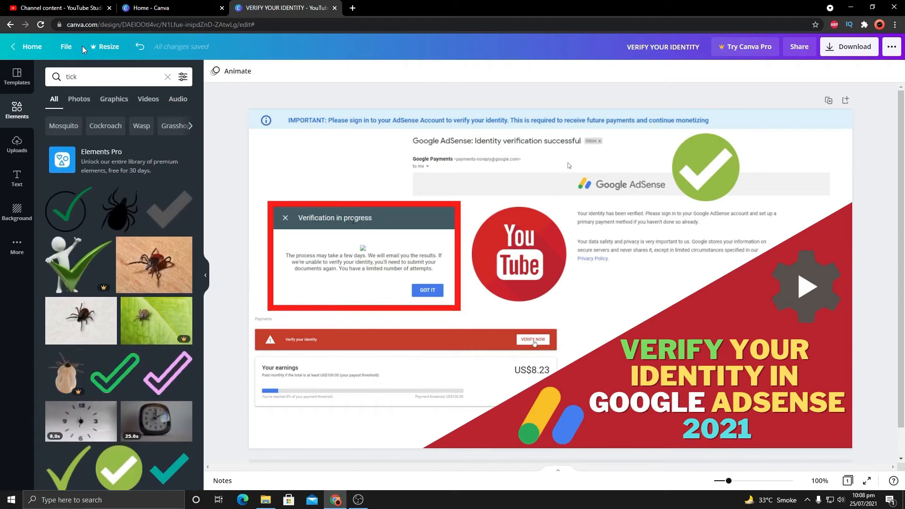
left_click(88, 76)
double_click(88, 76)
type("ar")
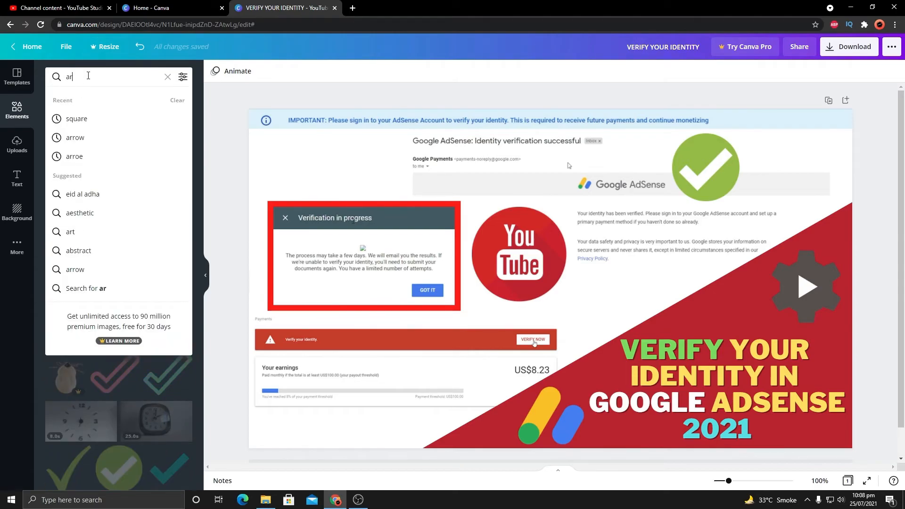
type("row")
left_click(87, 120)
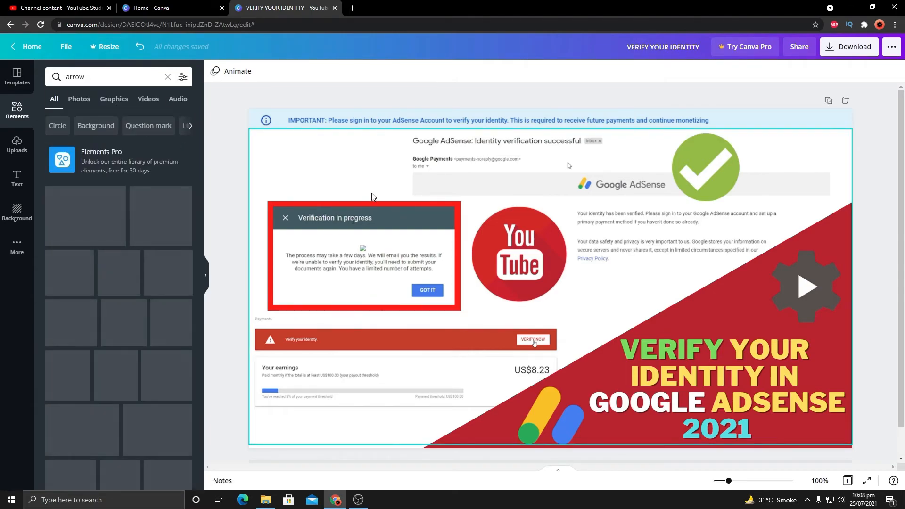
- Add the white curved arrow pointing down-left to the design and colour it the document's dark red
scroll(128, 328, "down", 7)
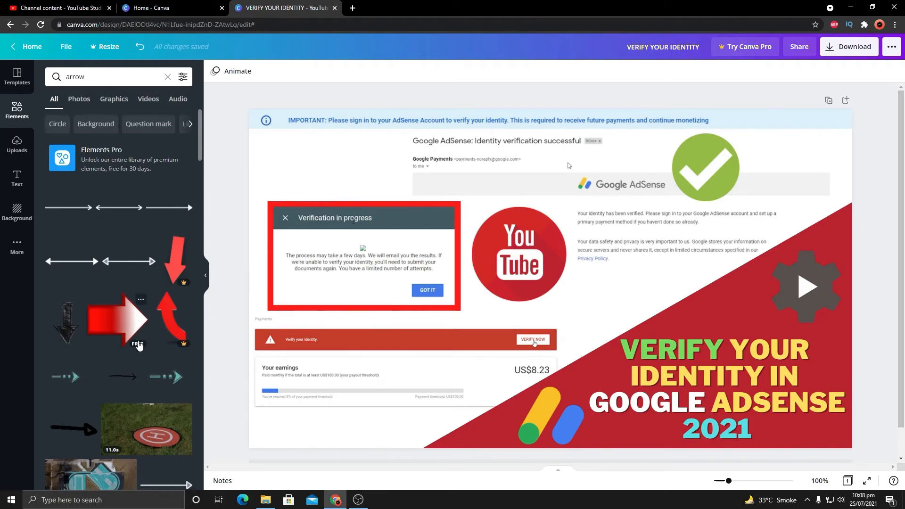
scroll(128, 329, "down", 10)
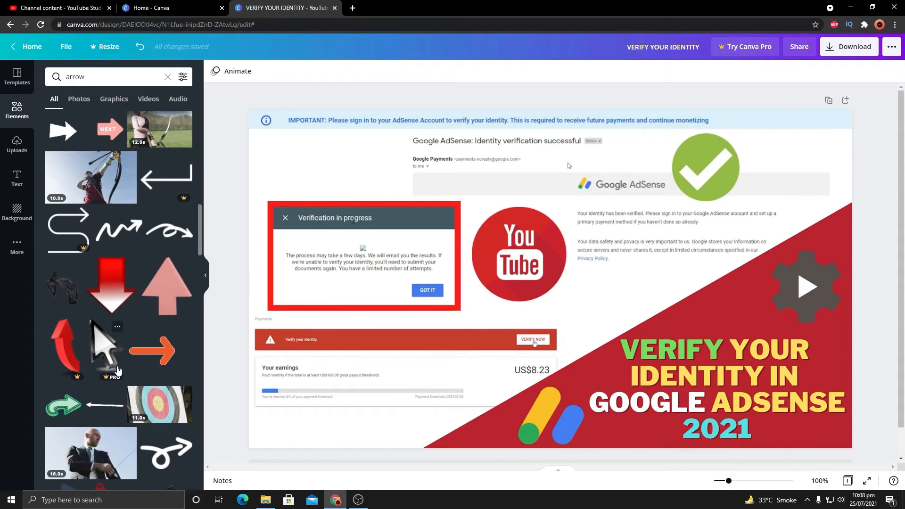
scroll(116, 358, "down", 6)
scroll(118, 371, "down", 10)
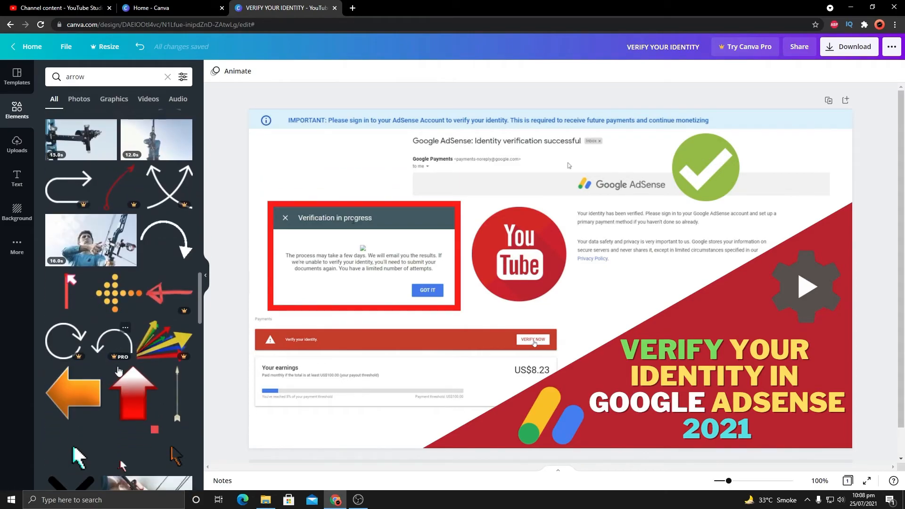
scroll(117, 306, "down", 2)
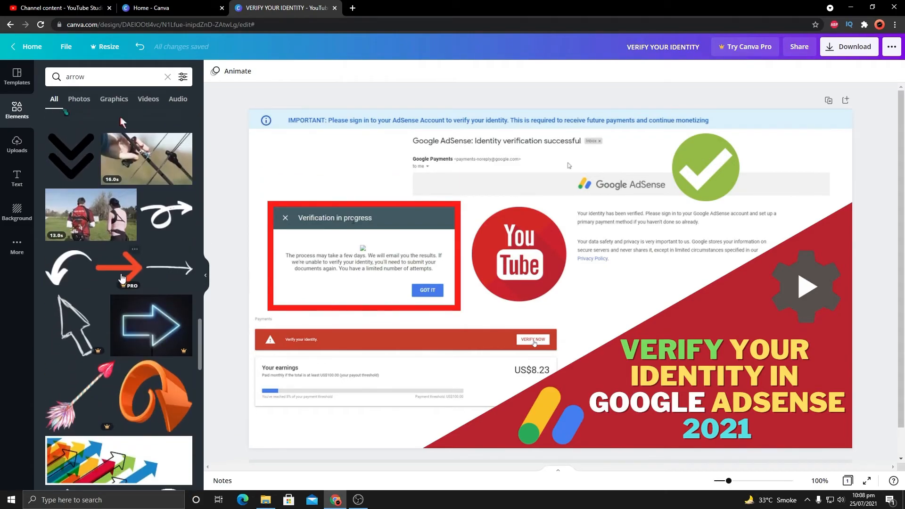
left_click(68, 268)
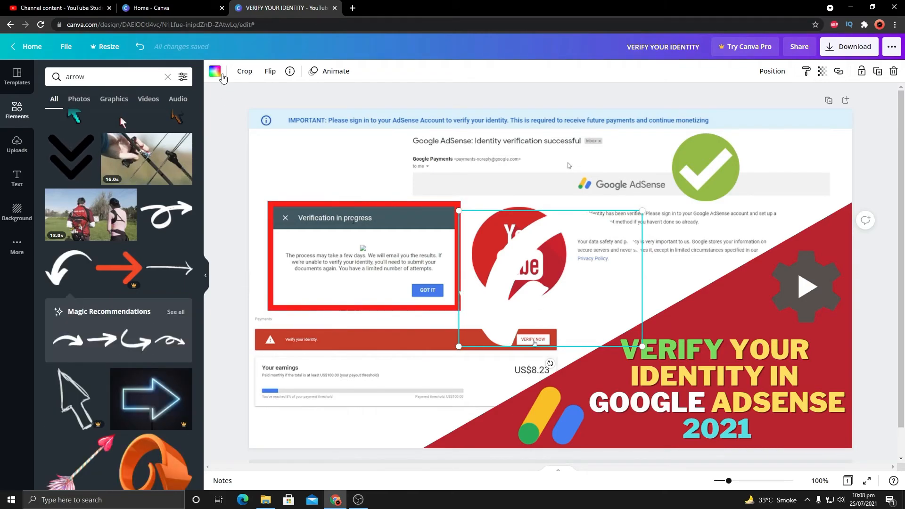
left_click(222, 75)
left_click(55, 145)
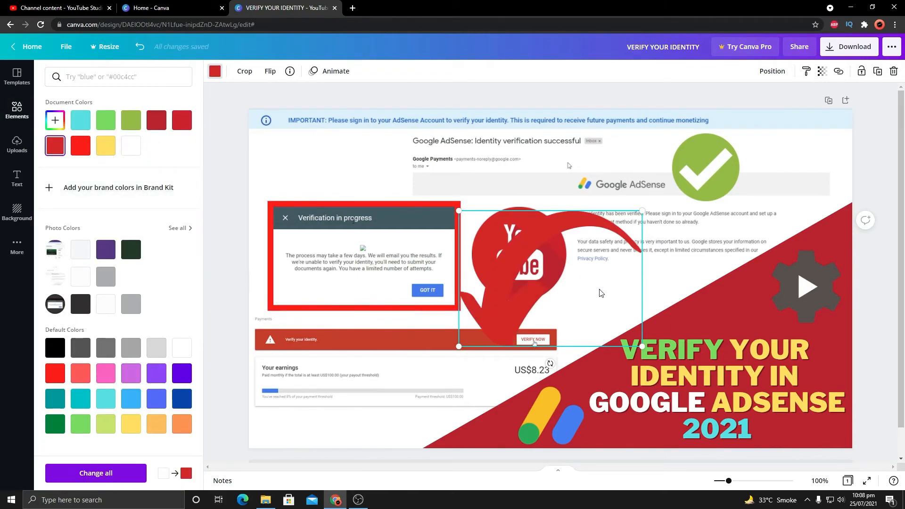
- Scale the curved arrow down and place it above the "Verification in progress" screenshot, pointing at it
left_click_drag(646, 346, 539, 270)
left_click_drag(509, 245, 362, 171)
left_click_drag(394, 140, 404, 129)
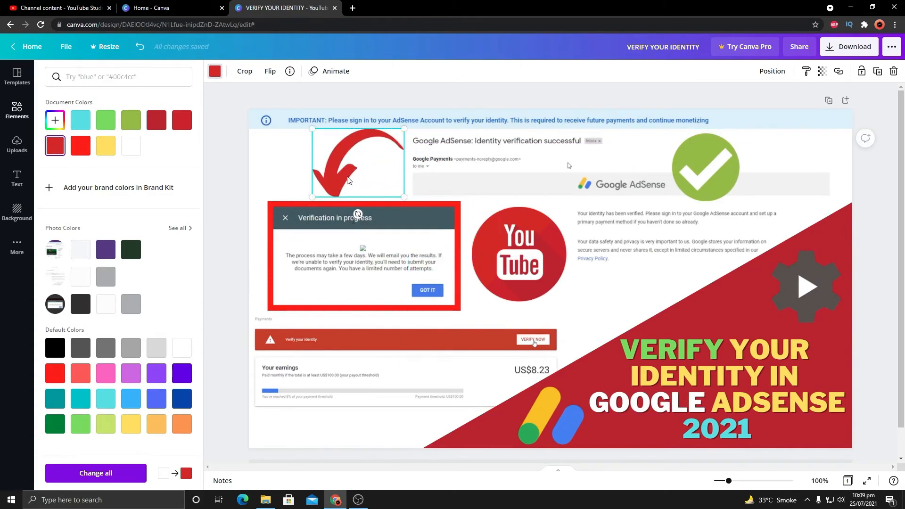
left_click_drag(349, 181, 354, 183)
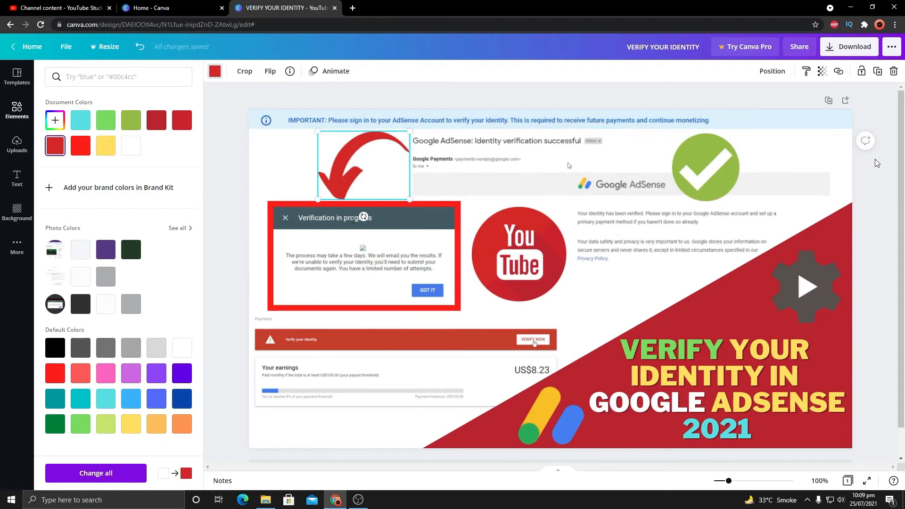
left_click(875, 159)
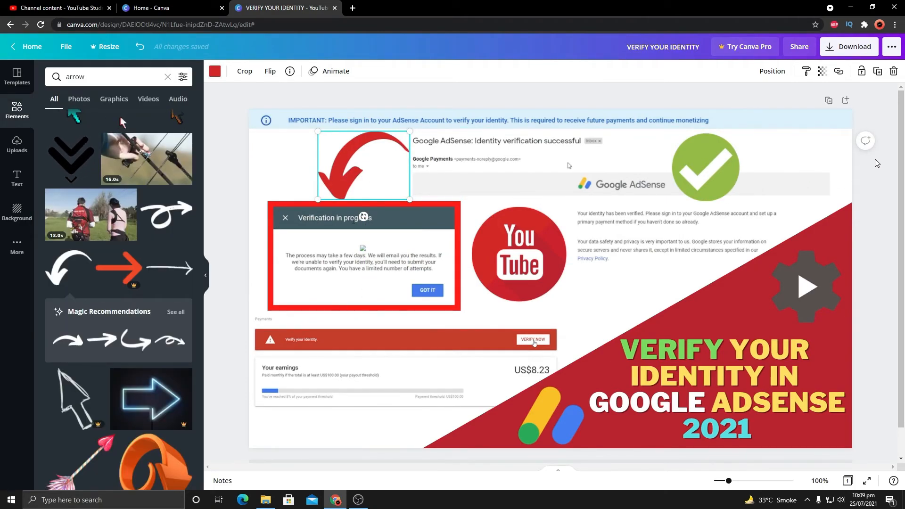
- Resize the red frame to fit closely around the "Verification in progress" screenshot
left_click(276, 209)
left_click_drag(269, 202, 318, 230)
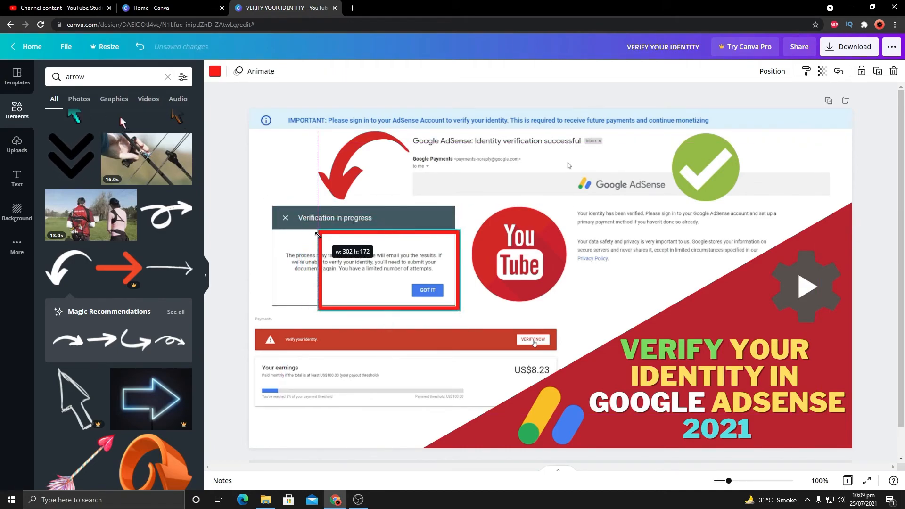
left_click_drag(318, 271, 271, 274)
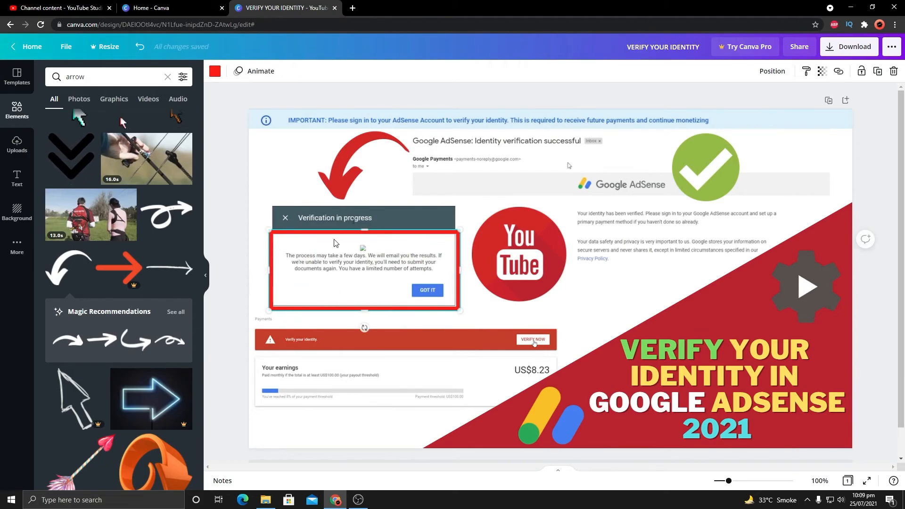
left_click_drag(363, 231, 364, 203)
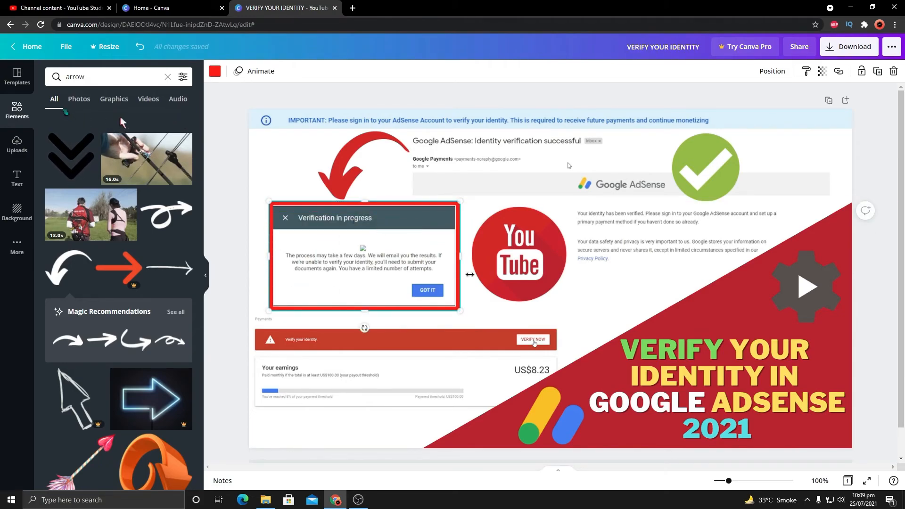
left_click(478, 305)
left_click(464, 257)
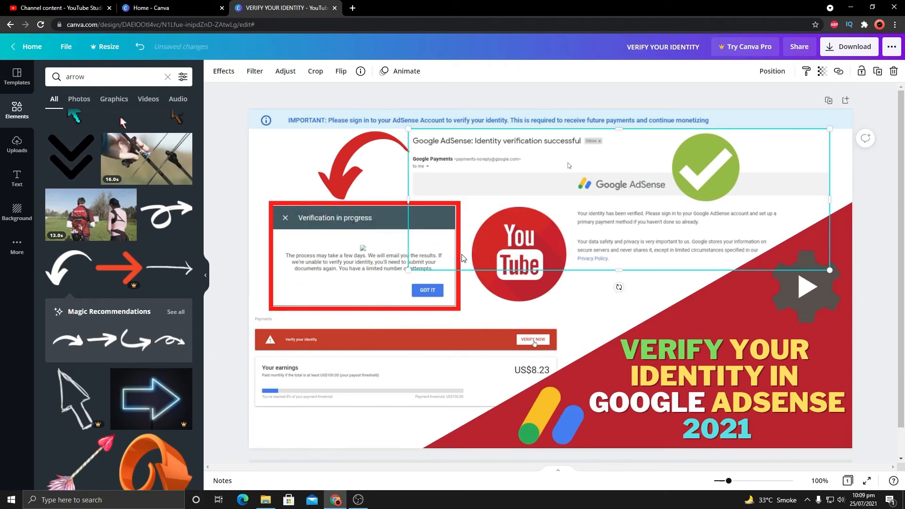
left_click(389, 213)
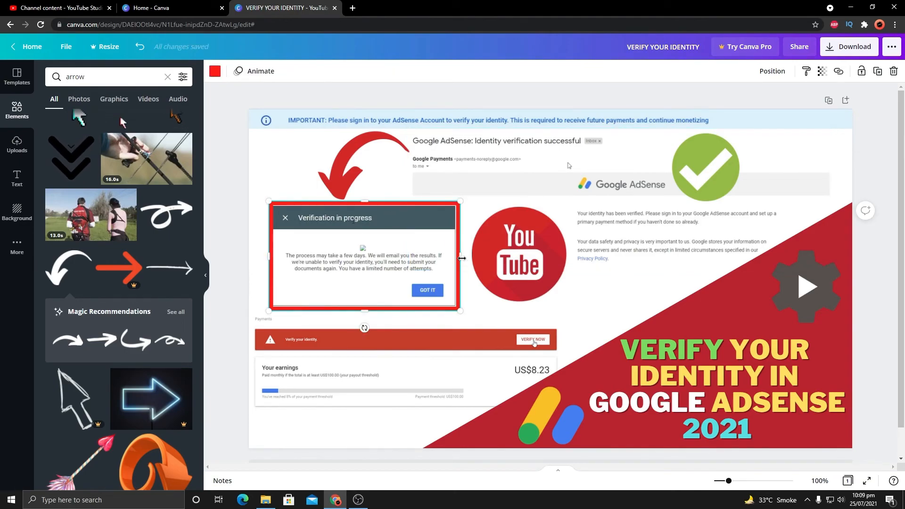
left_click_drag(462, 258, 460, 258)
left_click_drag(363, 307, 363, 304)
left_click_drag(365, 205, 365, 205)
- Move the earnings screenshot up against the red frame's lower edge and enlarge it a little more
left_click(406, 328)
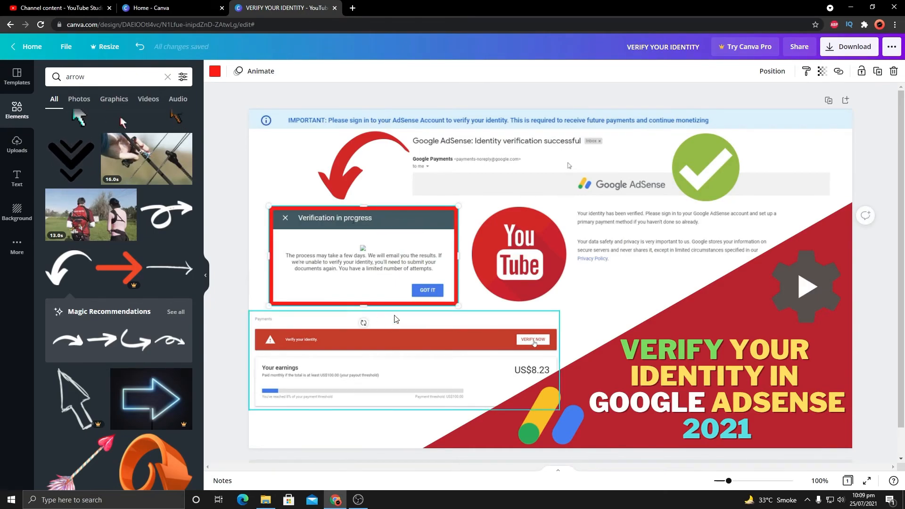
left_click_drag(406, 328, 407, 324)
left_click_drag(564, 406, 570, 409)
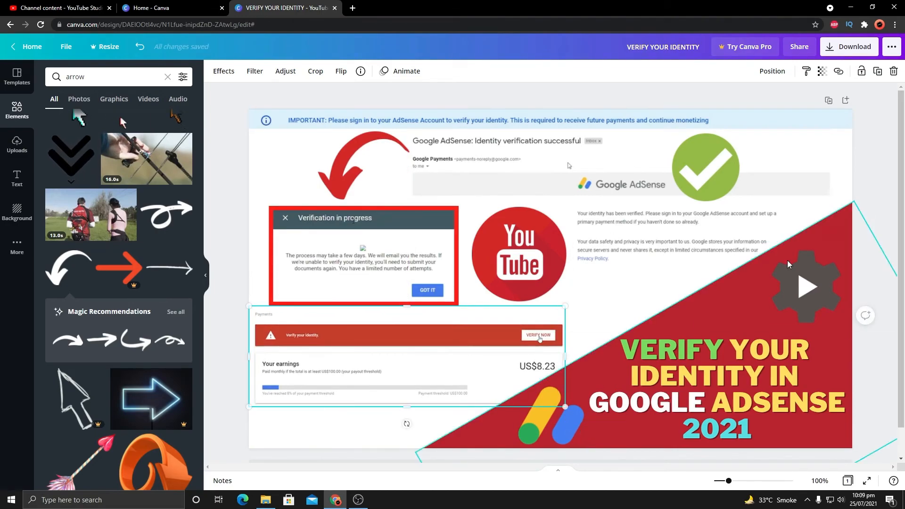
left_click(373, 432)
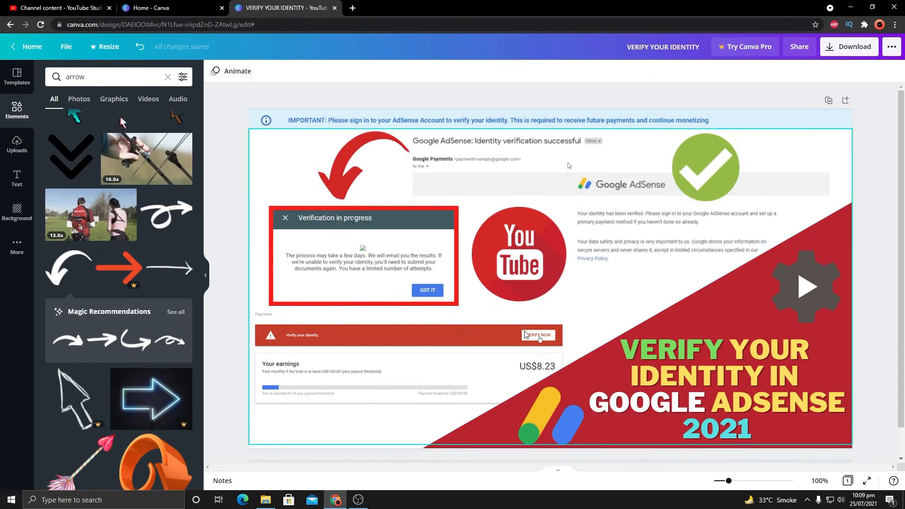
- Add a green brush-style tick from the graphic elements just beyond the earnings screenshot's upper corner, below the YouTube logo
scroll(111, 336, "down", 10)
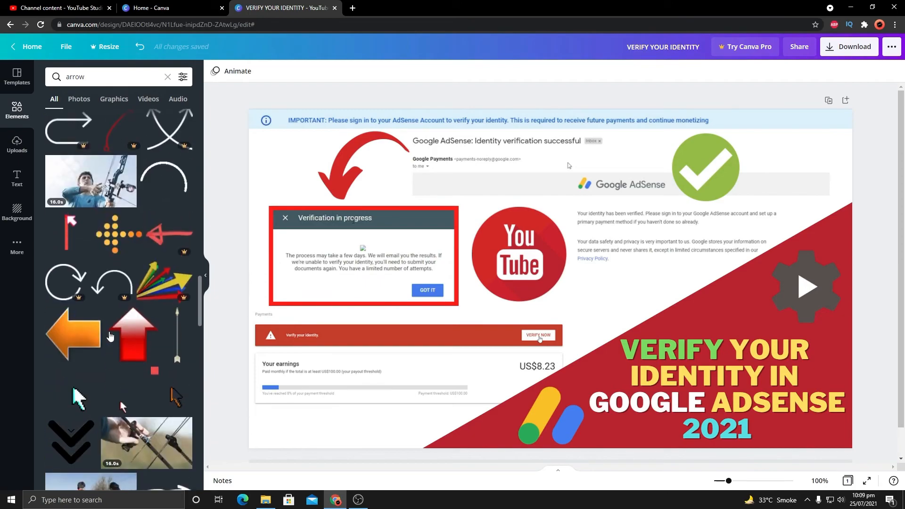
scroll(109, 336, "up", 10)
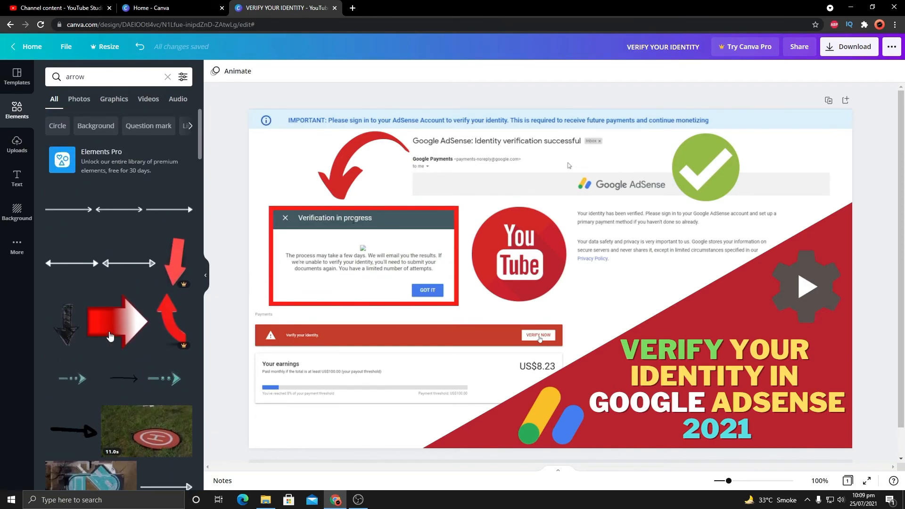
left_click(17, 144)
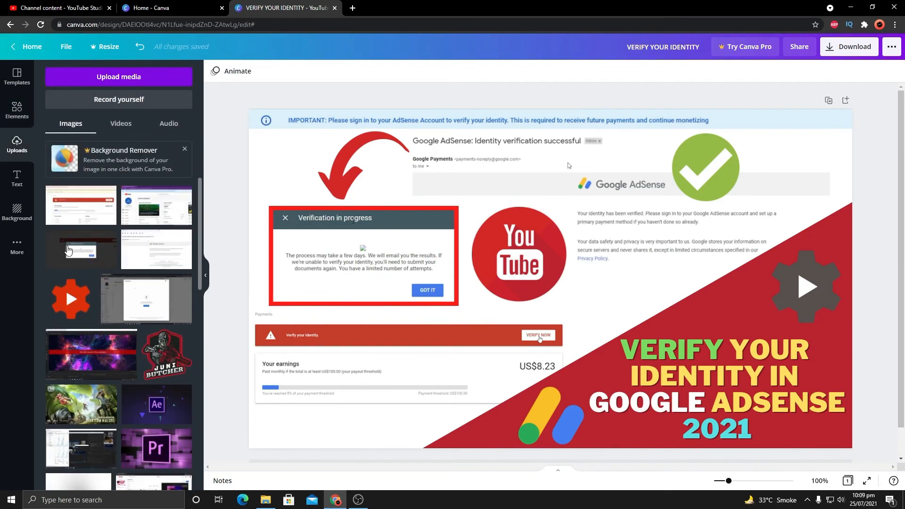
left_click(24, 108)
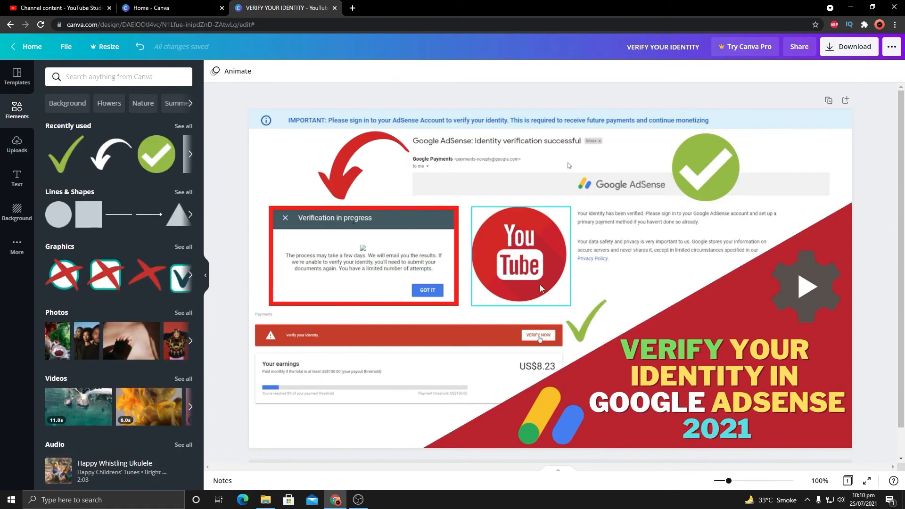
- Download the thumbnail as a PNG file and open the downloaded image in the photo viewer
left_click(848, 46)
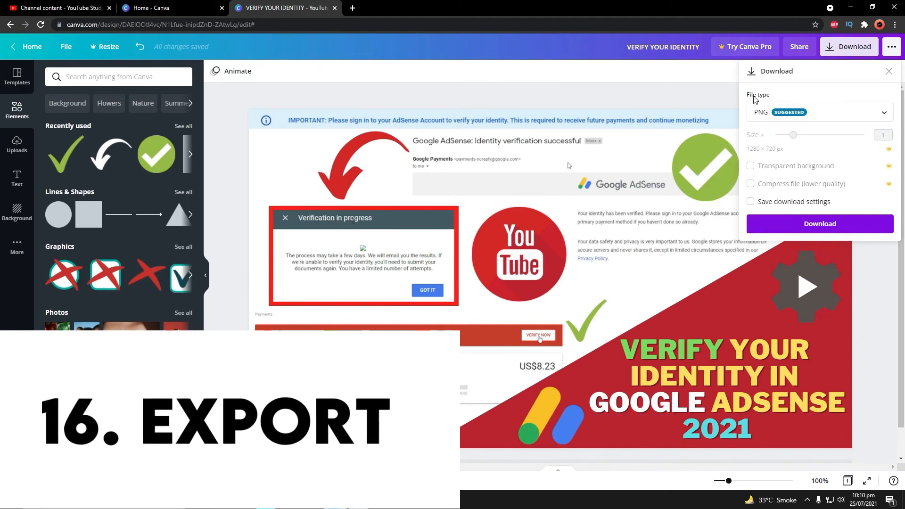
left_click(787, 116)
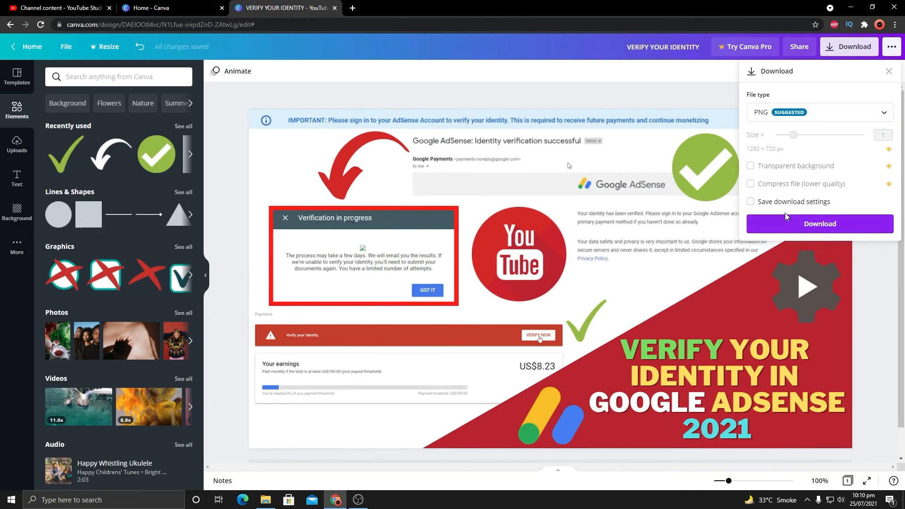
left_click(807, 229)
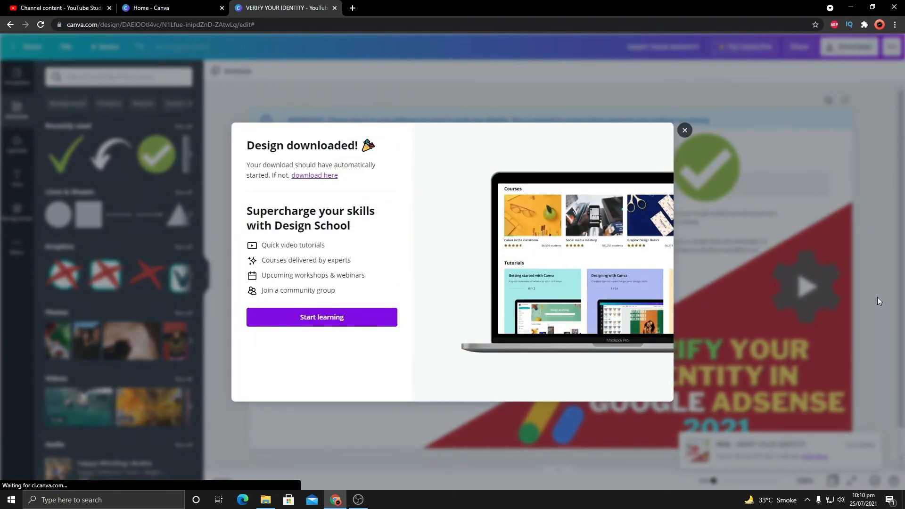
left_click(75, 474)
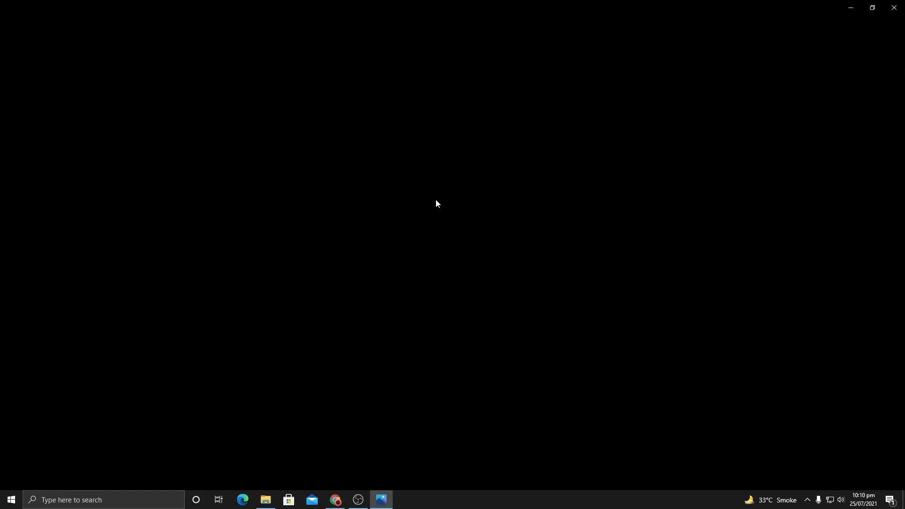